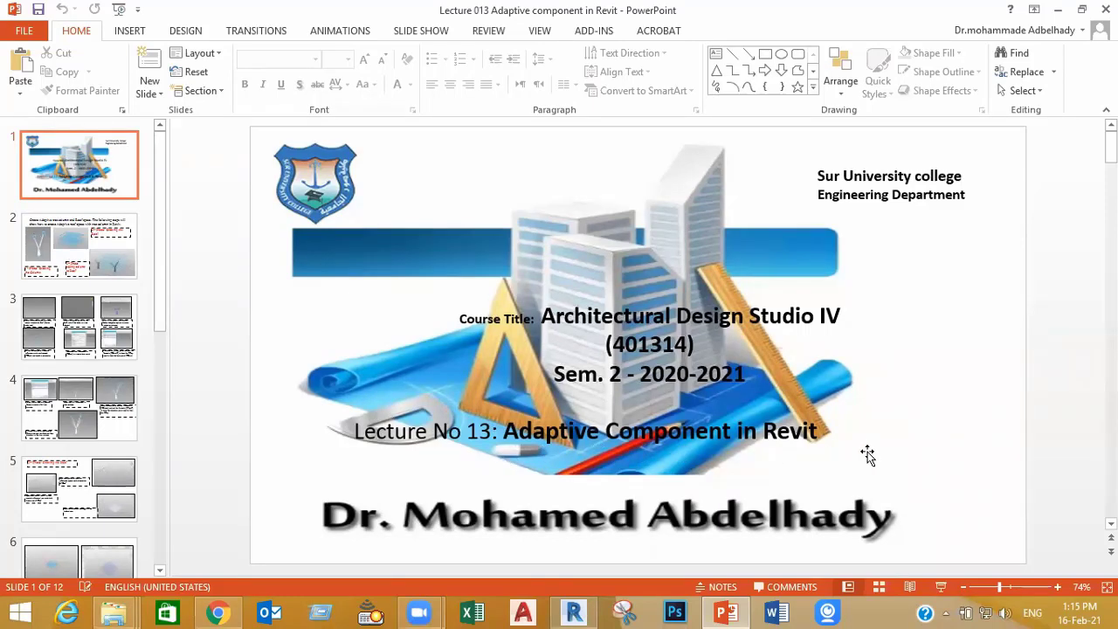
Step: Switch from the PowerPoint title slide to the open Revit family 'the column' in 3D
left_click(584, 609)
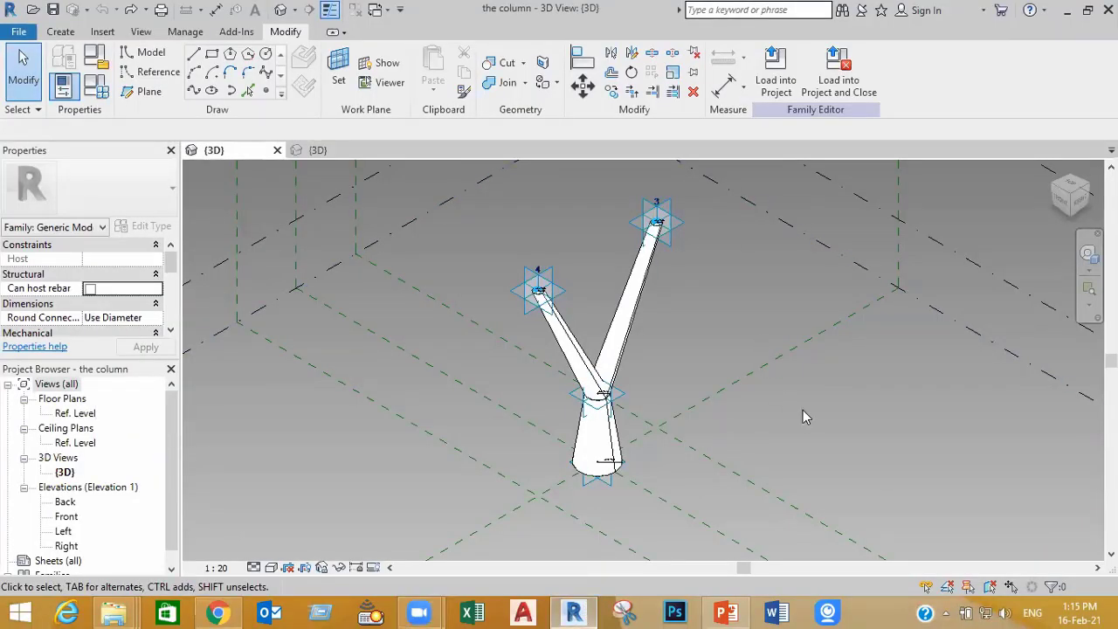
middle_click_drag(804, 414, 748, 425, "shift")
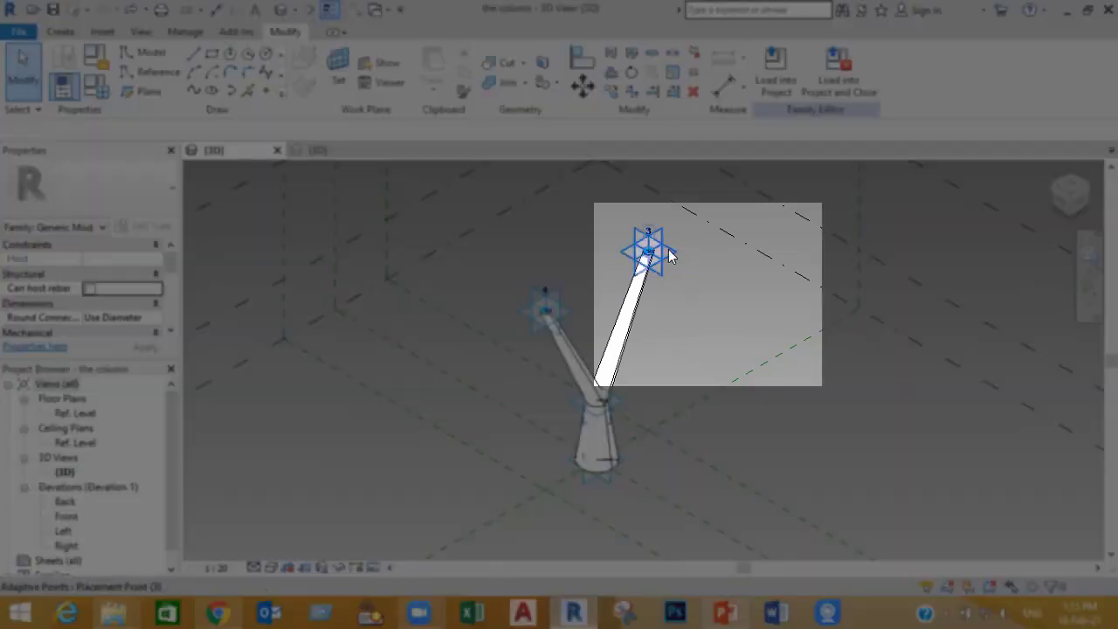
left_click(669, 254)
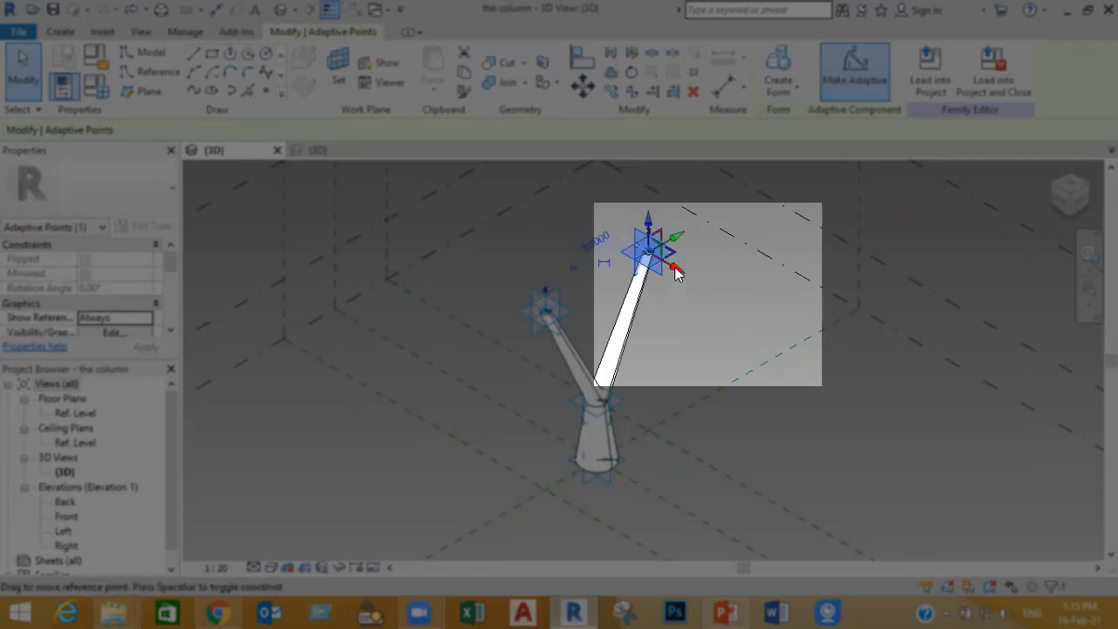
left_click_drag(677, 273, 739, 320)
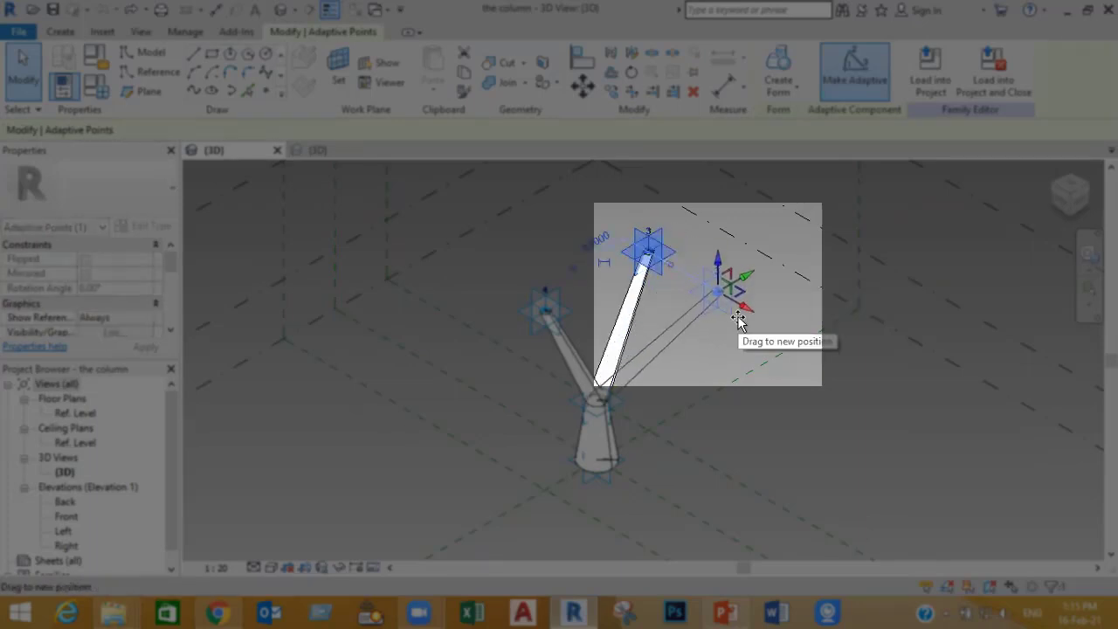
left_click(803, 454)
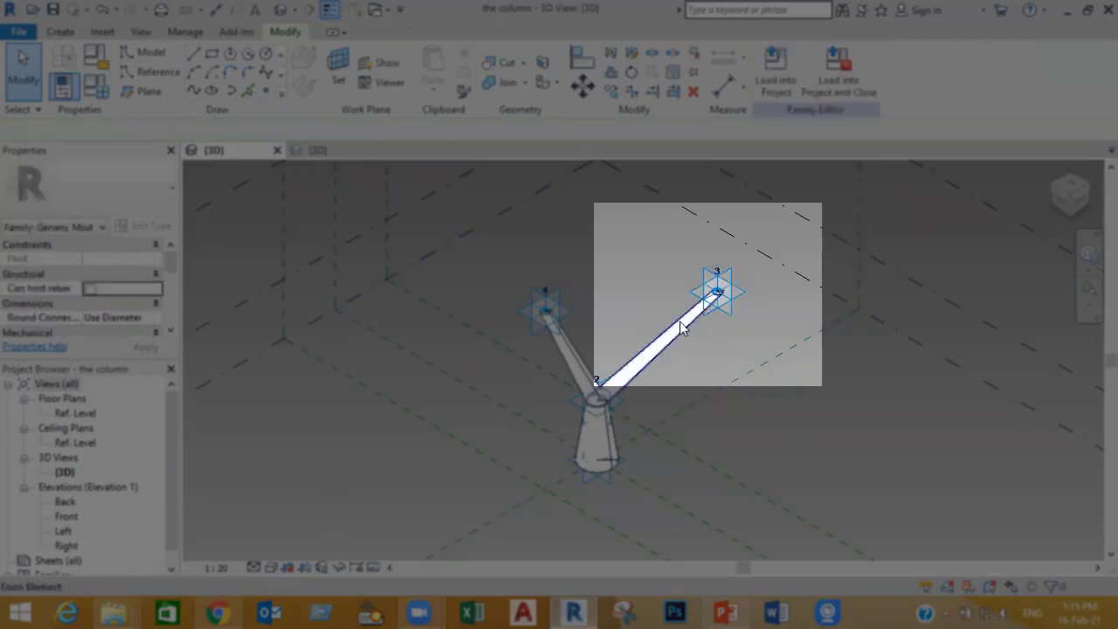
left_click(531, 316)
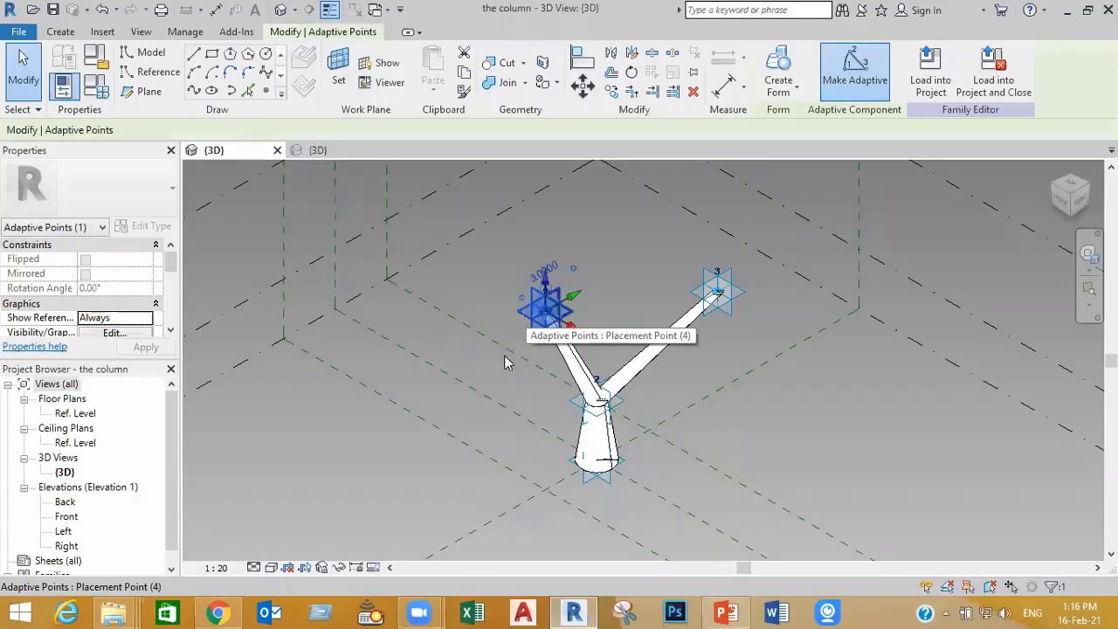
left_click_drag(570, 327, 490, 429)
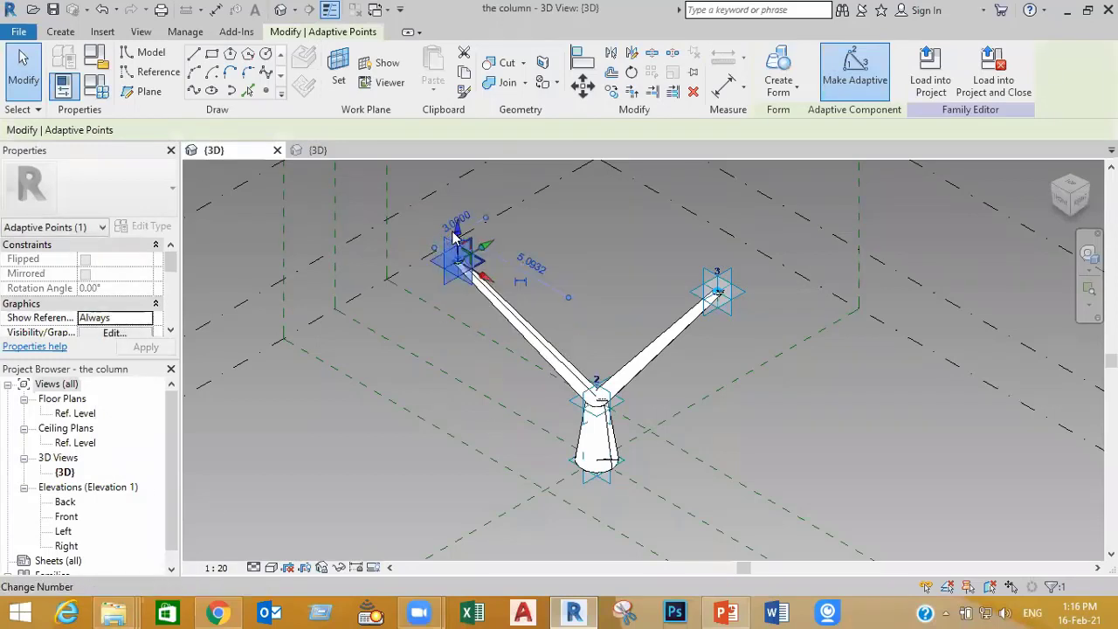
left_click(458, 232)
key("Escape")
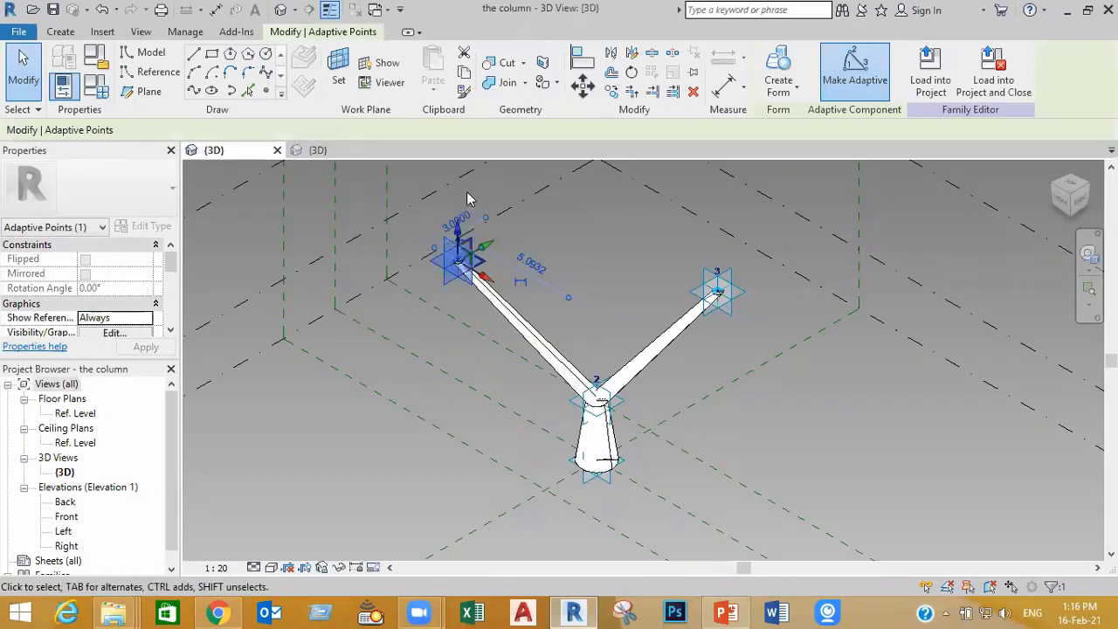
left_click_drag(456, 241, 459, 204)
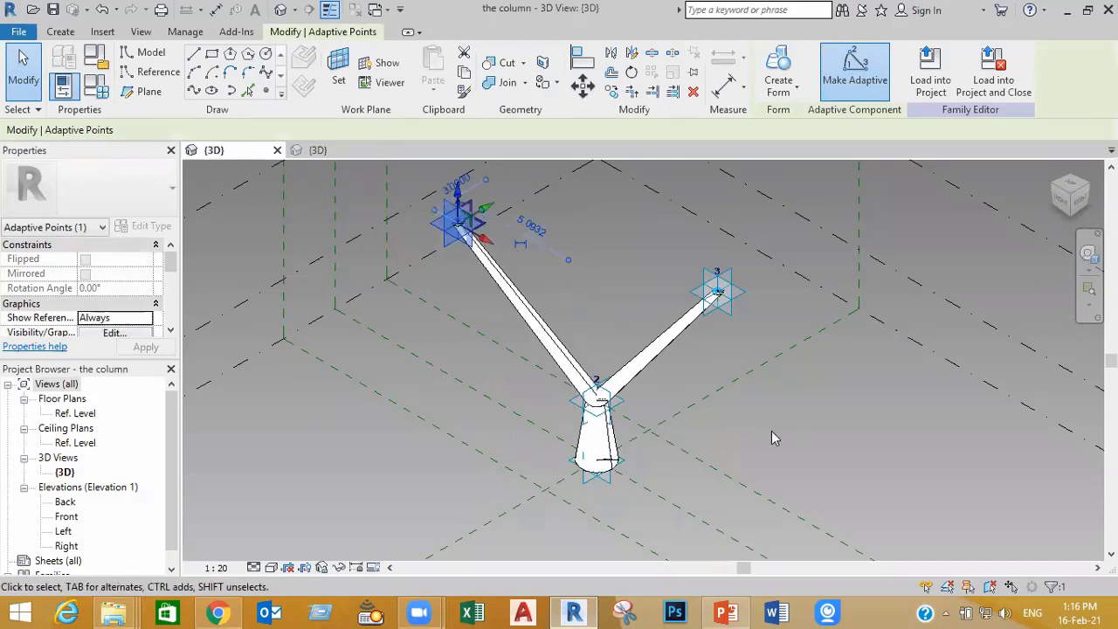
key("ctrl+z")
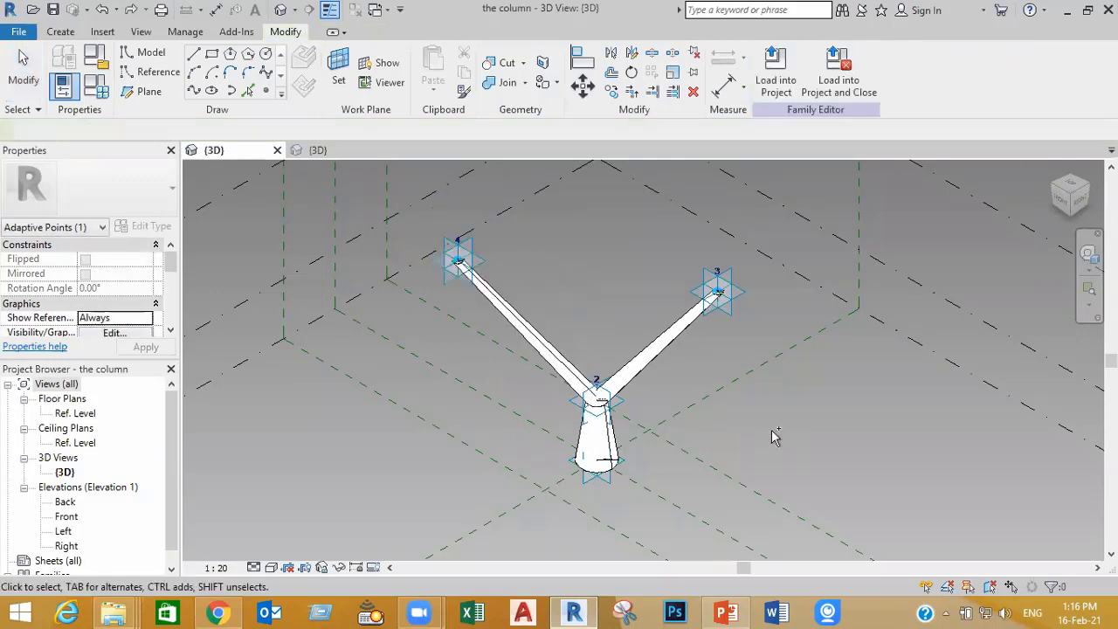
key("ctrl+z")
key("ctrl+z")
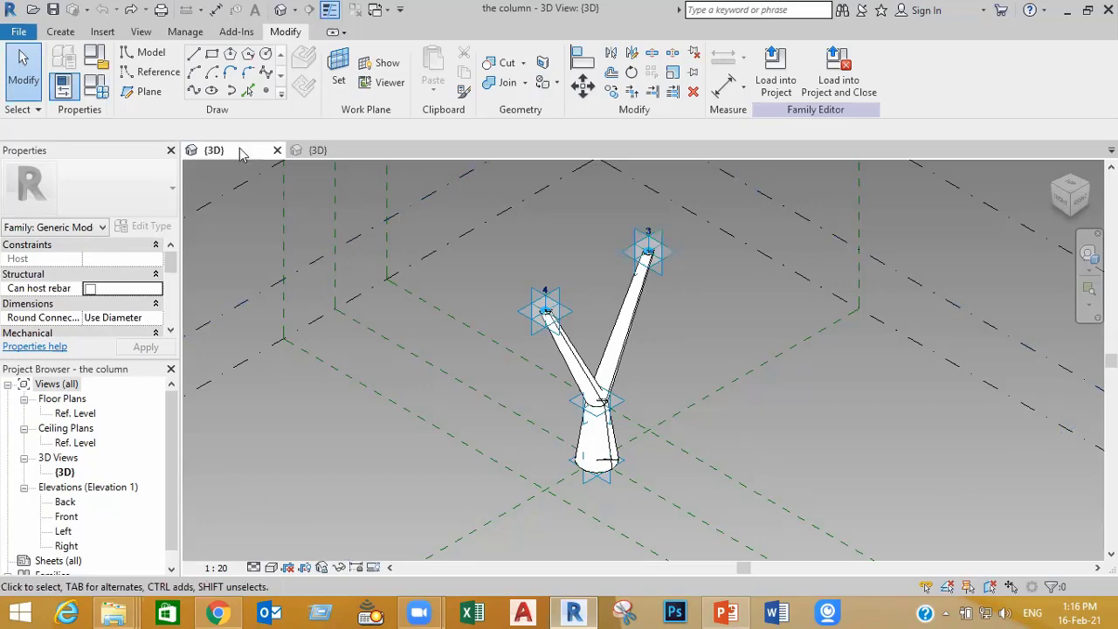
Step: Bring up the roof model's 3D view and begin another 'the column' instance (CM)
left_click(317, 151)
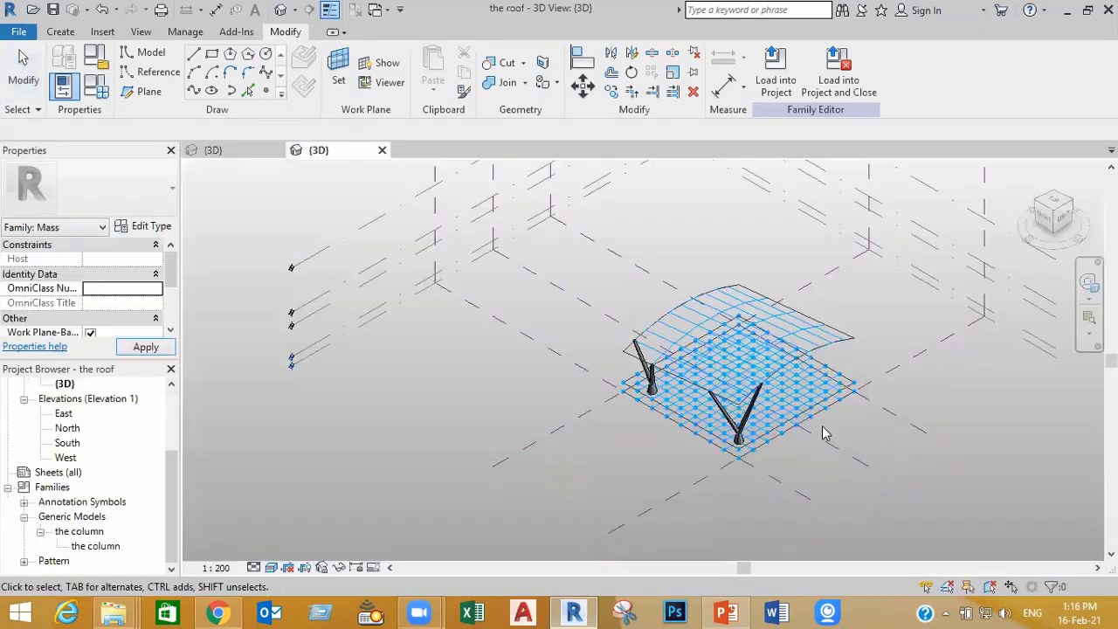
scroll(835, 411, "up", 3)
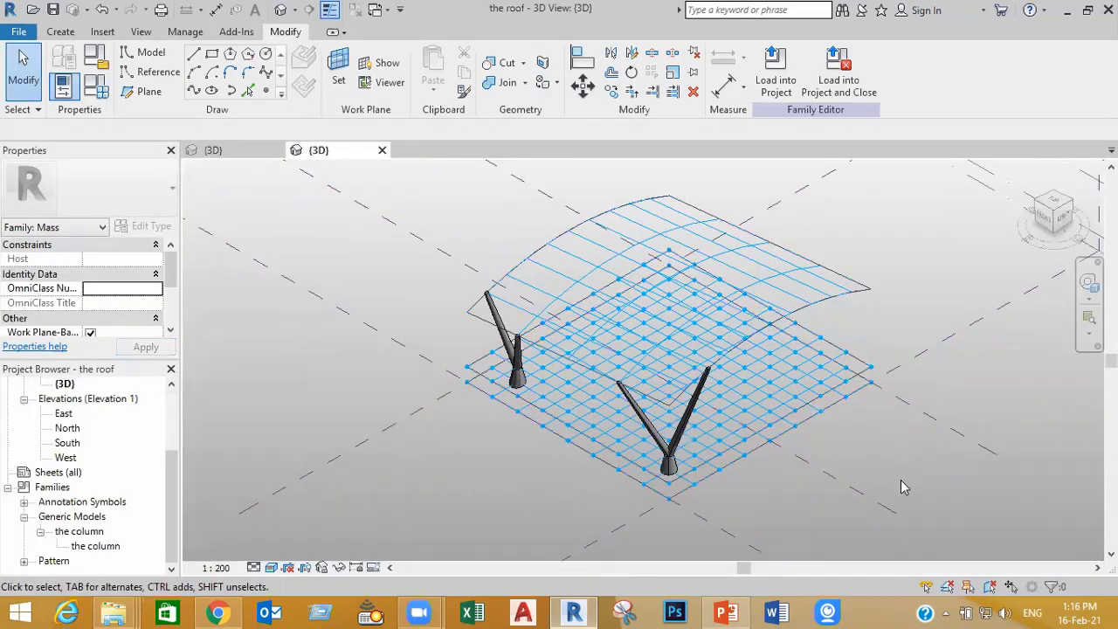
mouse_move(901, 480)
middle_mouse_down()
mouse_move(882, 446)
mouse_move(874, 452)
middle_mouse_up()
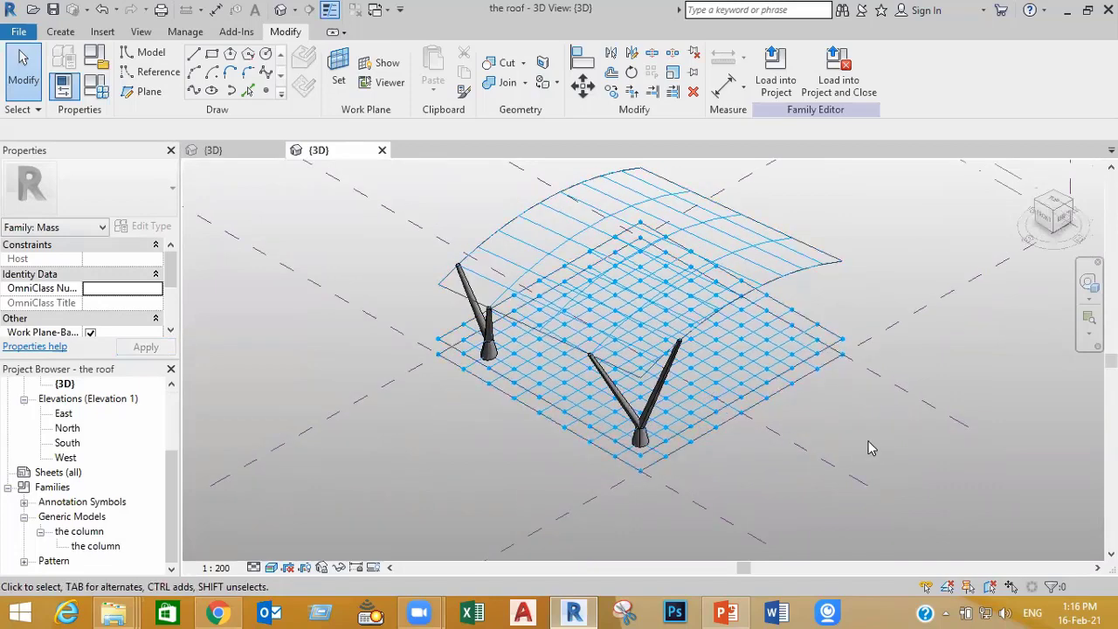
mouse_move(865, 447)
middle_mouse_down("shift")
mouse_move(786, 449)
mouse_move(844, 460)
mouse_move(819, 447)
mouse_move(896, 444)
middle_mouse_up("shift")
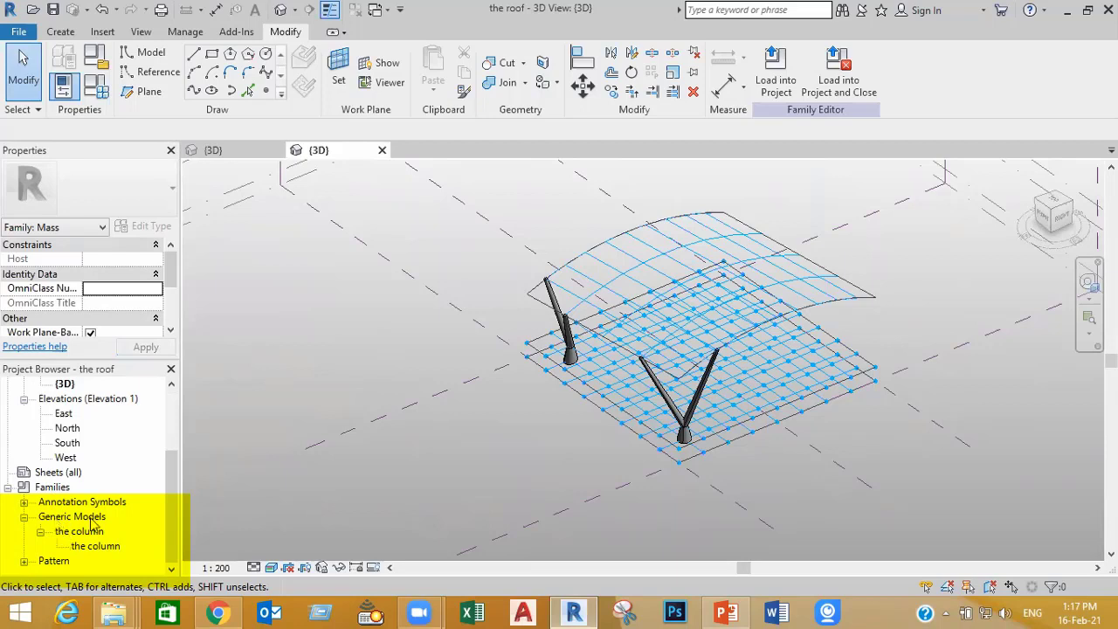
left_click(92, 547)
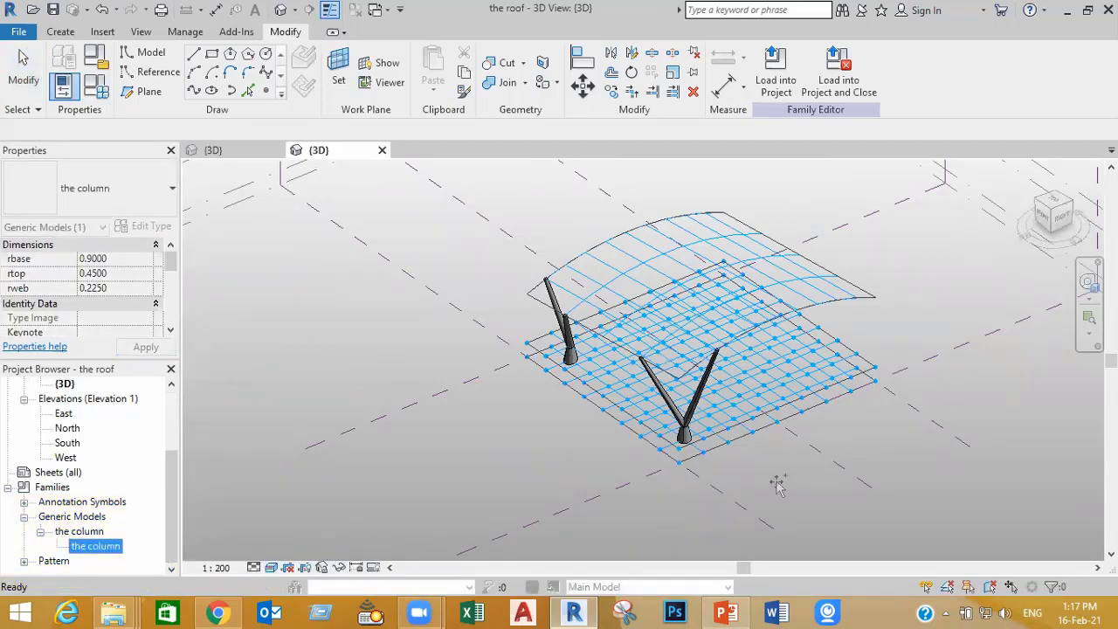
key("c")
key("m")
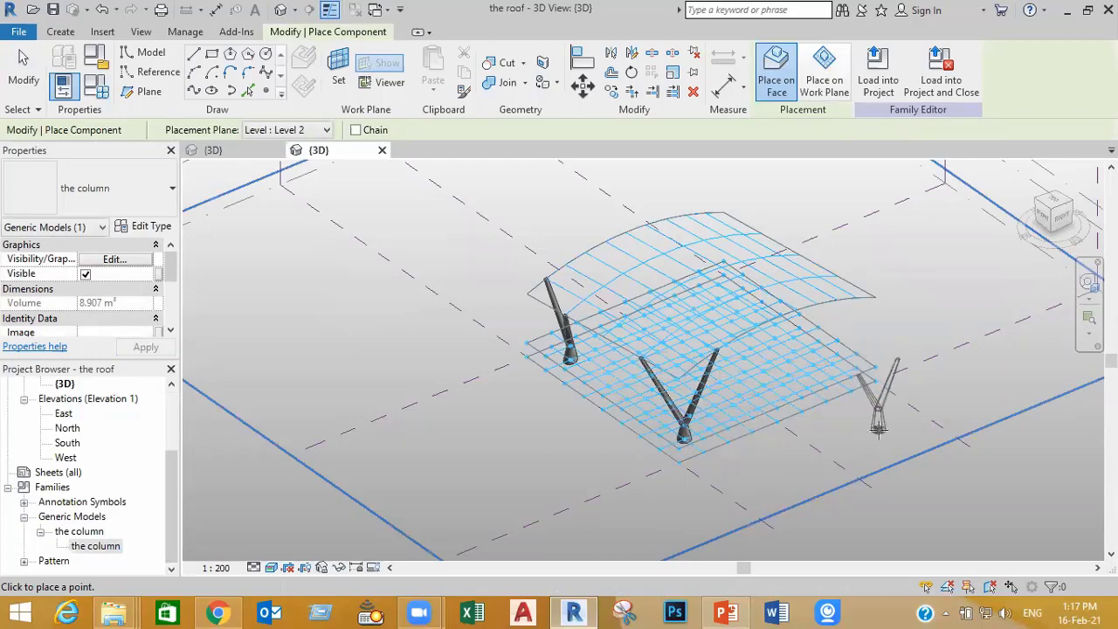
Step: Place a third column, base on a roof grid point, top on the curved roof surface
scroll(870, 426, "up", 3)
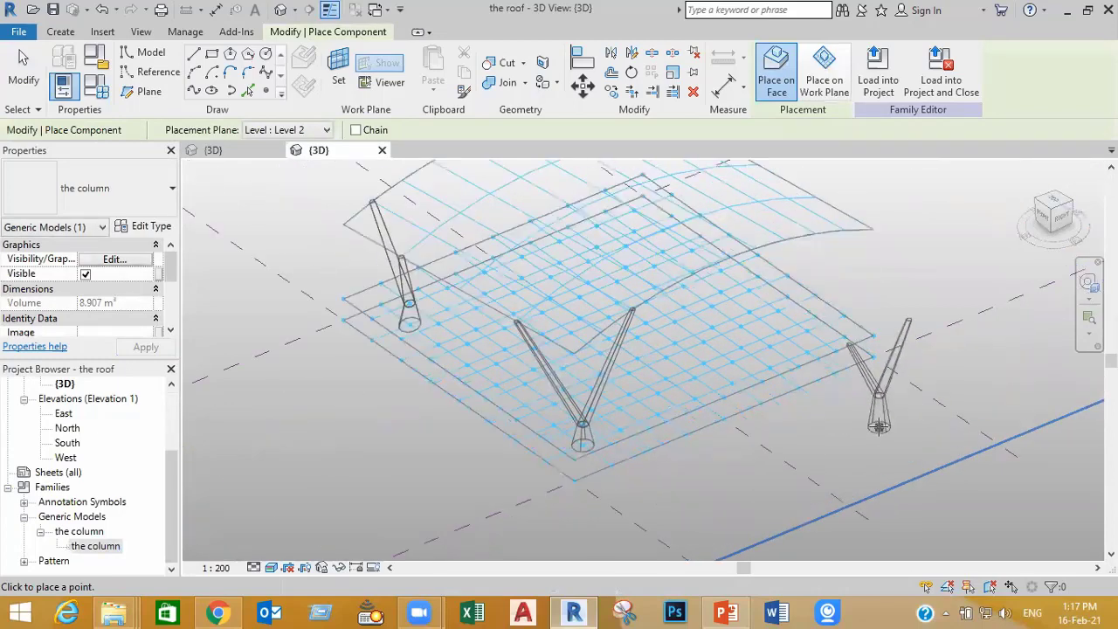
scroll(884, 389, "up", 2)
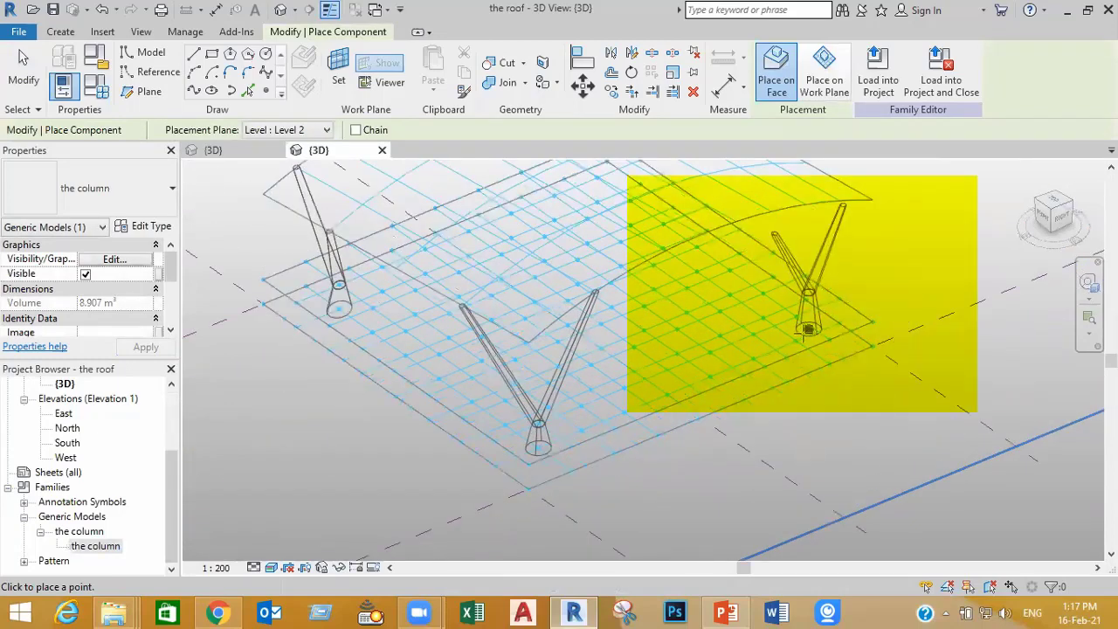
key("Escape")
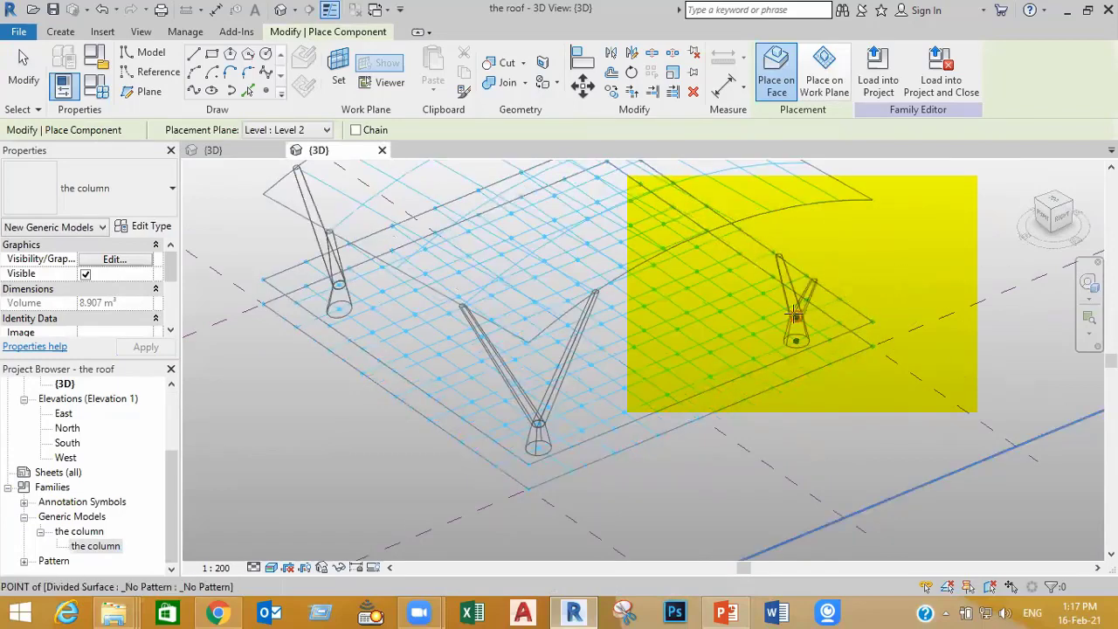
left_click(793, 314)
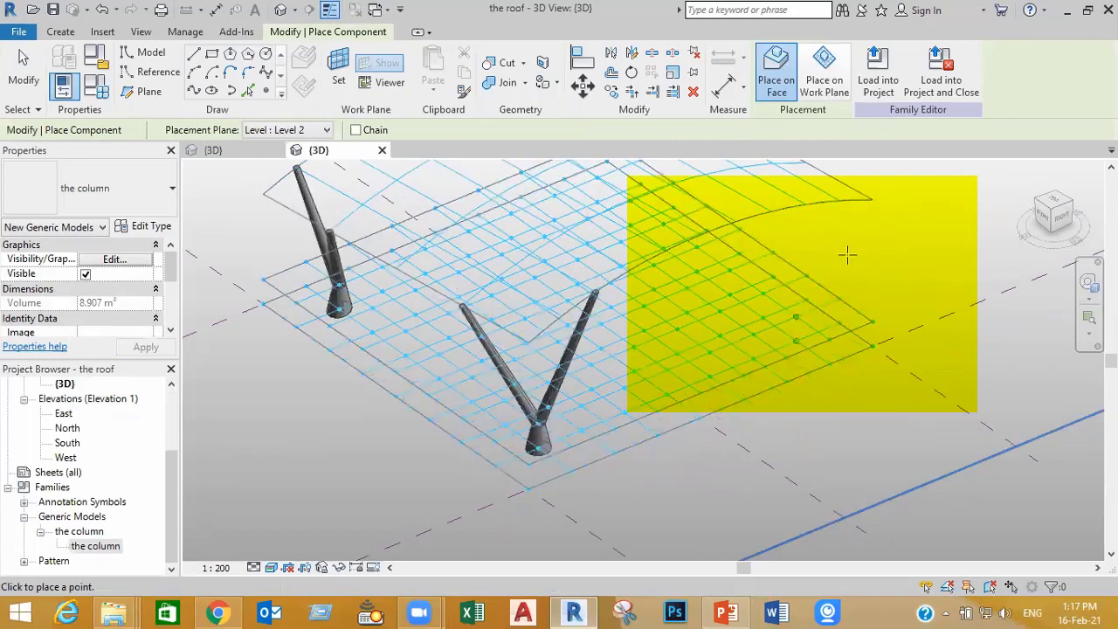
middle_click_drag(853, 341, 821, 286, "shift")
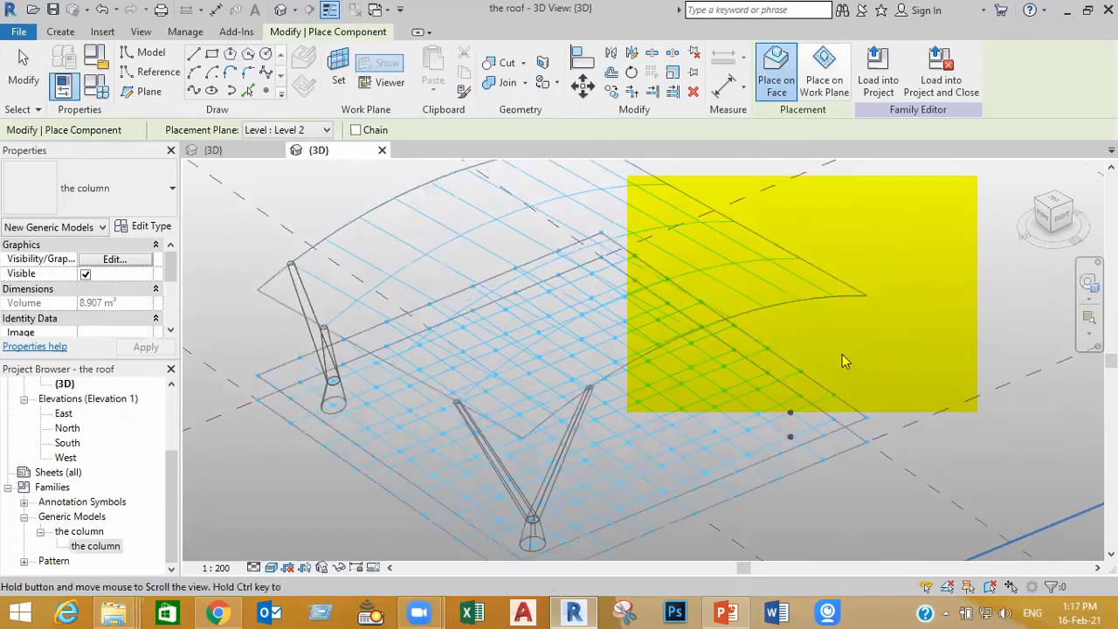
left_click(799, 260)
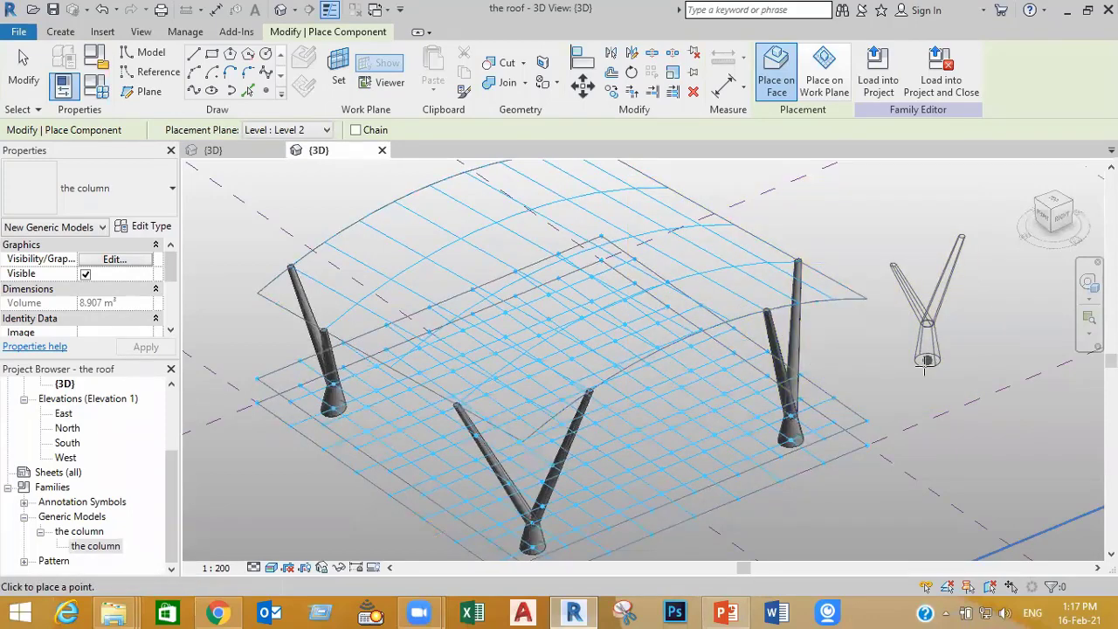
key("Escape")
key("Escape")
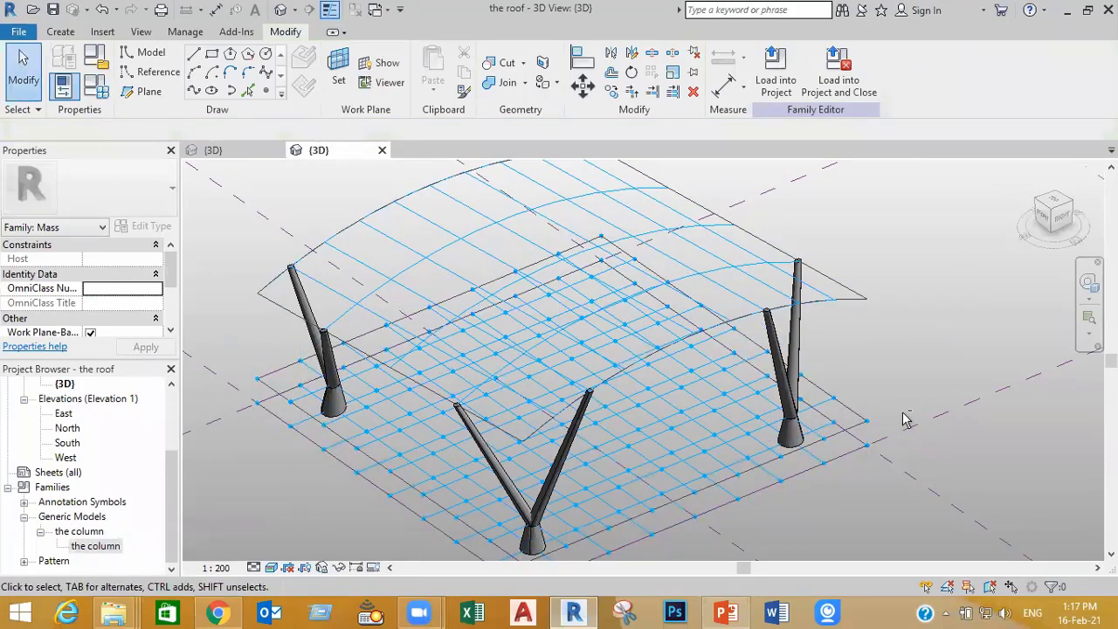
mouse_move(902, 402)
middle_mouse_down("shift")
mouse_move(839, 437)
mouse_move(783, 423)
mouse_move(833, 309)
mouse_move(821, 363)
mouse_move(804, 320)
mouse_move(817, 308)
mouse_move(862, 306)
mouse_move(876, 320)
mouse_move(890, 366)
mouse_move(879, 365)
middle_mouse_up("shift")
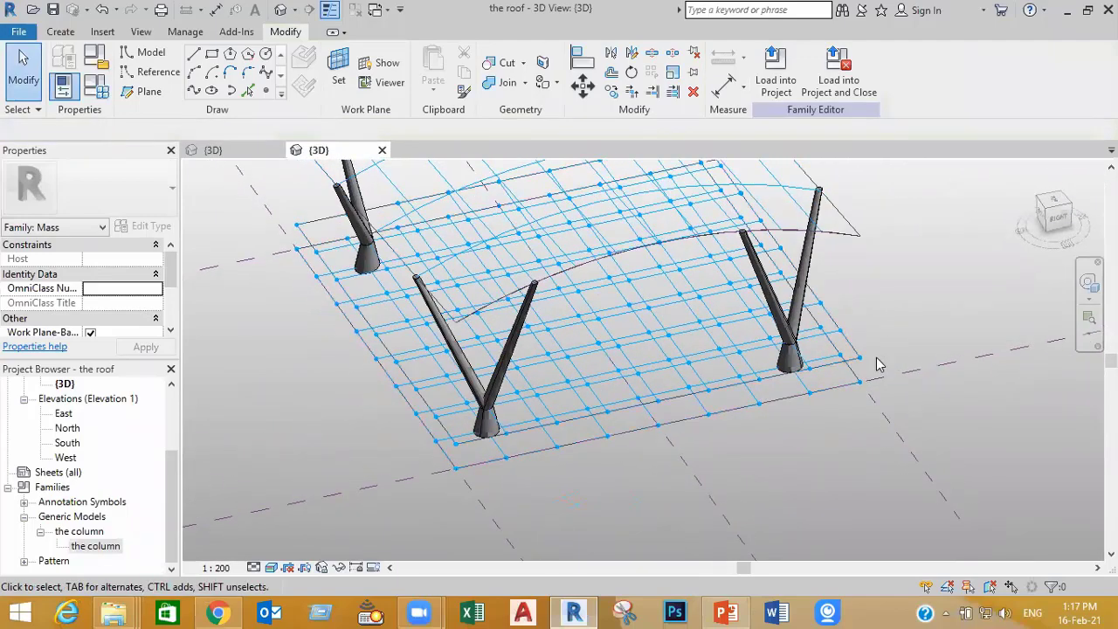
middle_click_drag(847, 312, 855, 368)
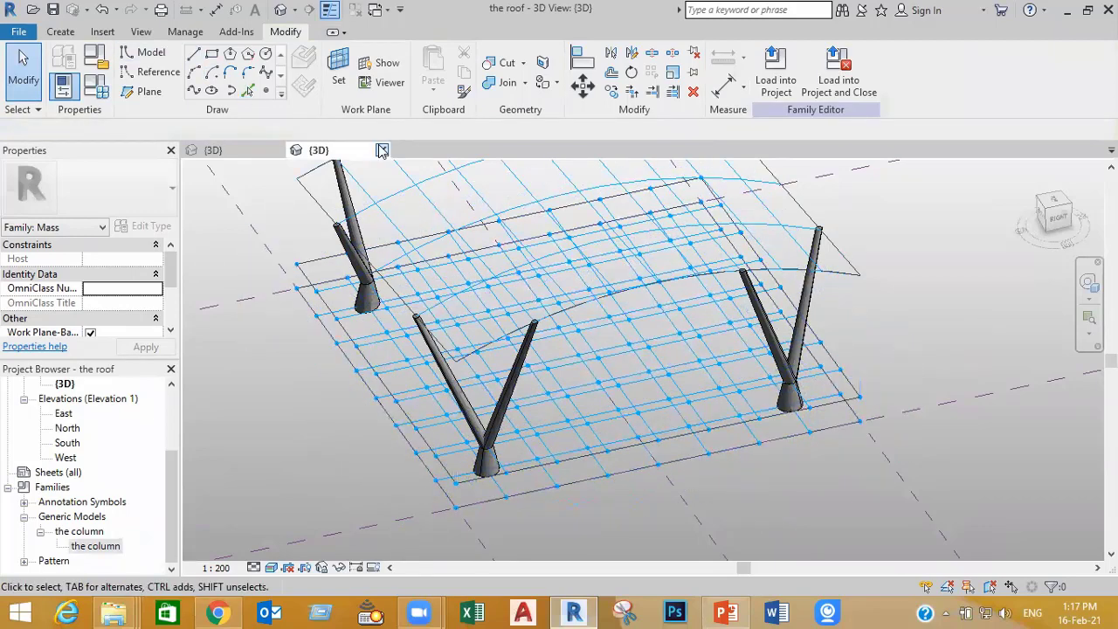
Step: Close the roof without saving, close the column family, and return to PowerPoint
left_click(382, 150)
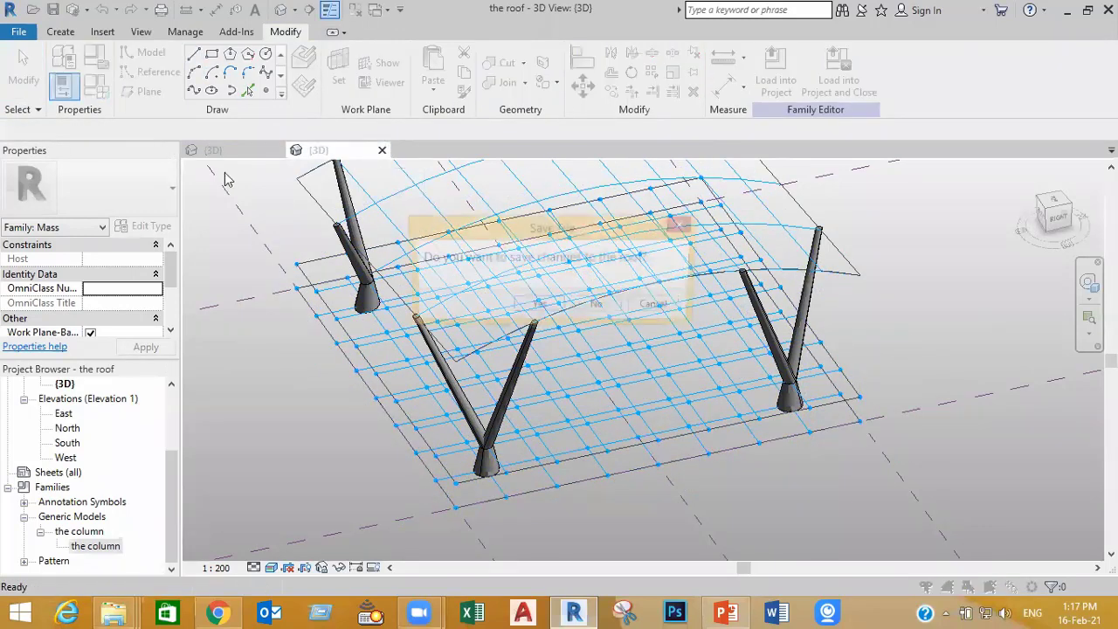
left_click(597, 307)
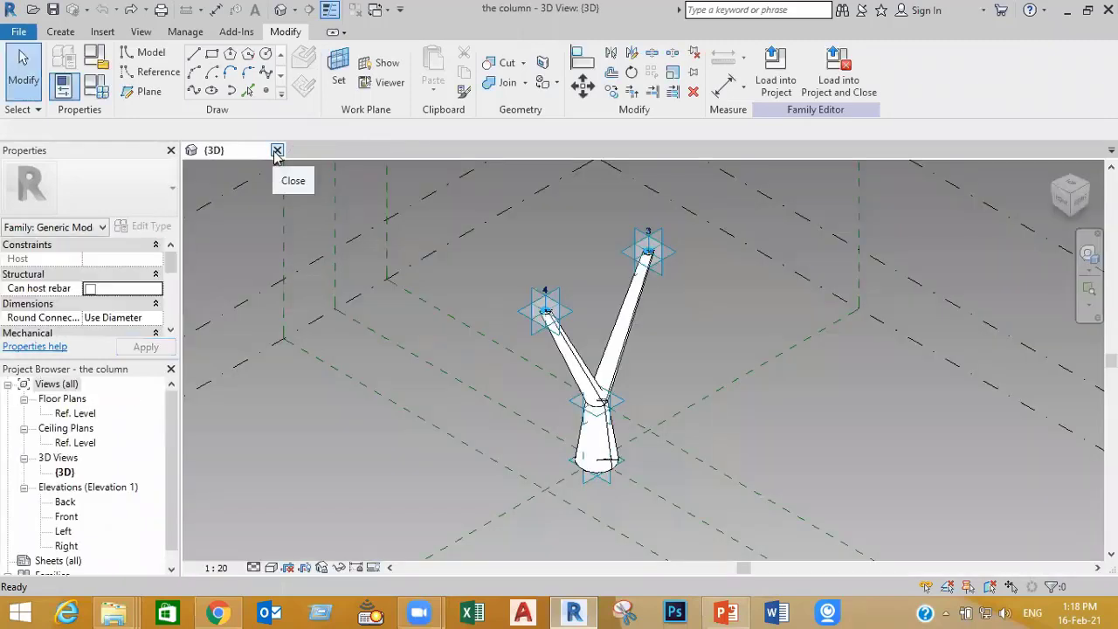
left_click(276, 151)
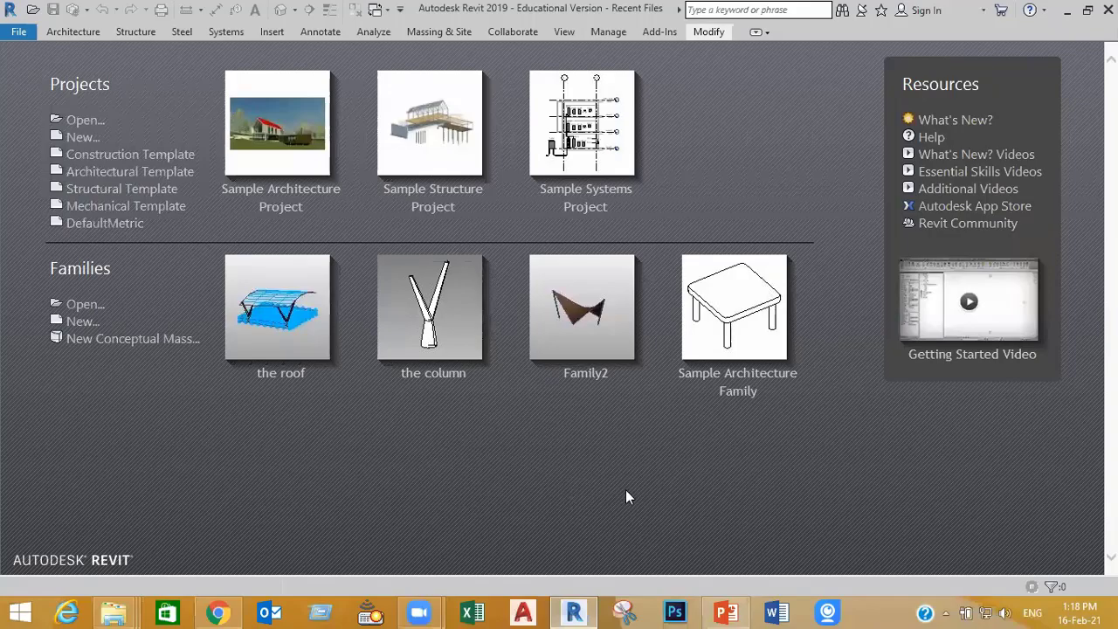
left_click(719, 612)
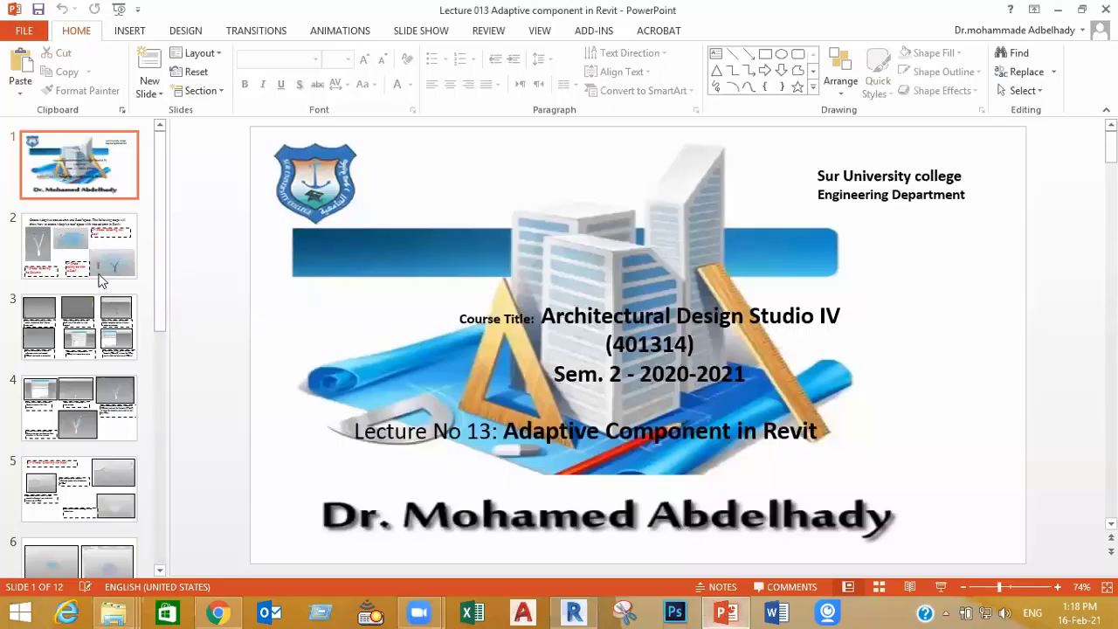
Step: Show slide 2 on the column, roof and placement phases, then return to Revit's start screen
left_click(102, 275)
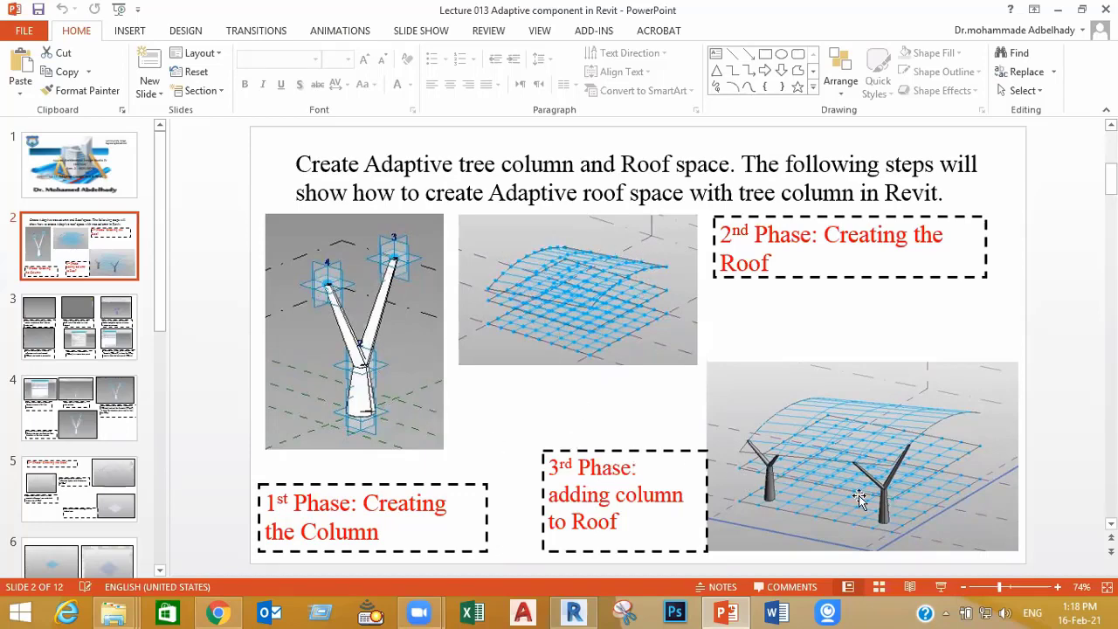
left_click(579, 611)
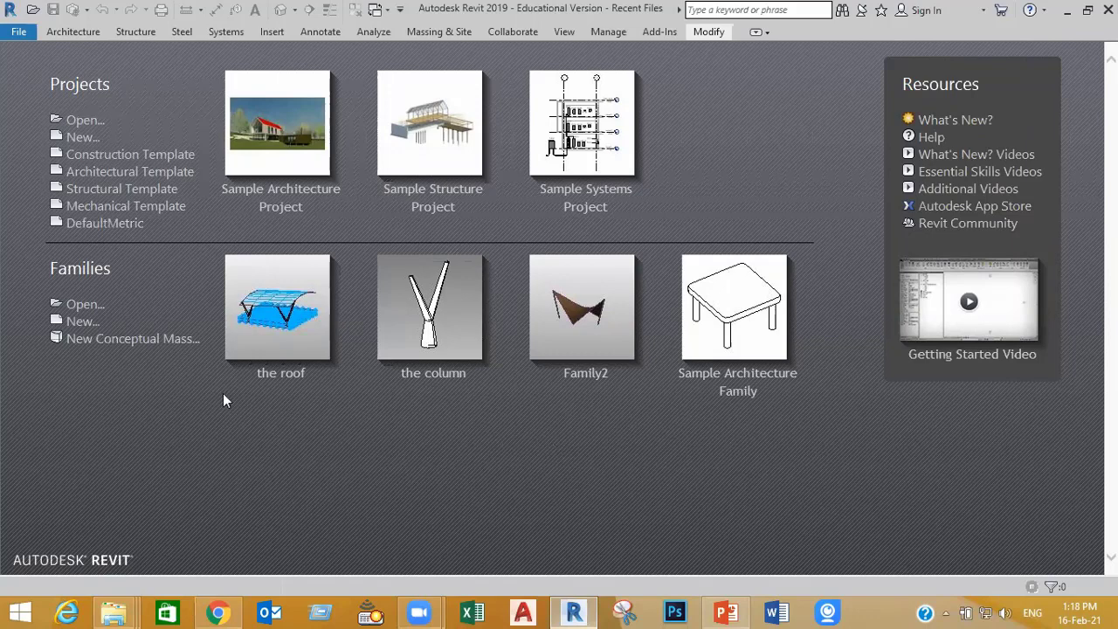
Step: Create a new family from the English 'Metric Generic Model Adaptive.rft' template
left_click(80, 323)
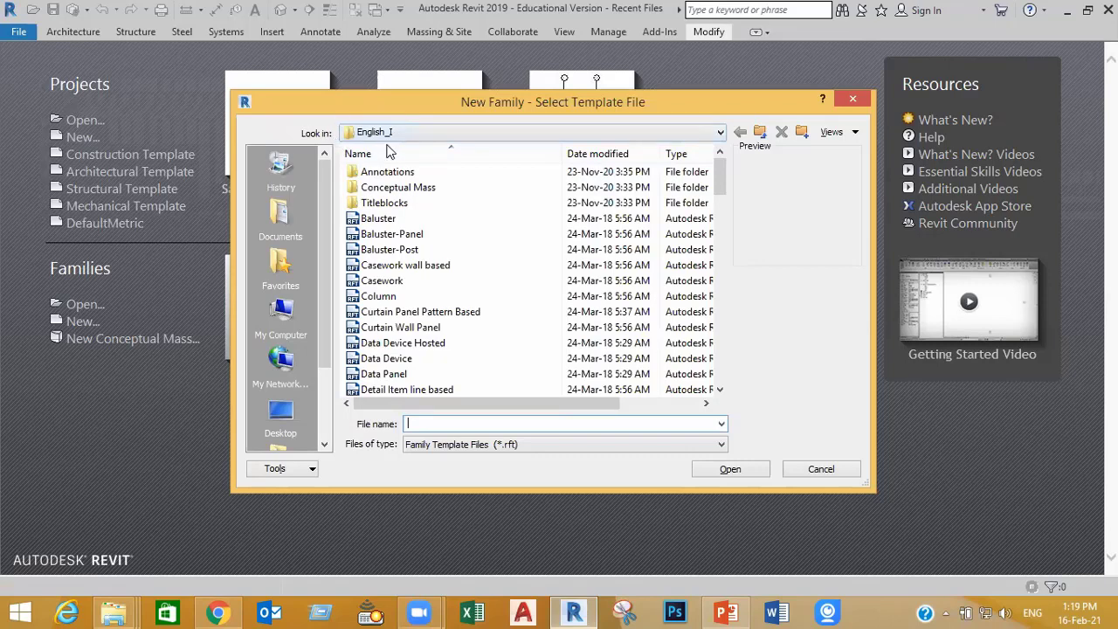
left_click(760, 133)
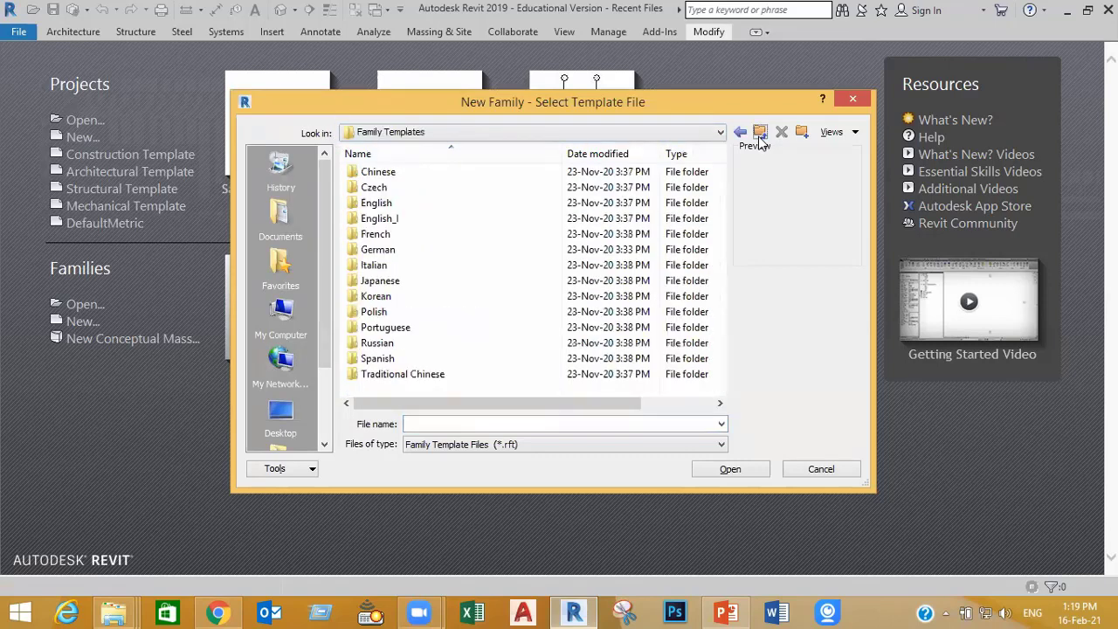
double_click(440, 206)
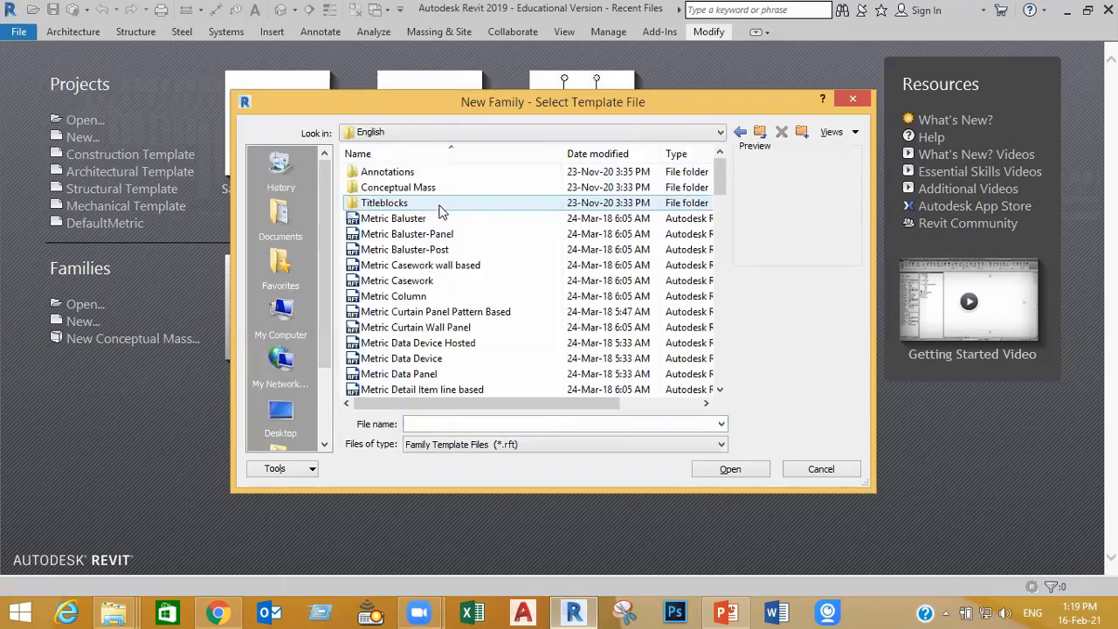
scroll(439, 213, "down", 2)
scroll(439, 212, "down", 3)
scroll(442, 212, "down", 2)
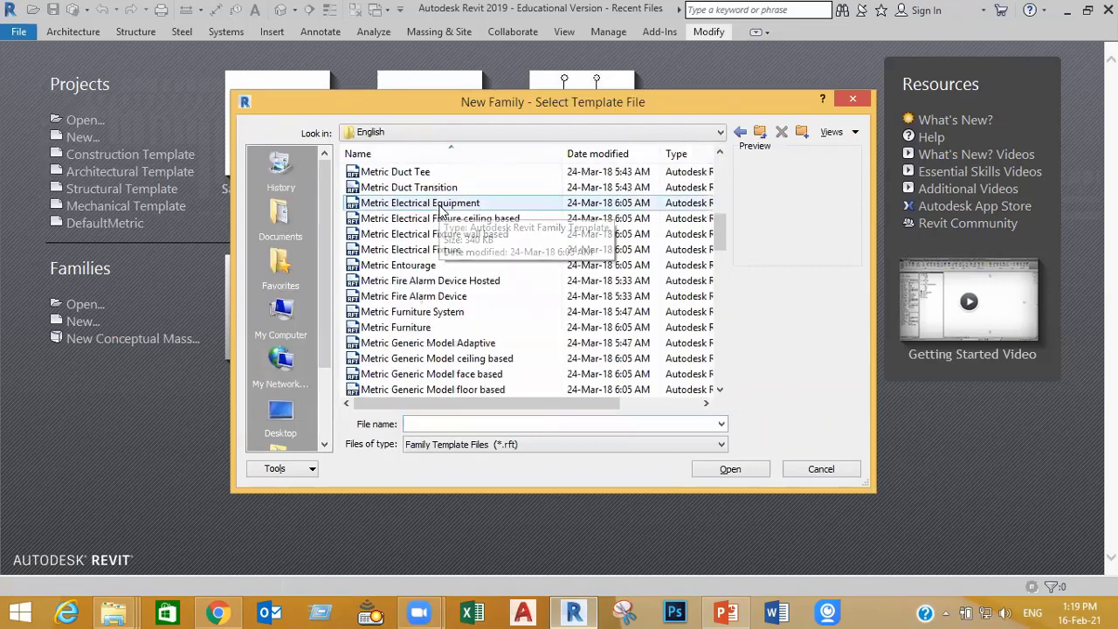
scroll(441, 213, "down", 1)
scroll(441, 212, "down", 1)
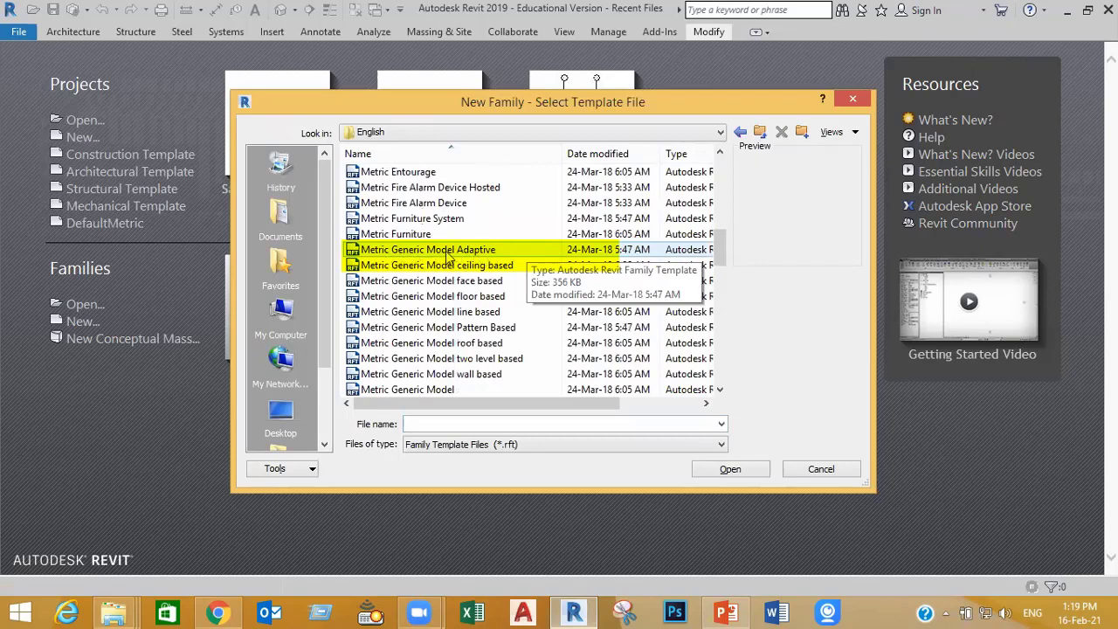
left_click(479, 253)
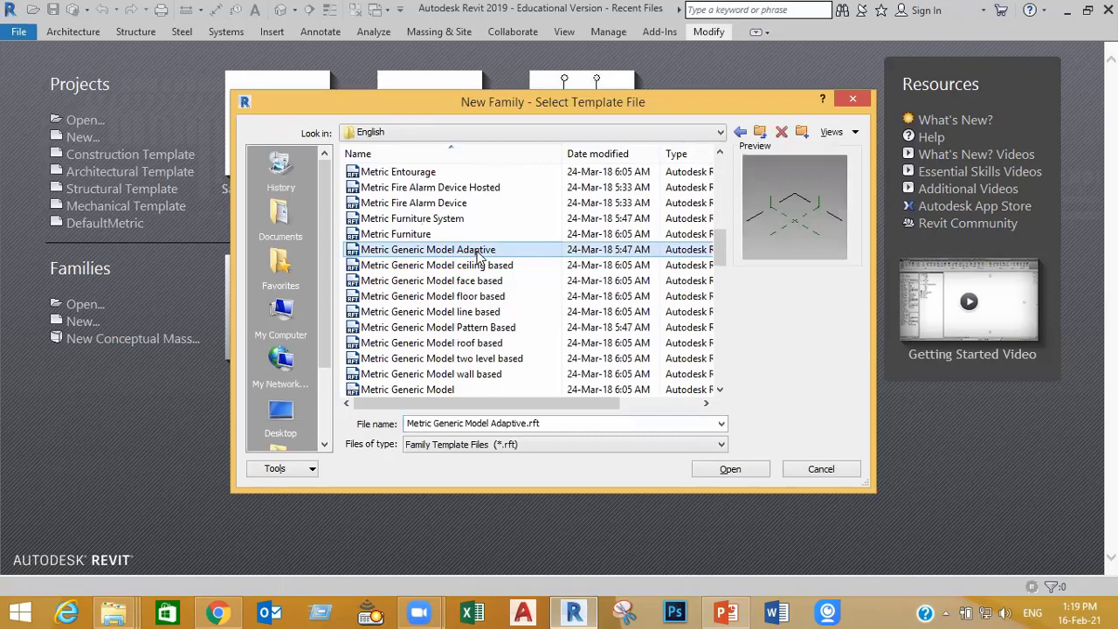
left_click(718, 473)
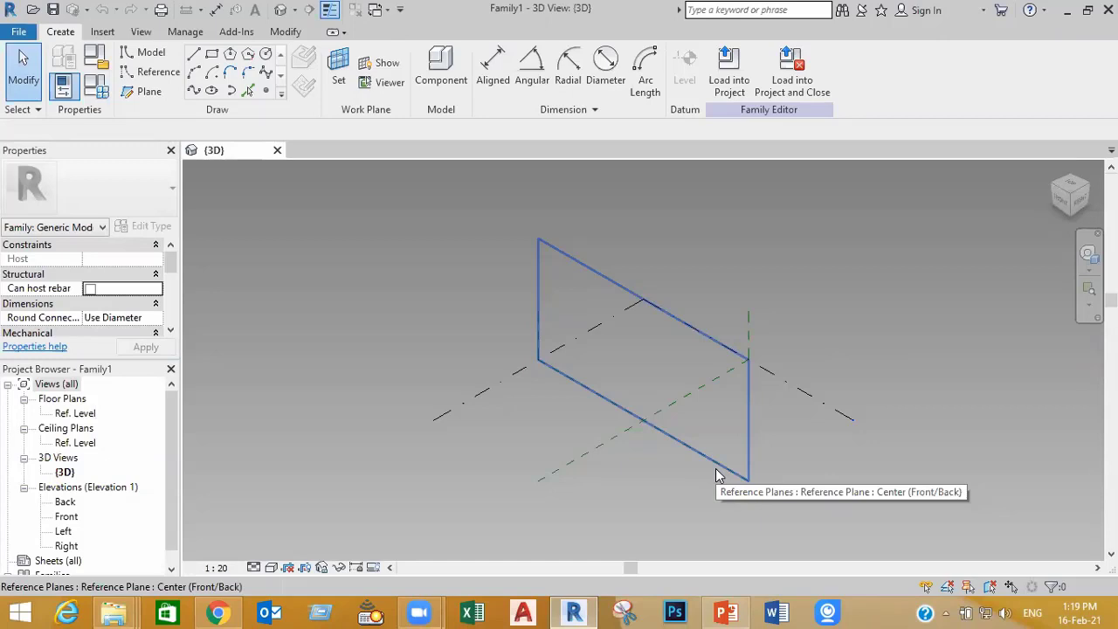
Step: Change the family's length unit to meters in Project Units (UN)
key("u")
key("n")
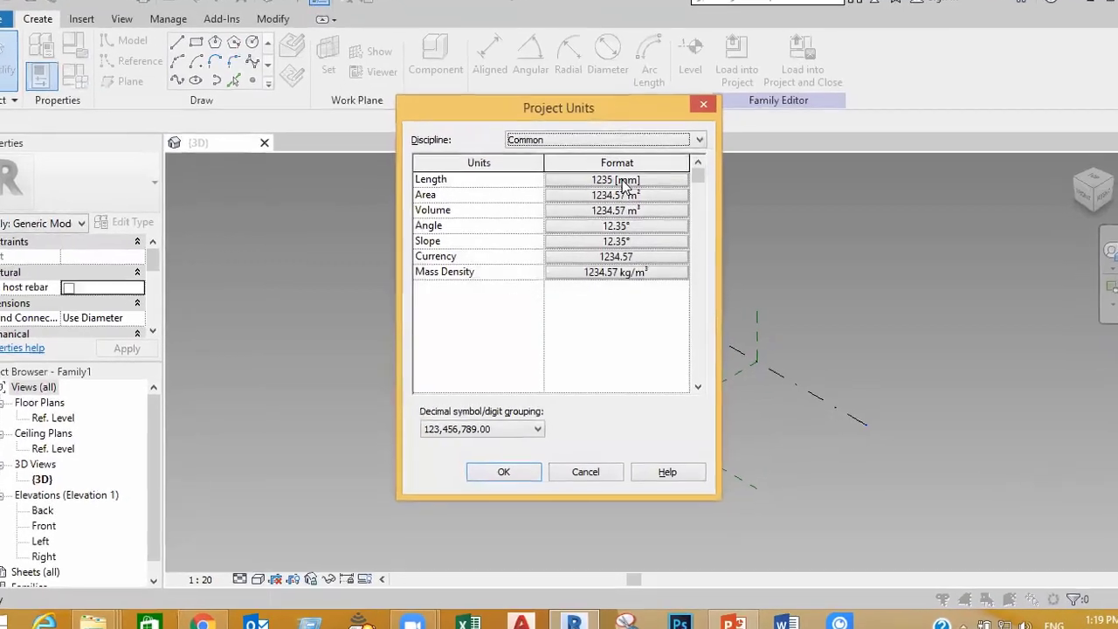
left_click(615, 187)
left_click(590, 210)
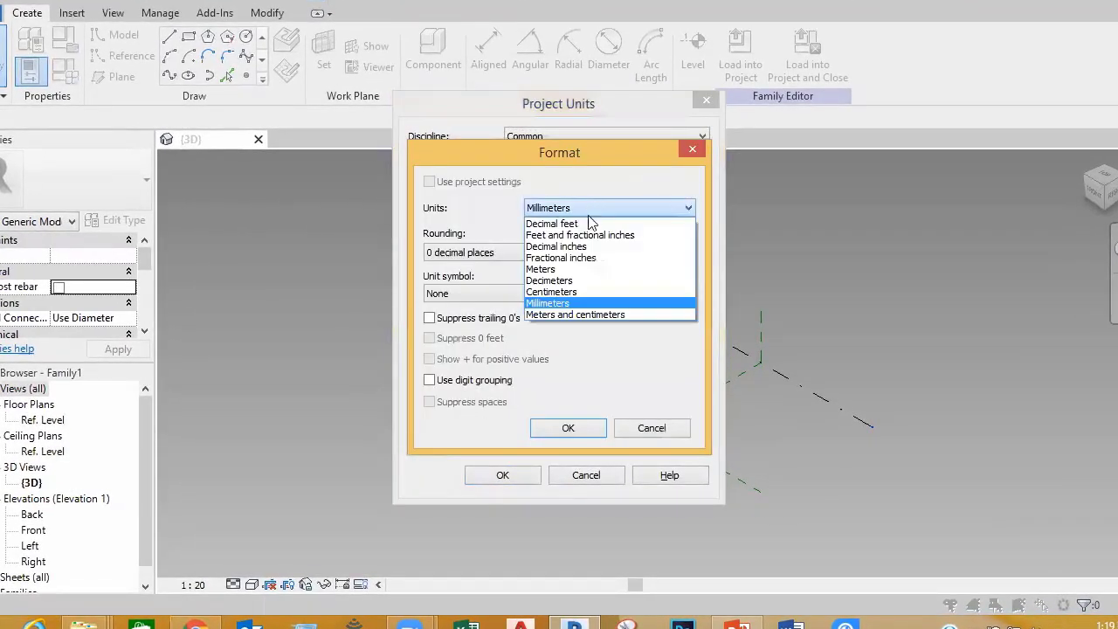
left_click(564, 269)
left_click(568, 428)
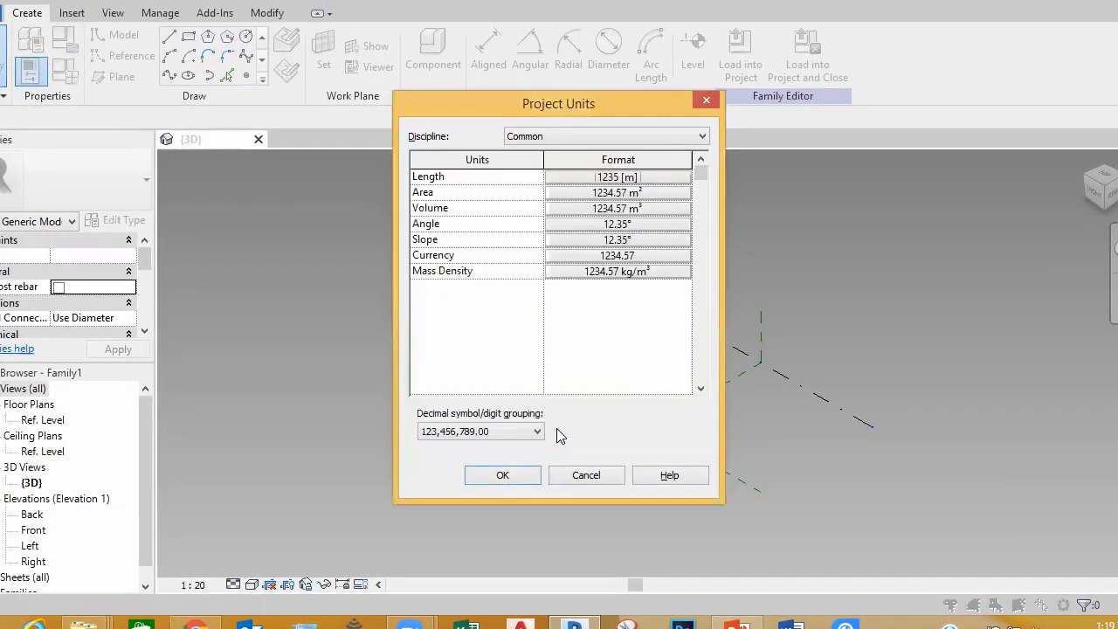
left_click(509, 478)
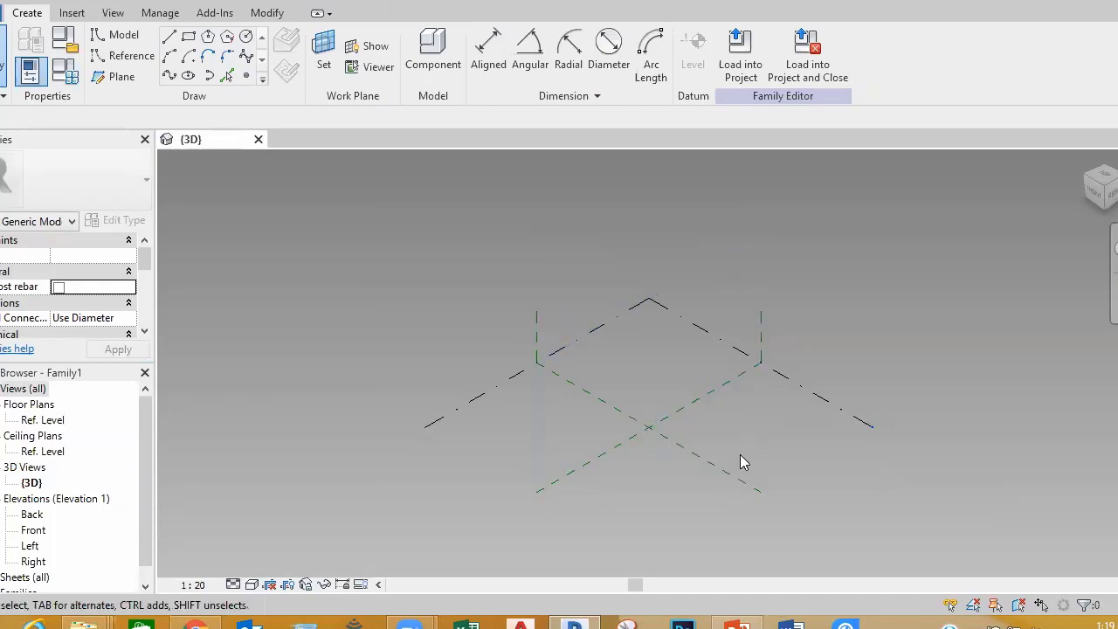
middle_click_drag(738, 454, 726, 428)
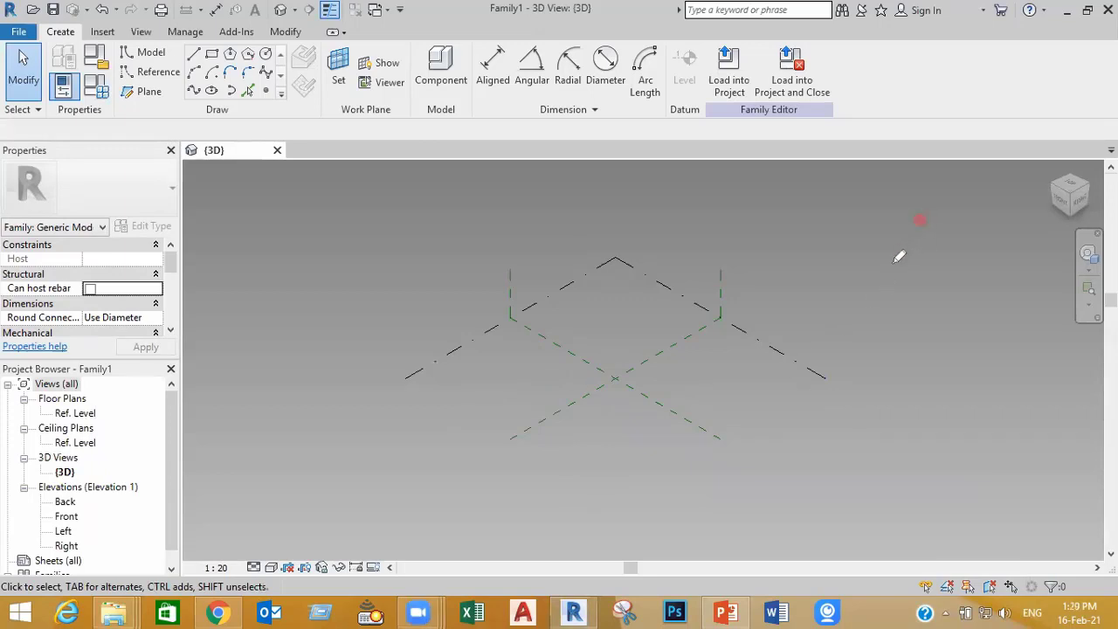
mouse_move(920, 218)
left_mouse_down()
mouse_move(871, 319)
mouse_move(868, 466)
left_mouse_up()
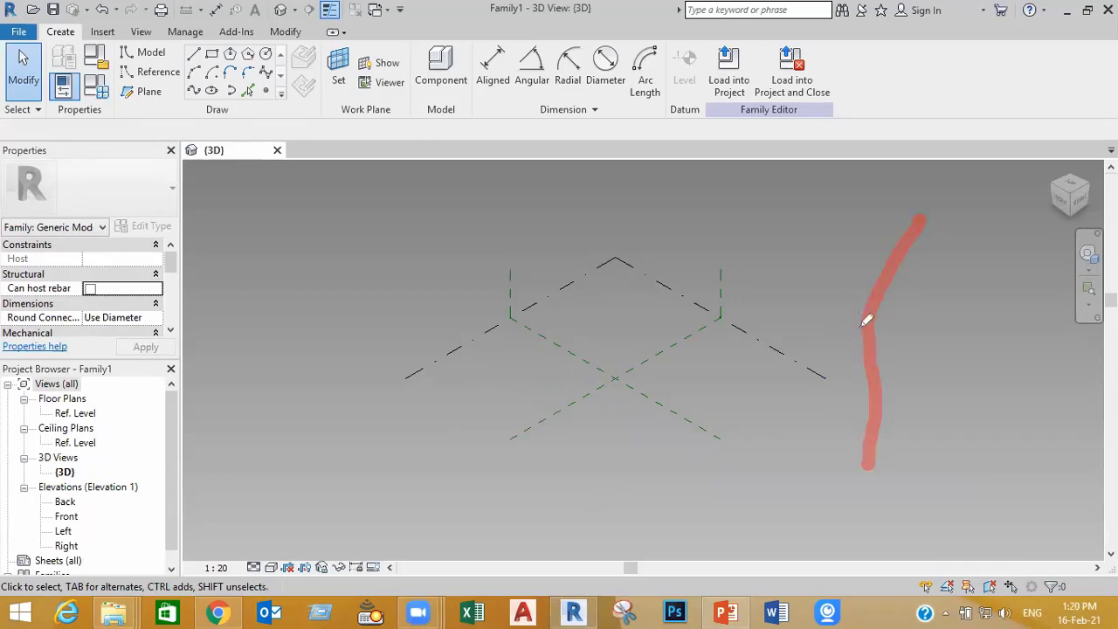
left_click_drag(869, 317, 764, 228)
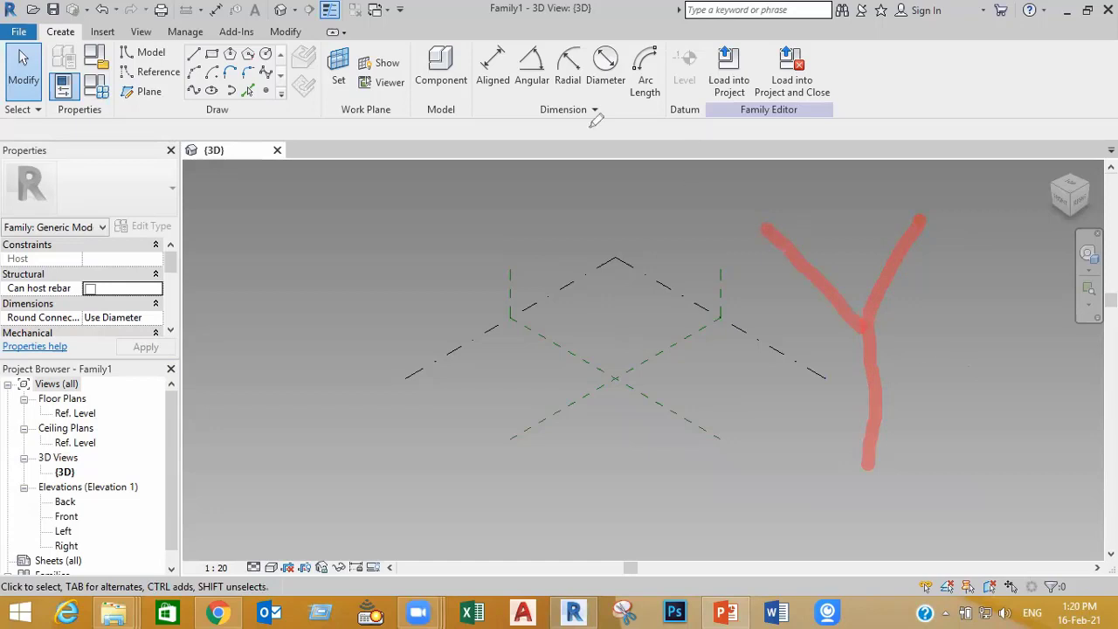
left_click_drag(924, 175, 925, 377)
left_click_drag(933, 419, 931, 479)
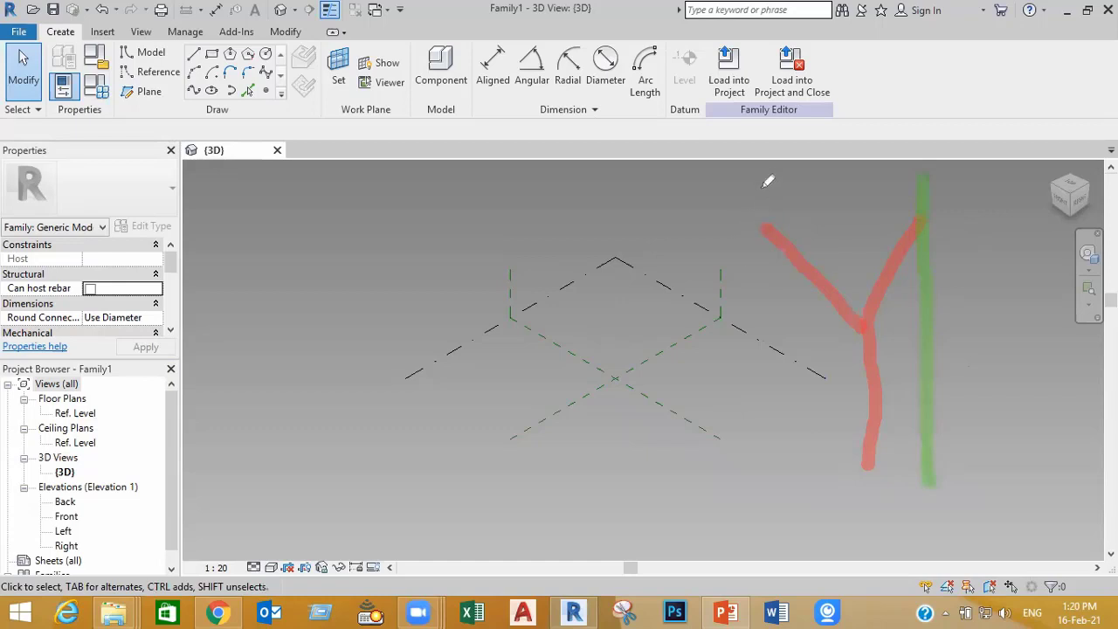
left_click_drag(768, 181, 766, 254)
left_click_drag(787, 310, 808, 499)
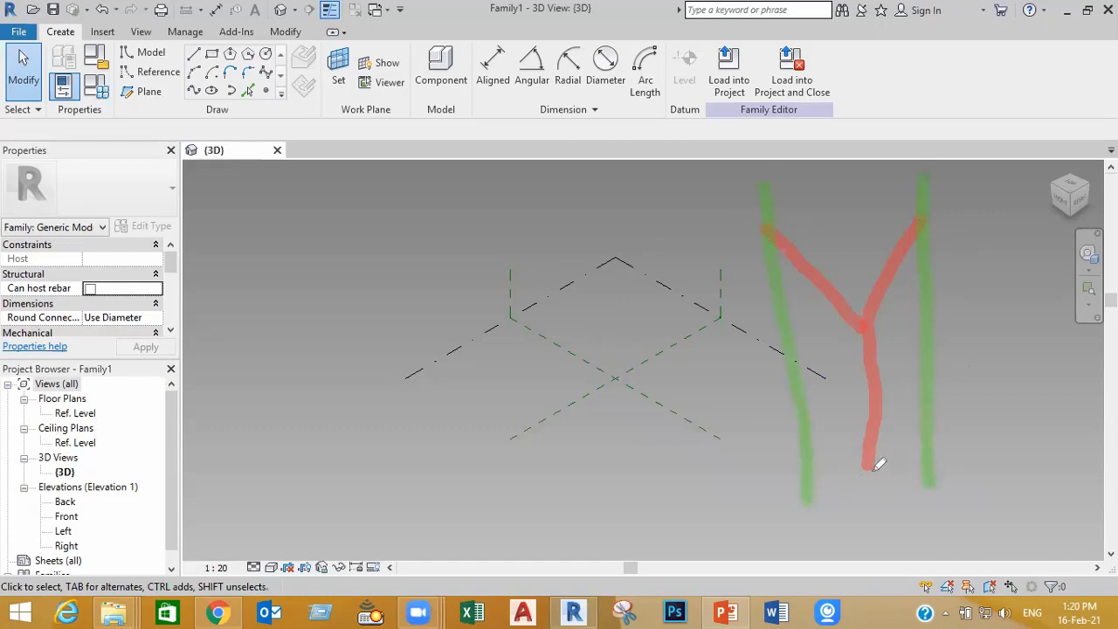
left_click_drag(952, 467, 752, 468)
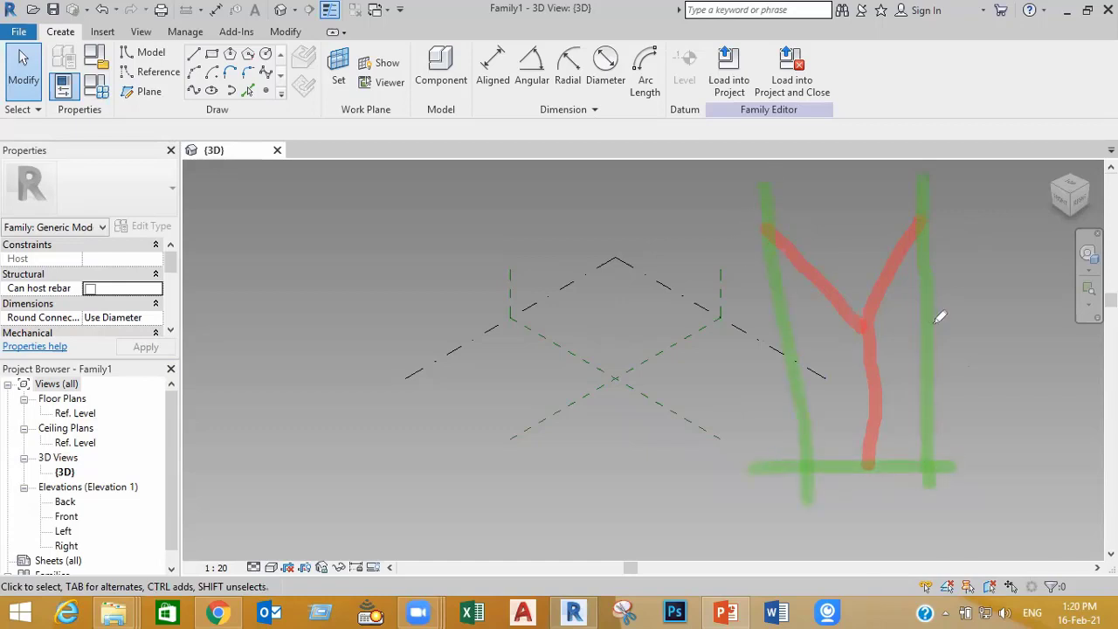
left_click_drag(979, 319, 762, 332)
left_click_drag(968, 216, 734, 220)
left_click_drag(855, 208, 871, 512)
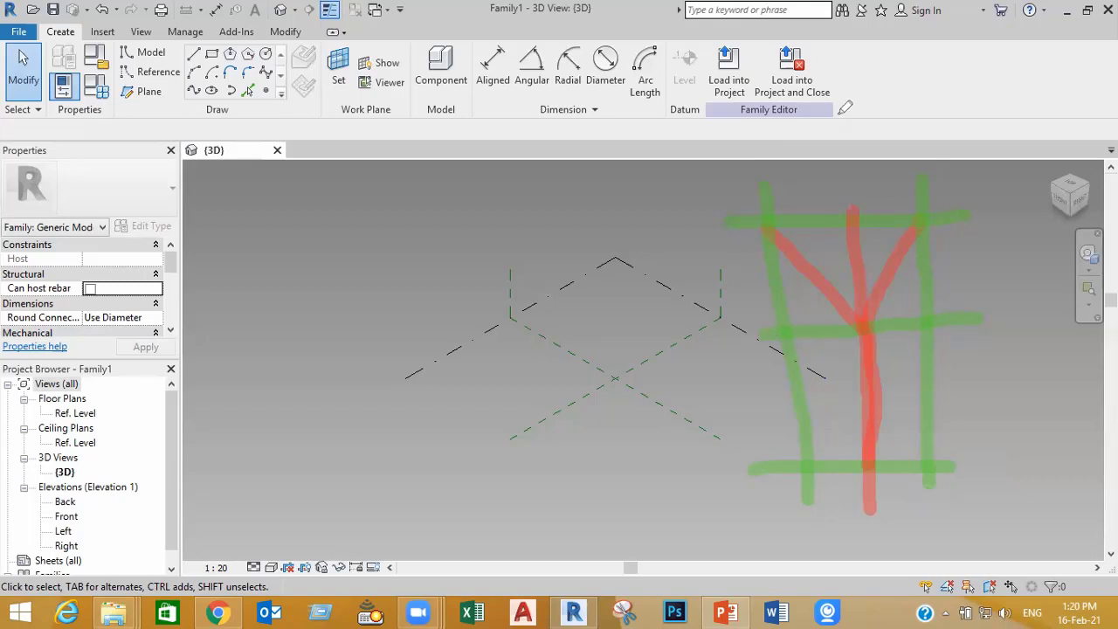
key("Escape")
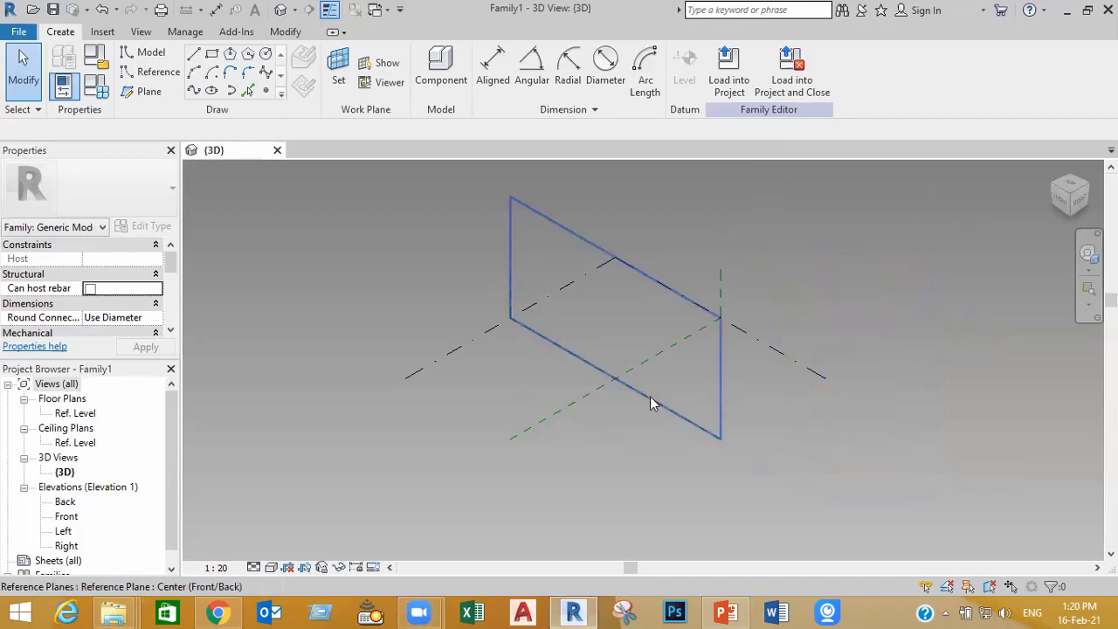
Step: Copy the Center (Front/Back) reference plane to one side, 3 m from center
left_click(650, 396)
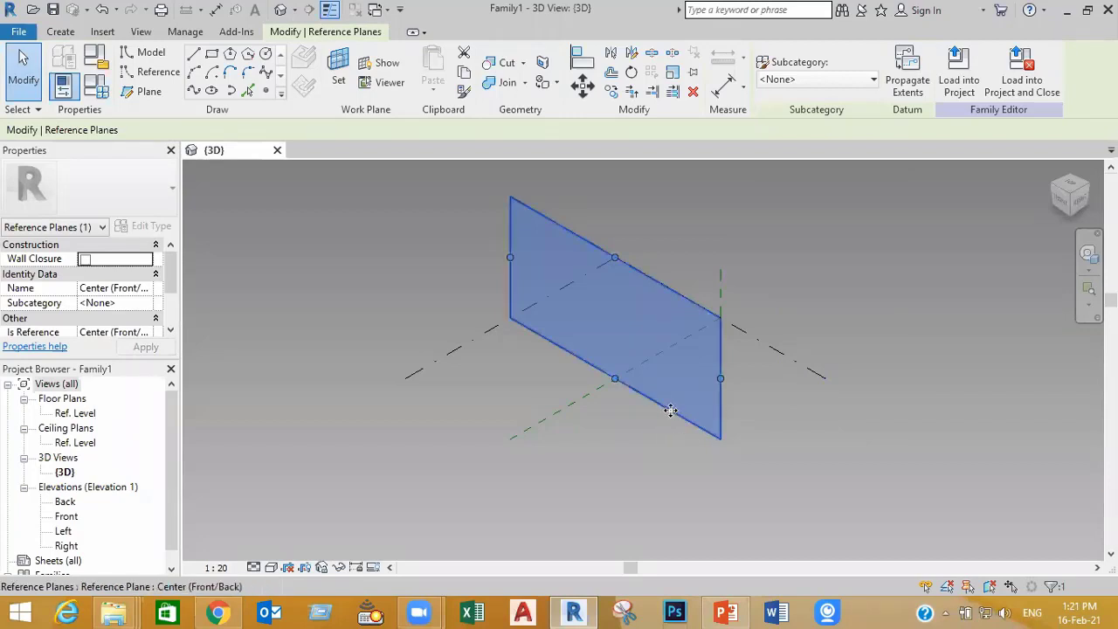
left_click_drag(685, 400, 682, 394, "ctrl")
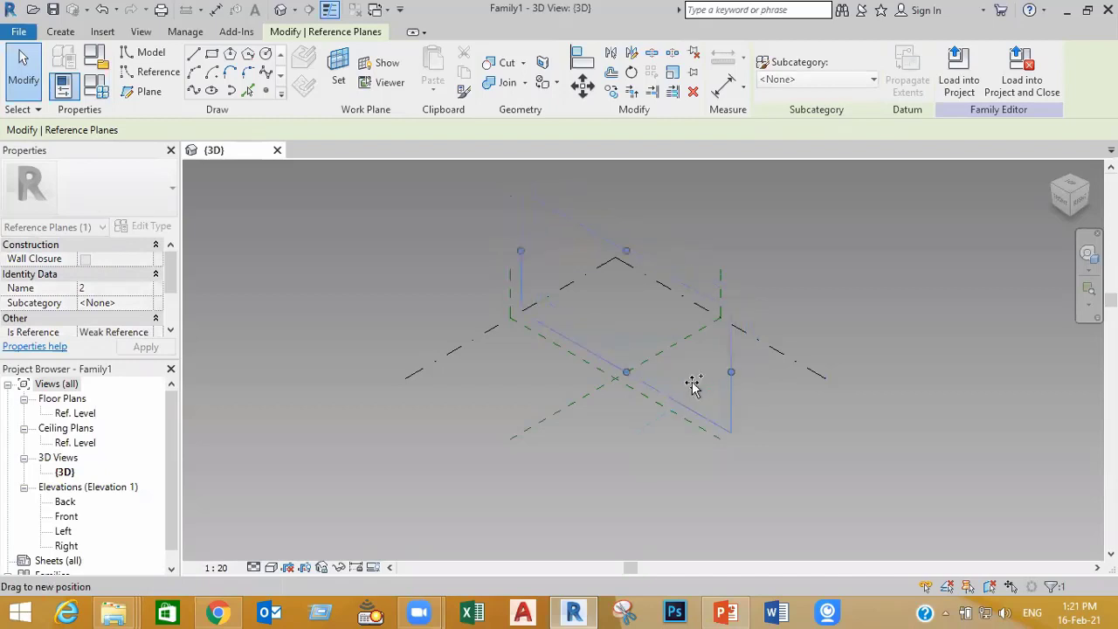
left_click_drag(682, 393, 704, 380, "ctrl")
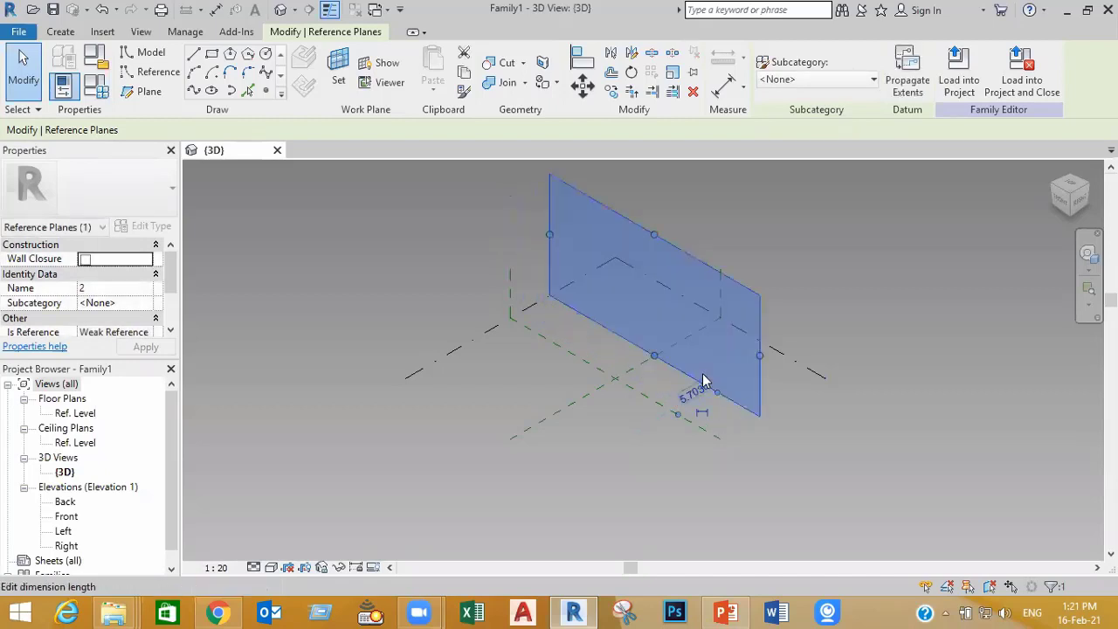
left_click(692, 392)
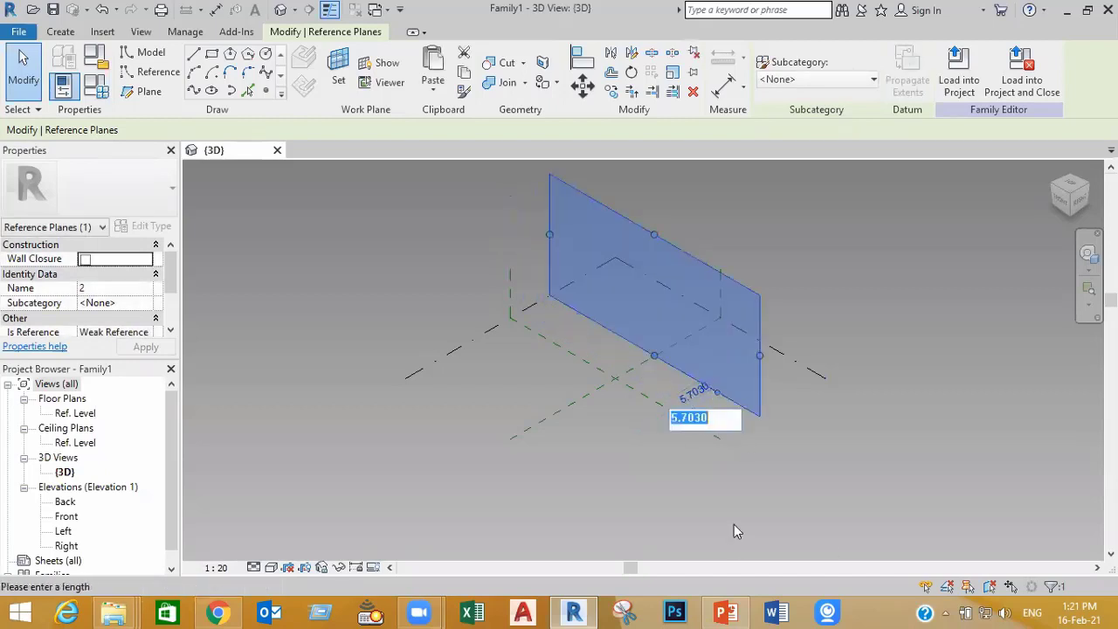
type("3")
key("Return")
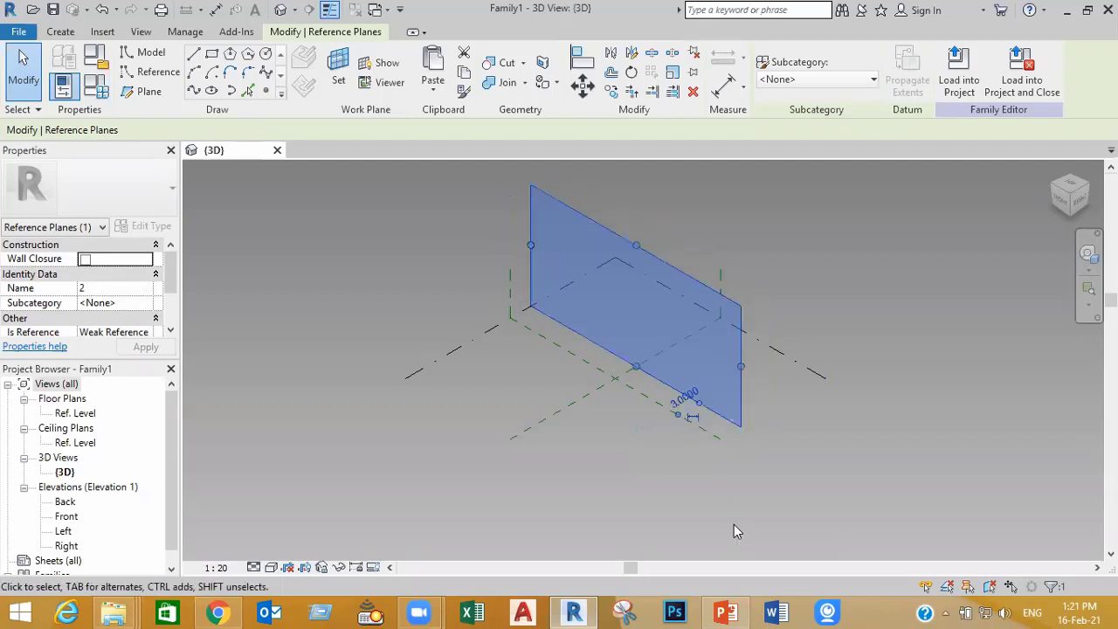
left_click(667, 449)
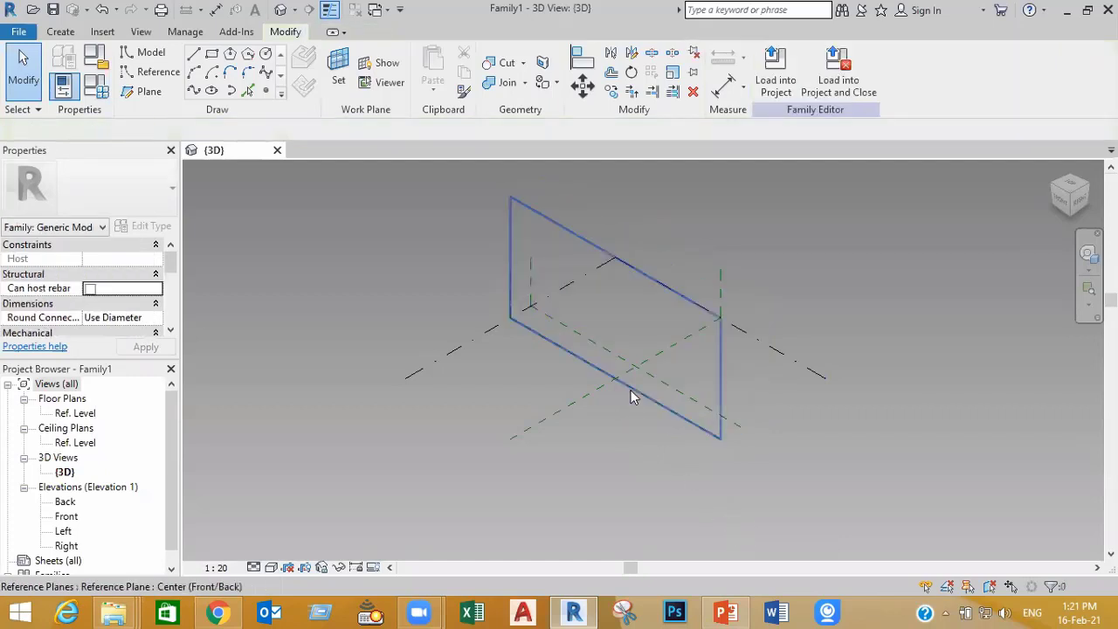
Step: Copy the Center (Front/Back) plane to the opposite side, also 3 m away
left_click(631, 390)
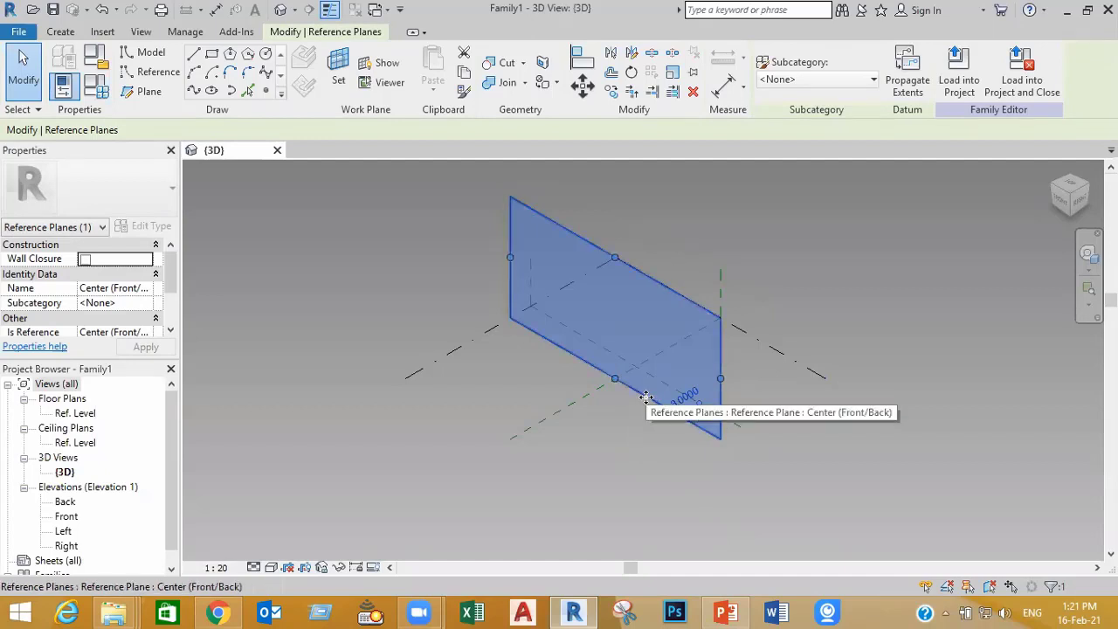
left_click_drag(632, 402, 609, 426)
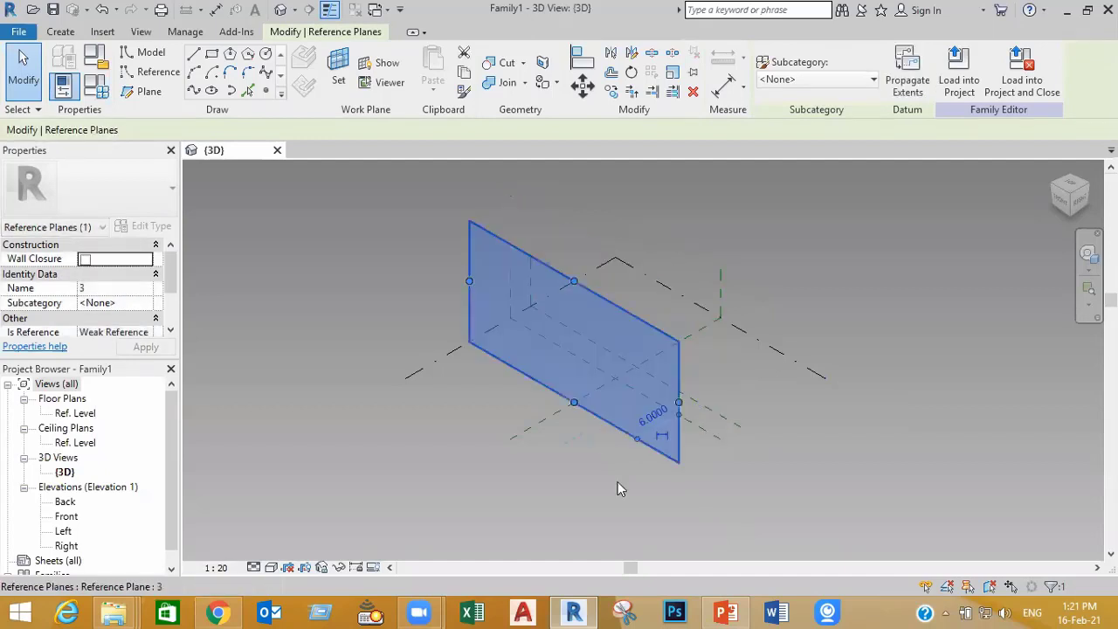
left_click(655, 417)
type("3")
key("Return")
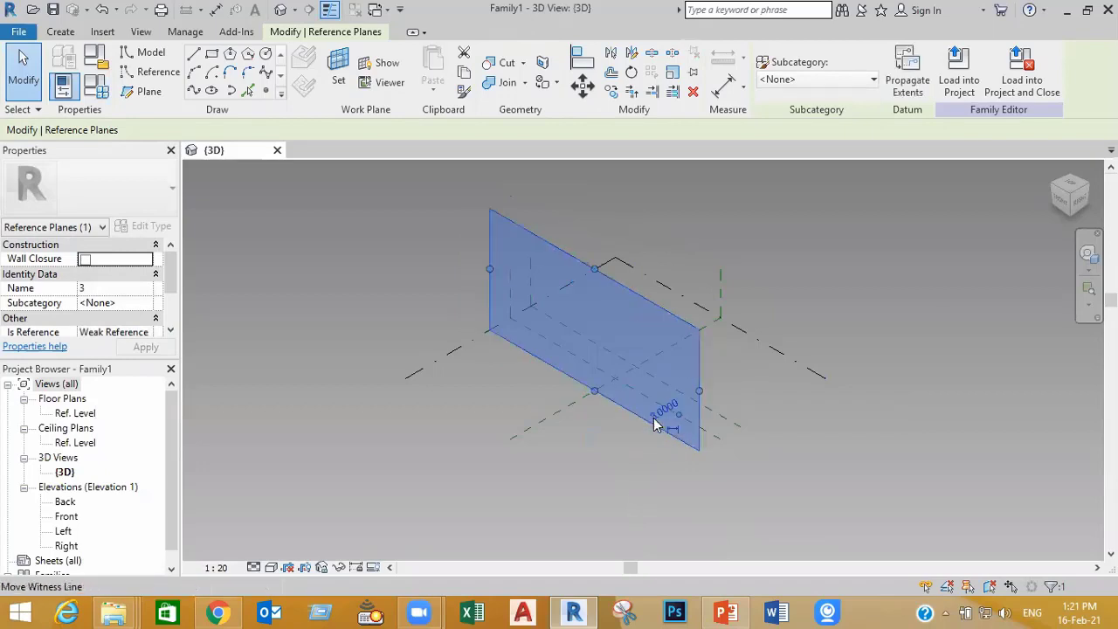
key("Escape")
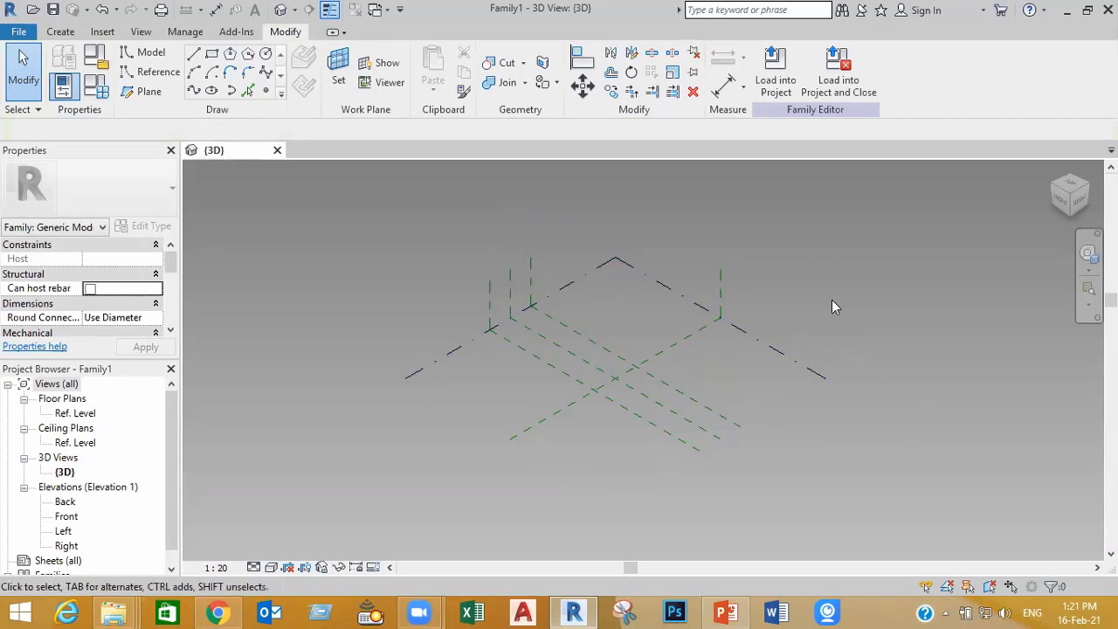
Step: Copy the Ref. Level upward to create Level 2 at elevation 3
left_click(799, 362)
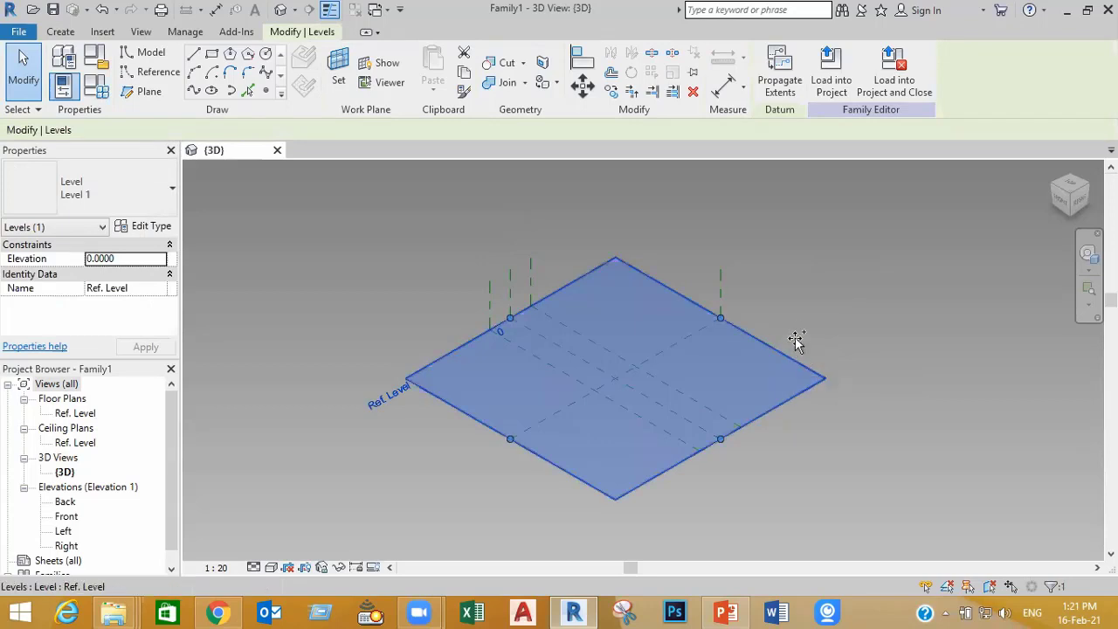
left_click_drag(797, 341, 795, 302, "ctrl")
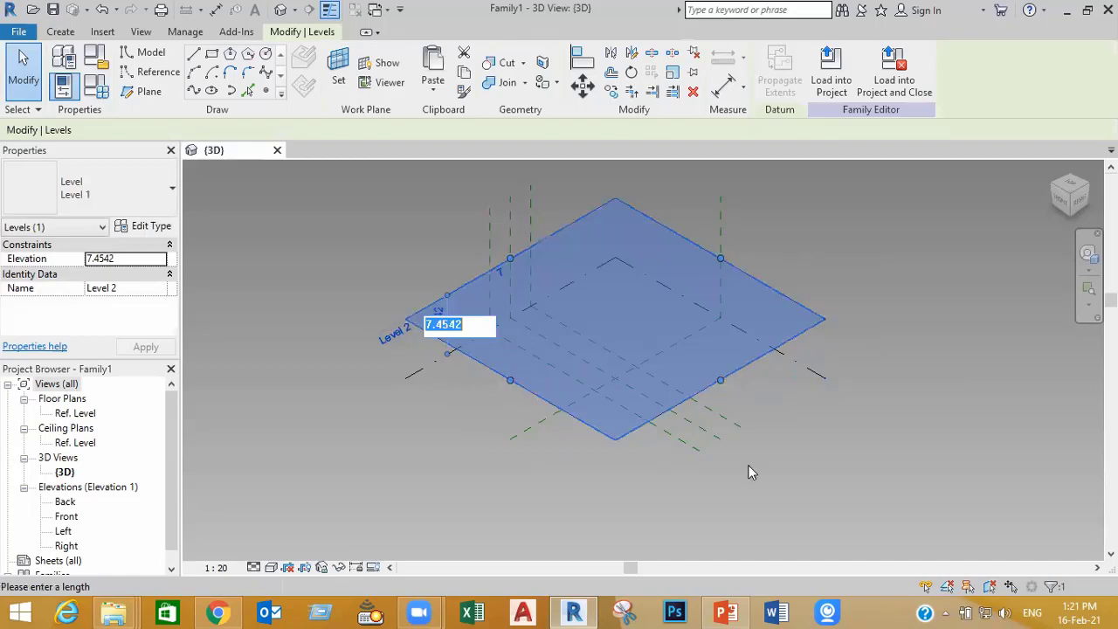
type("3")
key("Return")
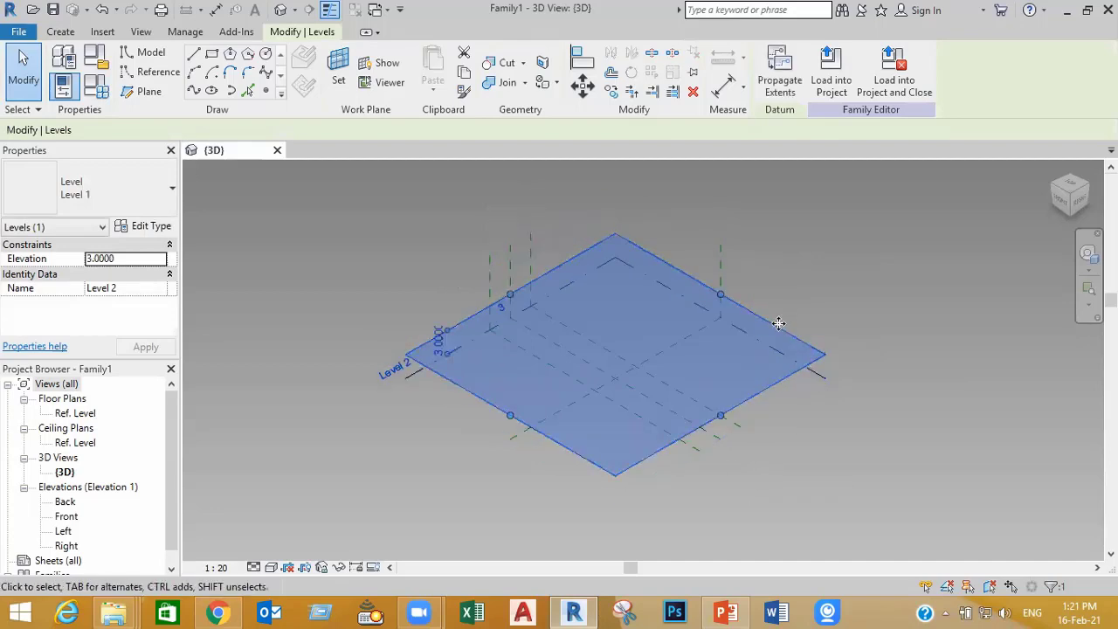
Step: Set Level 3 to 6 above Level 2, lowering it to elevation 9
left_click(776, 264)
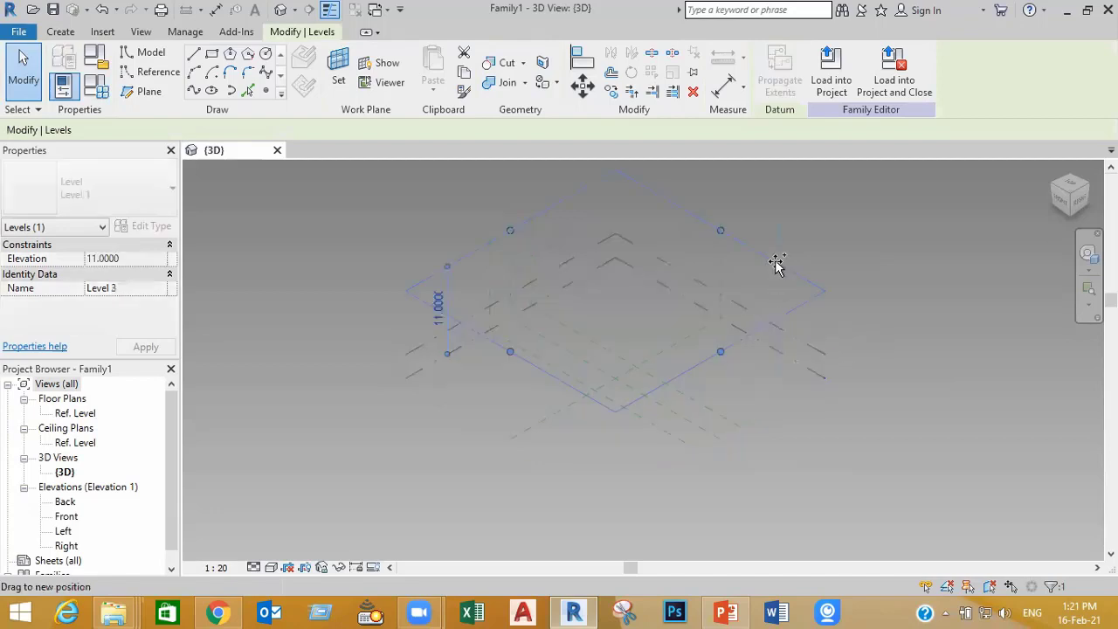
left_click(774, 262)
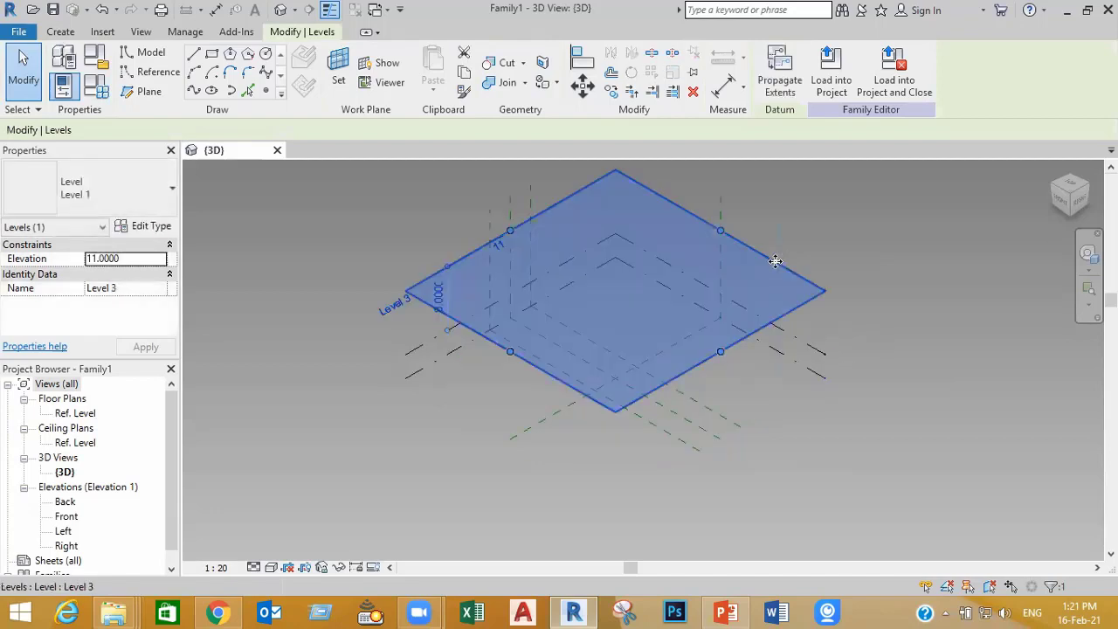
left_click(438, 297)
type("6")
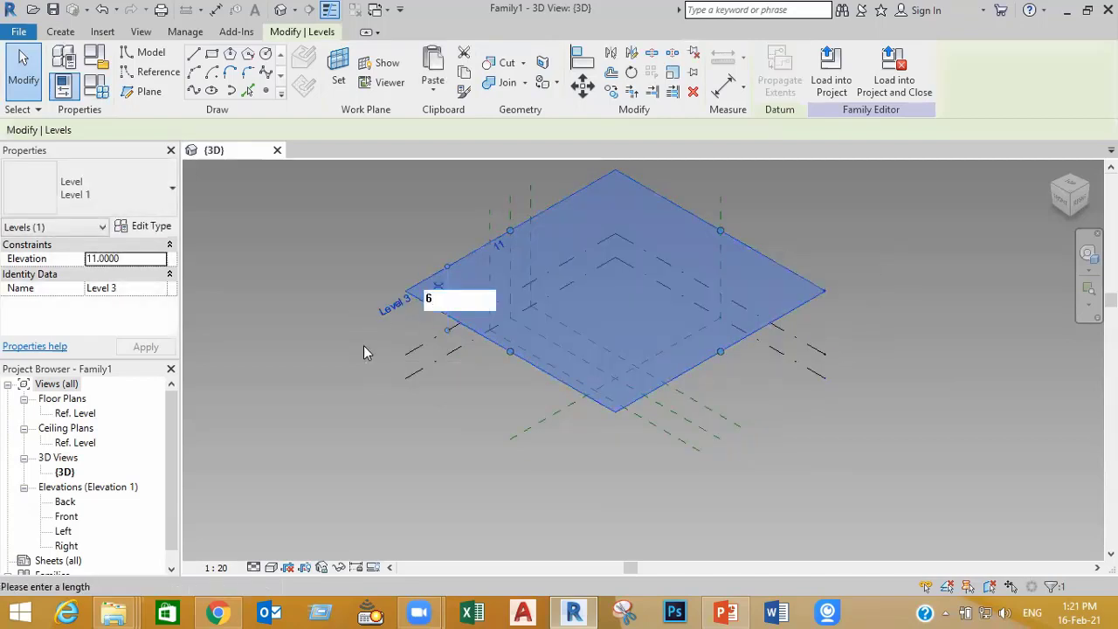
key("Return")
left_click(407, 480)
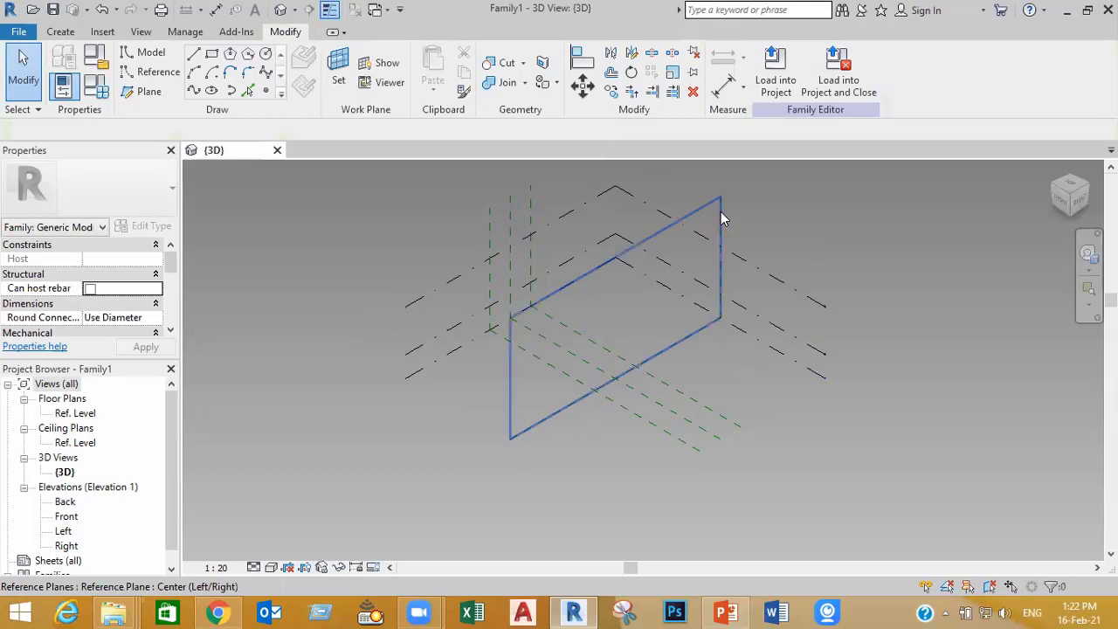
Step: Make the Center (Left/Right) reference plane the work plane and display it
left_click(721, 213)
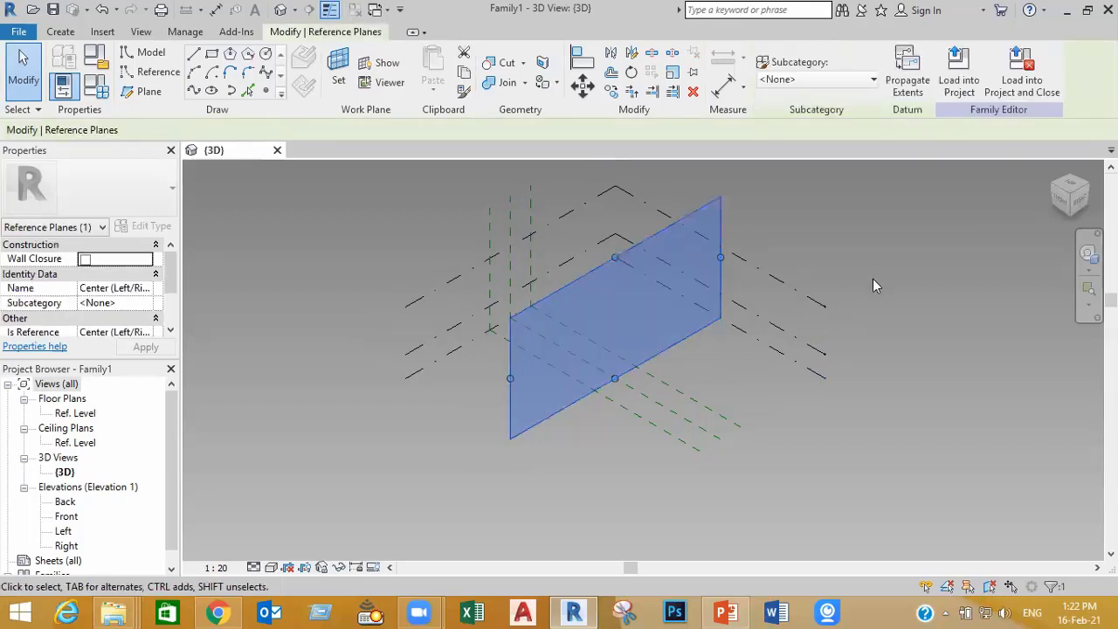
left_click(337, 65)
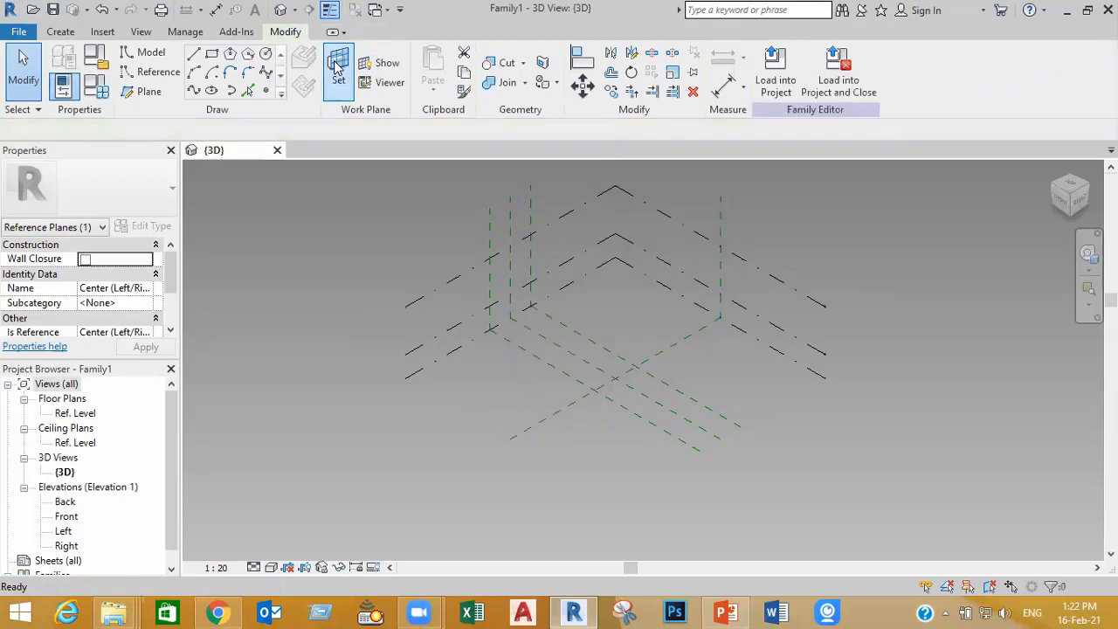
left_click(723, 227)
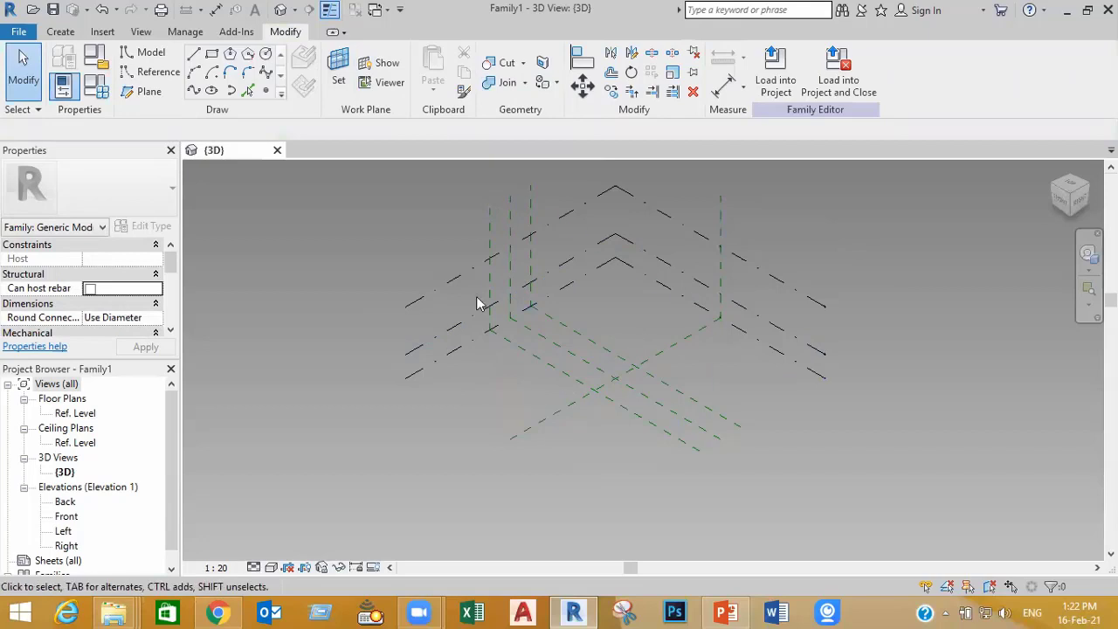
left_click(382, 63)
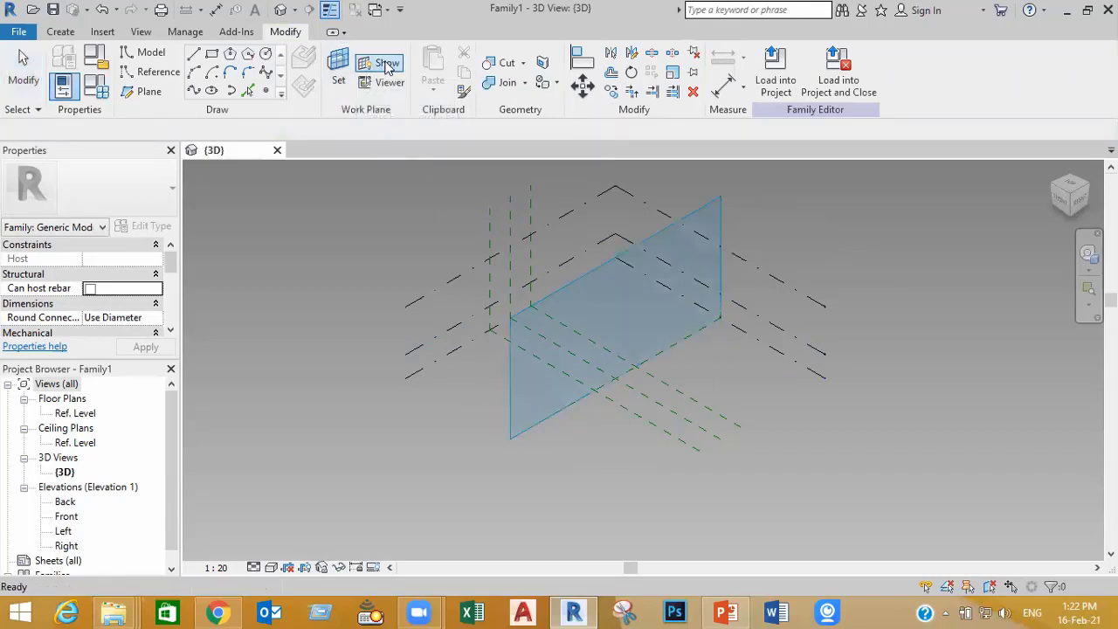
Step: View the work plane face-on from the Right side and begin drawing a model line
left_click_drag(1078, 199, 1080, 202)
left_click(1078, 199)
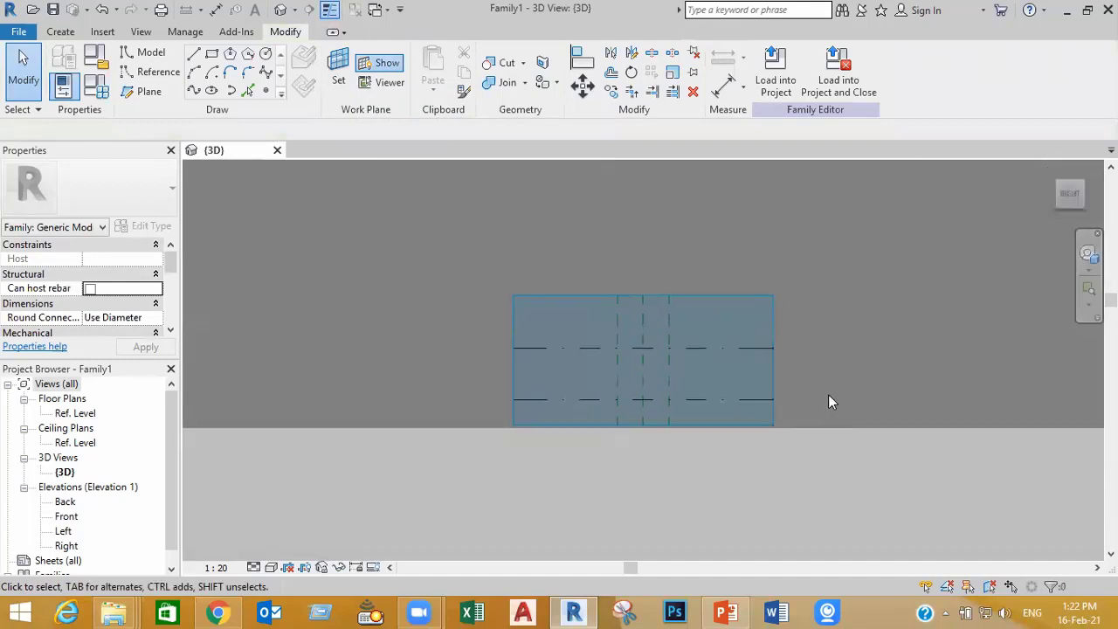
scroll(829, 402, "up", 2)
middle_click_drag(822, 397, 935, 384)
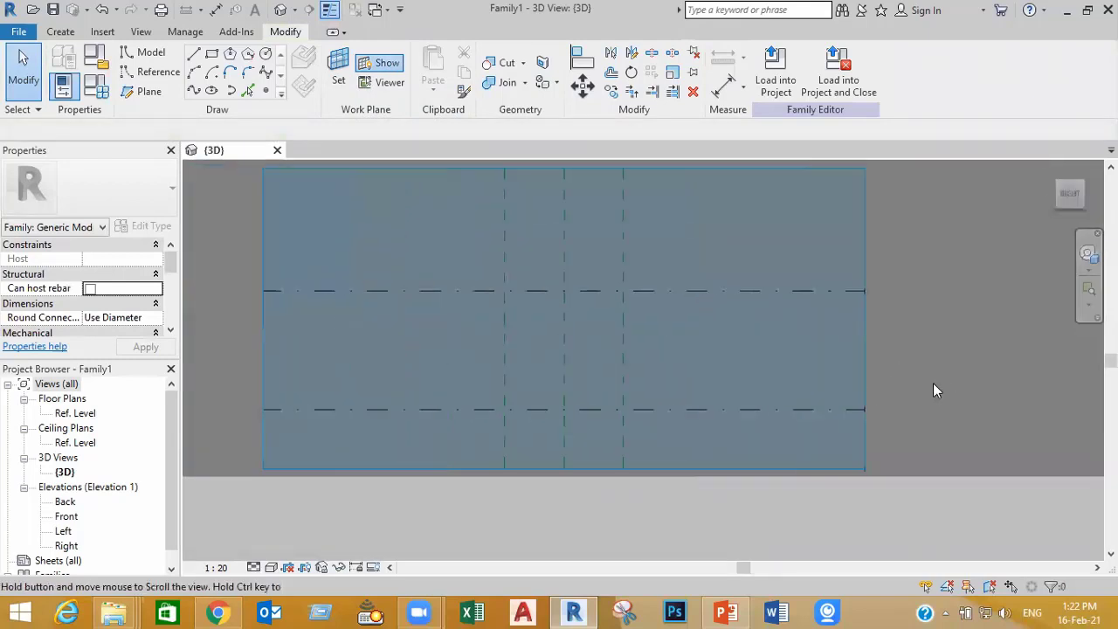
scroll(933, 376, "up", 1)
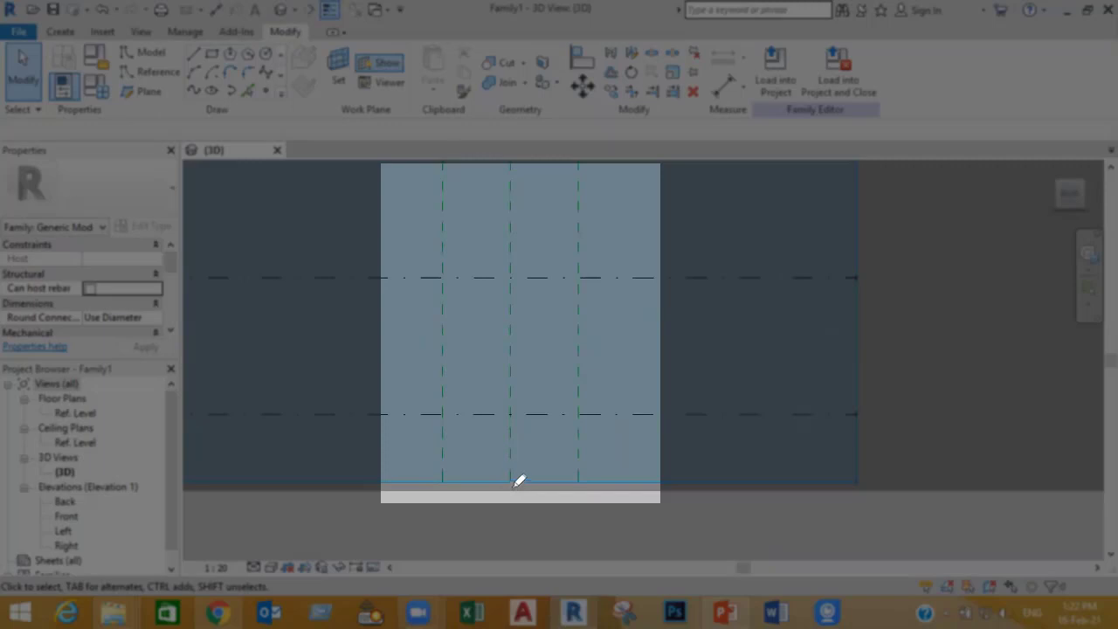
mouse_move(514, 487)
left_mouse_down()
mouse_move(513, 412)
mouse_move(588, 284)
mouse_move(585, 267)
left_mouse_up()
left_click_drag(512, 395, 452, 270)
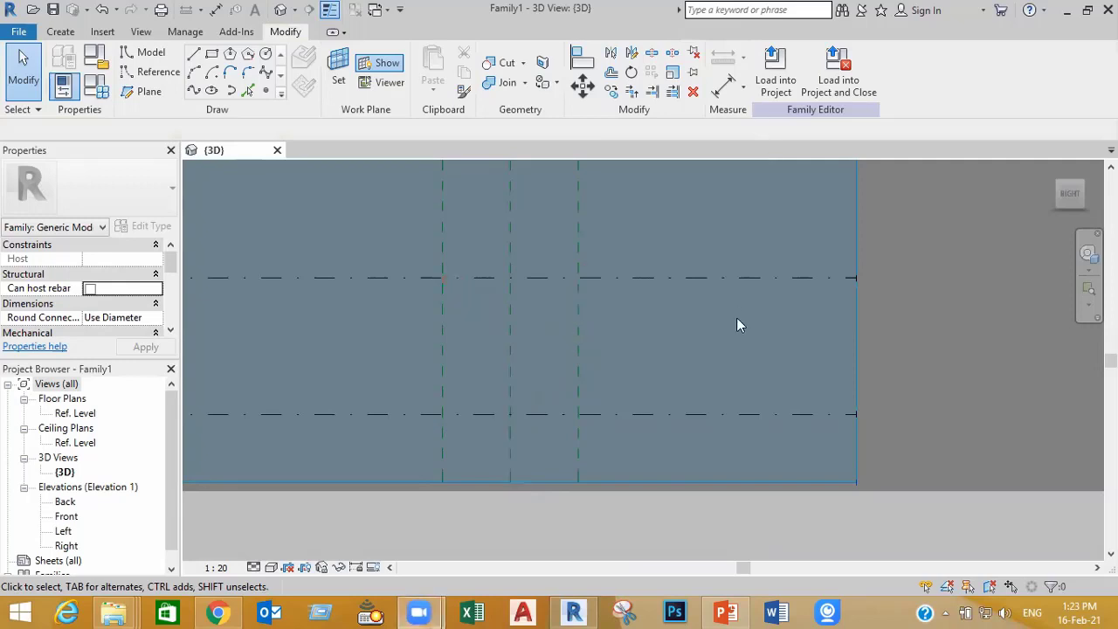
left_click(1072, 195)
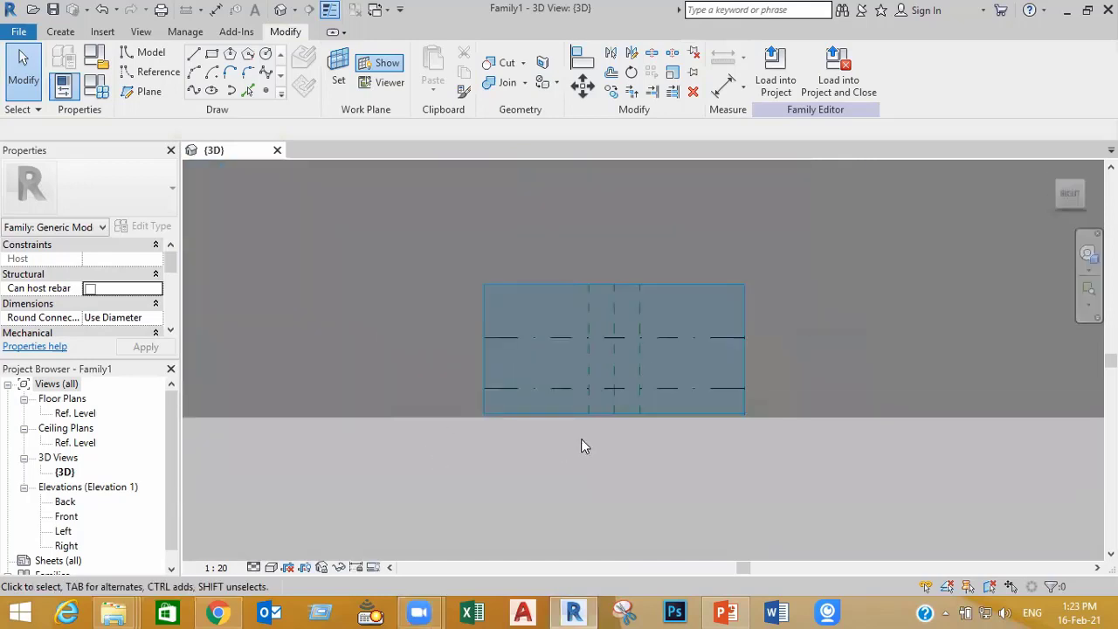
middle_click_drag(652, 426, 667, 467)
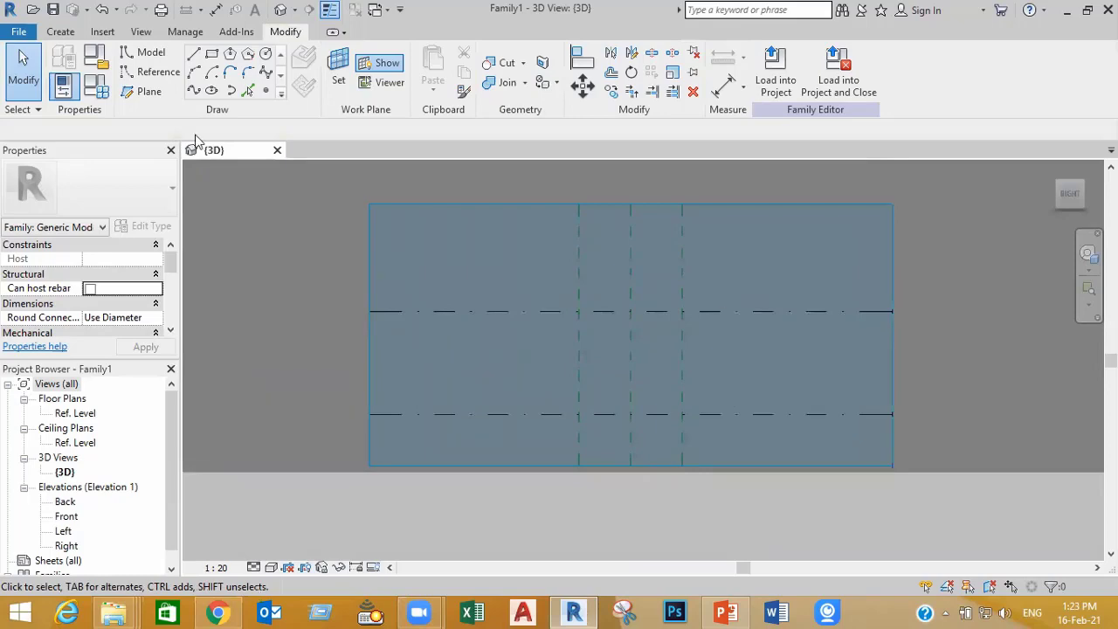
left_click(142, 54)
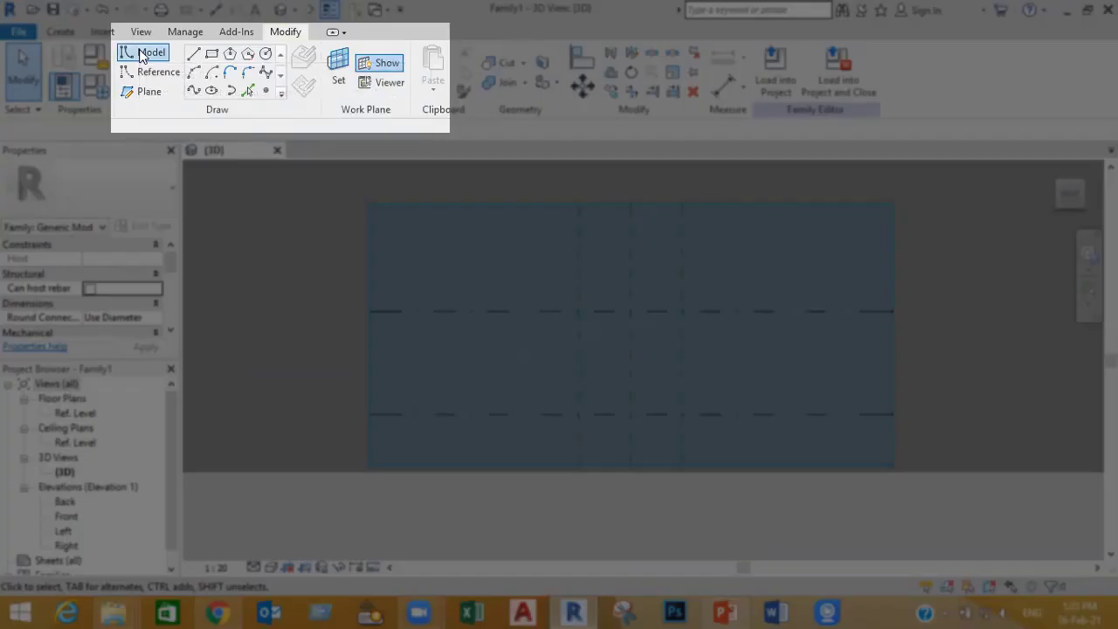
Step: Place four reference points: at the base, the lower crossing, and two on Level 3
left_click(267, 90)
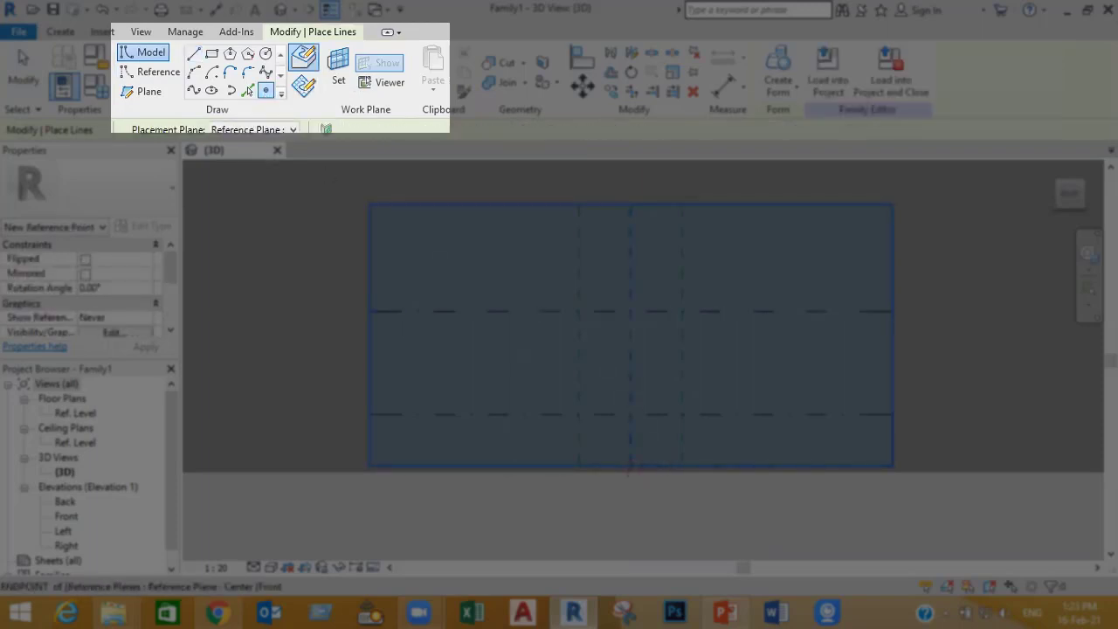
left_click(630, 466)
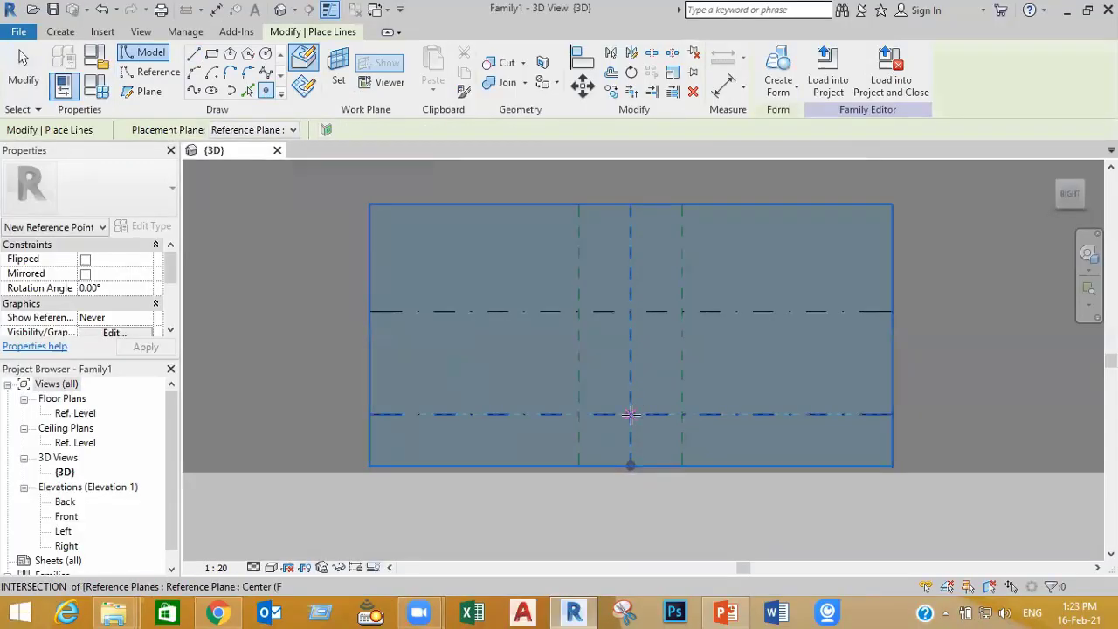
left_click(631, 414)
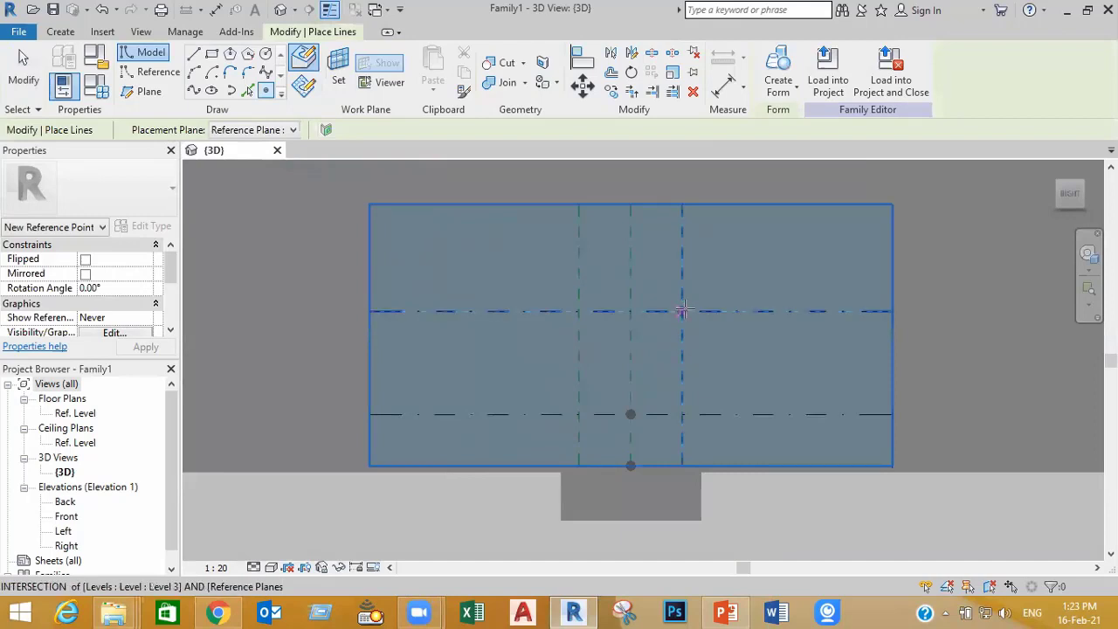
left_click(683, 311)
left_click(577, 310)
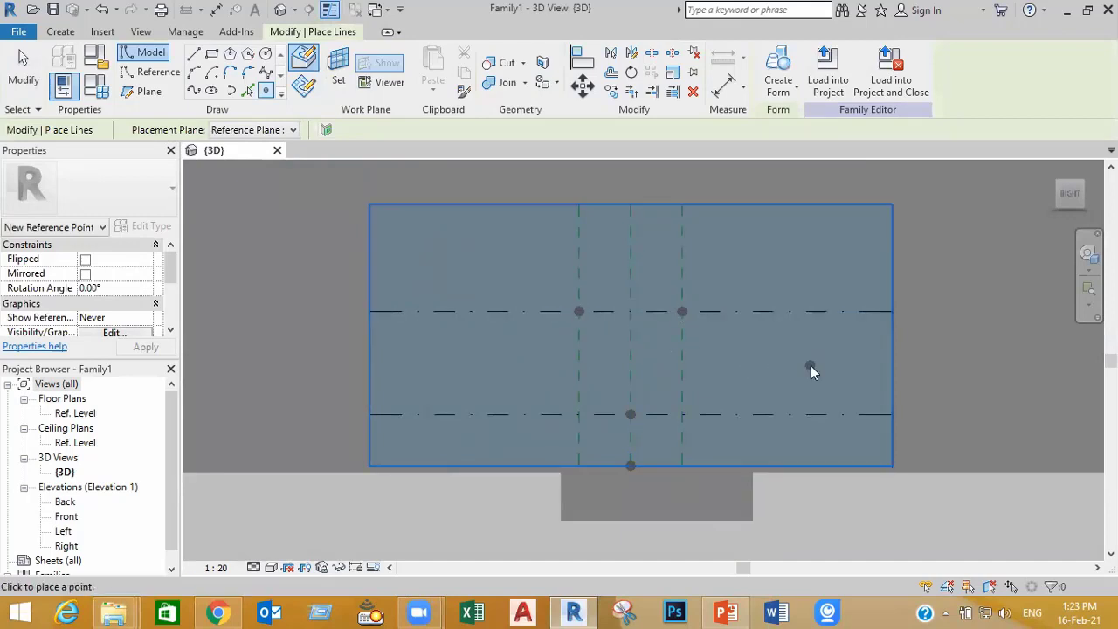
key("Escape")
Step: Orbit to an angled view and window-select all four reference points
scroll(811, 373, "down", 1)
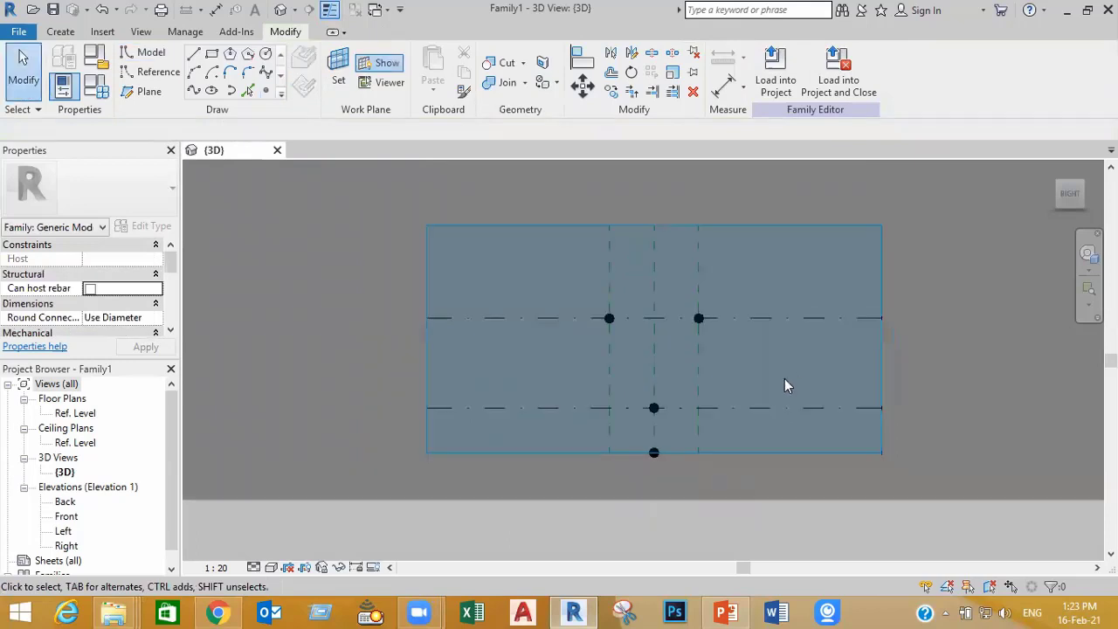
scroll(784, 386, "up", 1)
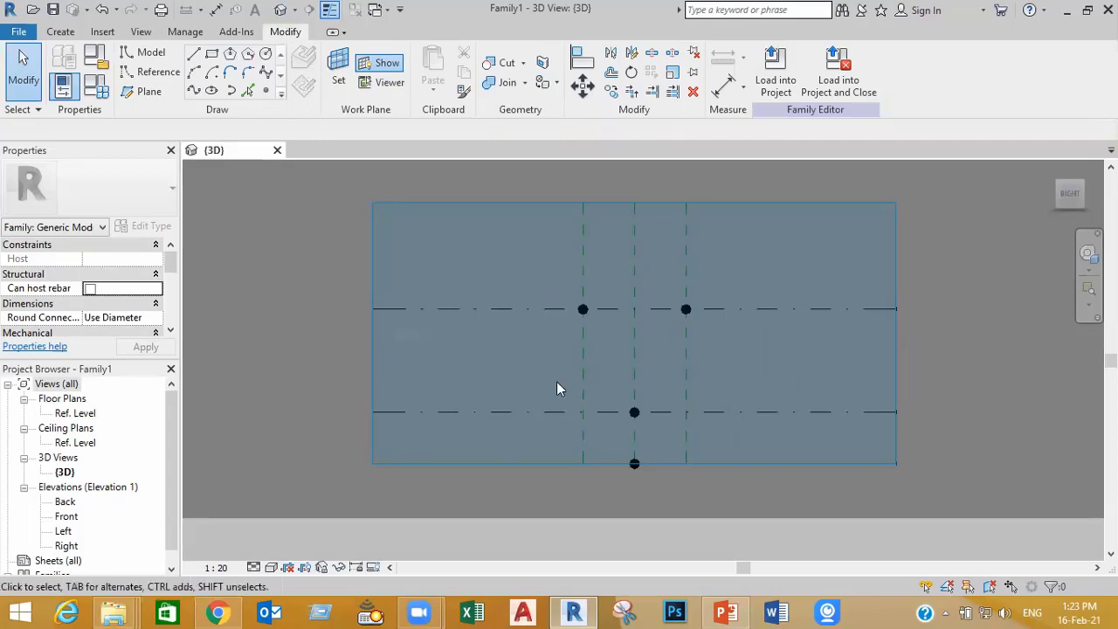
mouse_move(526, 374)
middle_mouse_down("shift")
mouse_move(589, 427)
mouse_move(655, 457)
mouse_move(655, 472)
mouse_move(621, 467)
middle_mouse_up("shift")
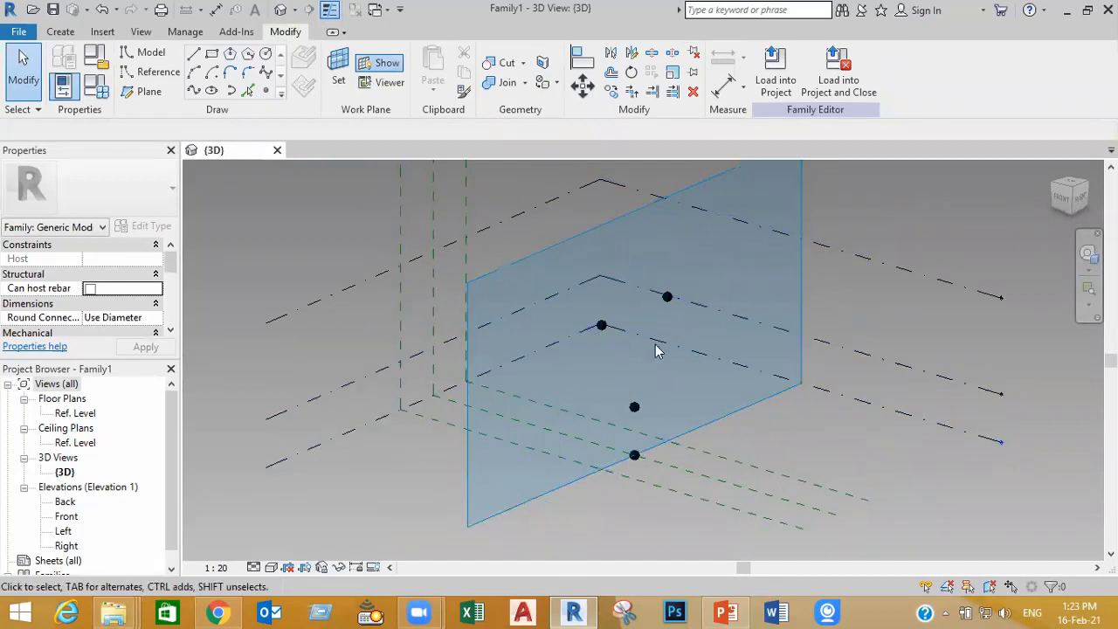
scroll(699, 419, "up", 2)
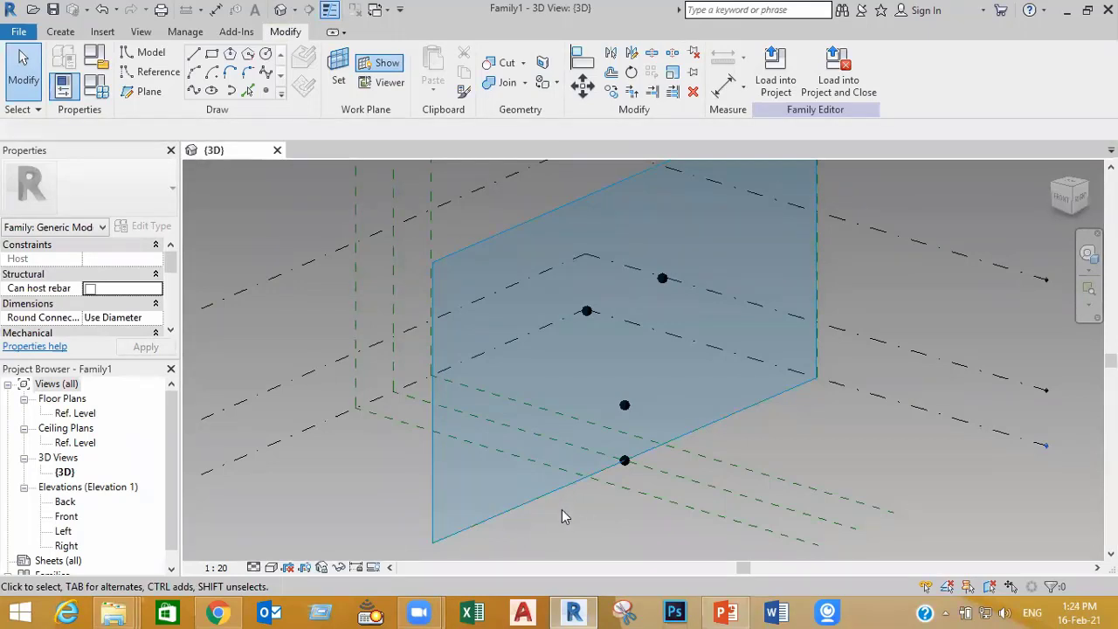
left_click_drag(524, 527, 736, 236)
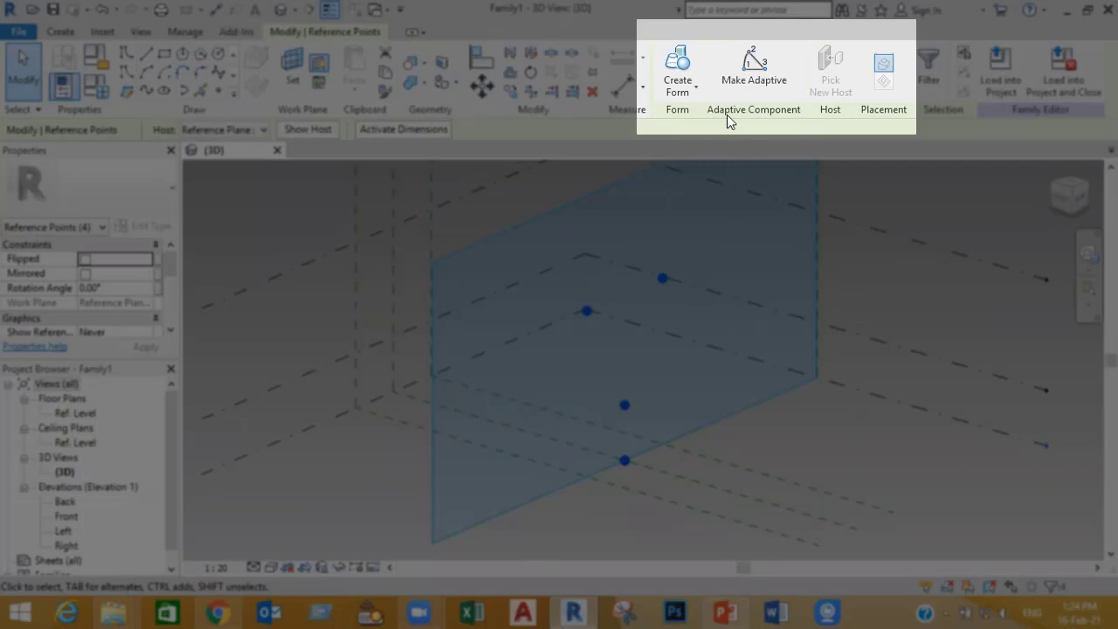
Step: Make the four selected reference points adaptive, then deselect and orbit to inspect them
left_click(753, 67)
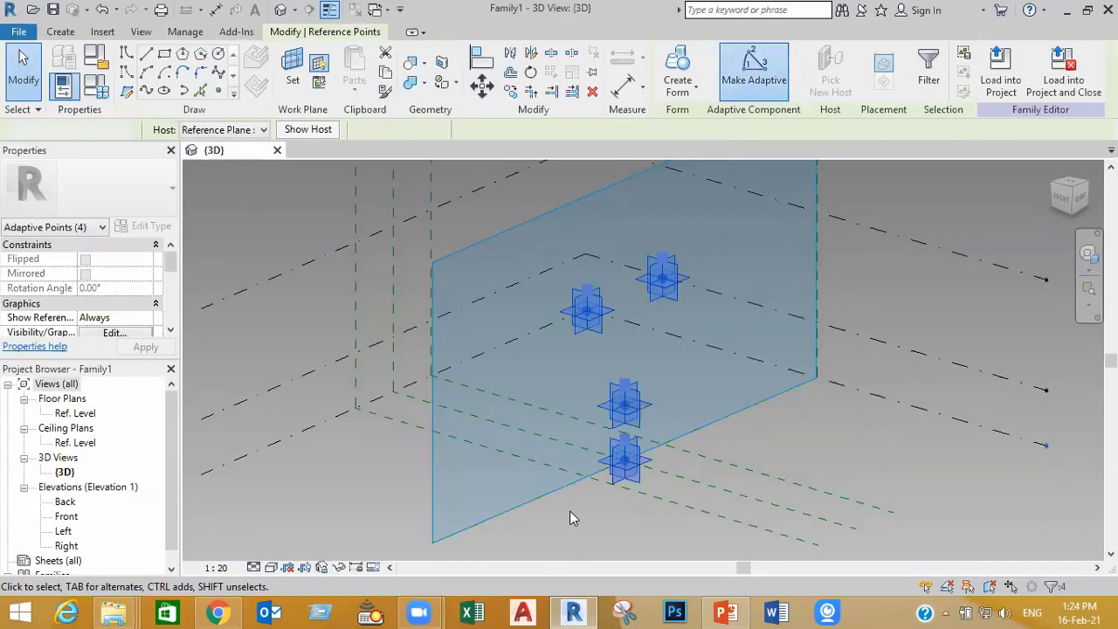
left_click(570, 517)
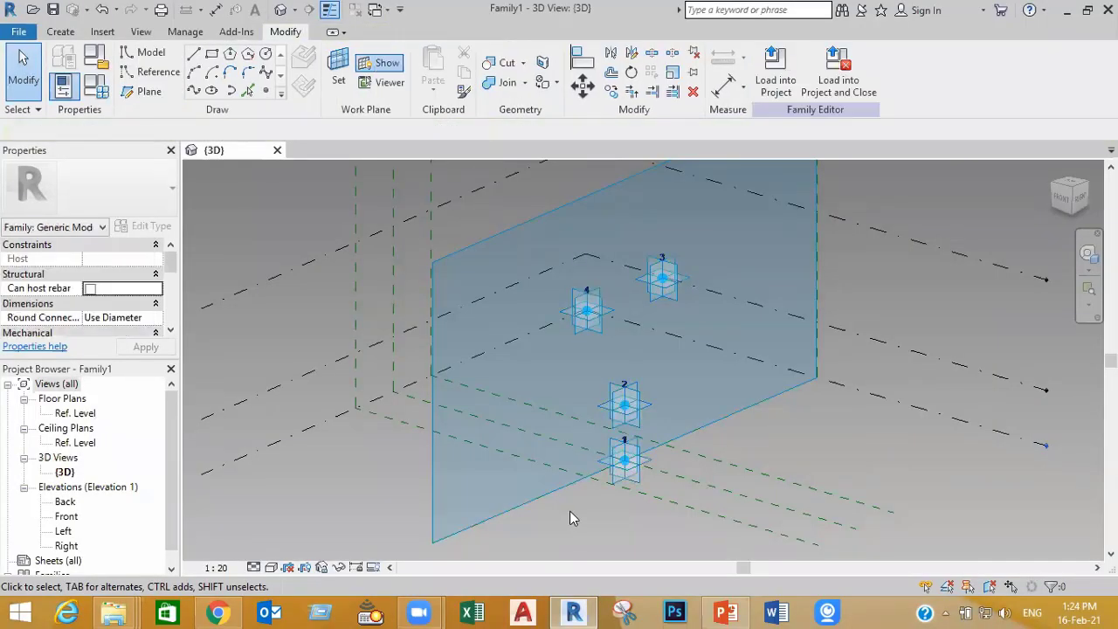
middle_click_drag(582, 489, 590, 487, "shift")
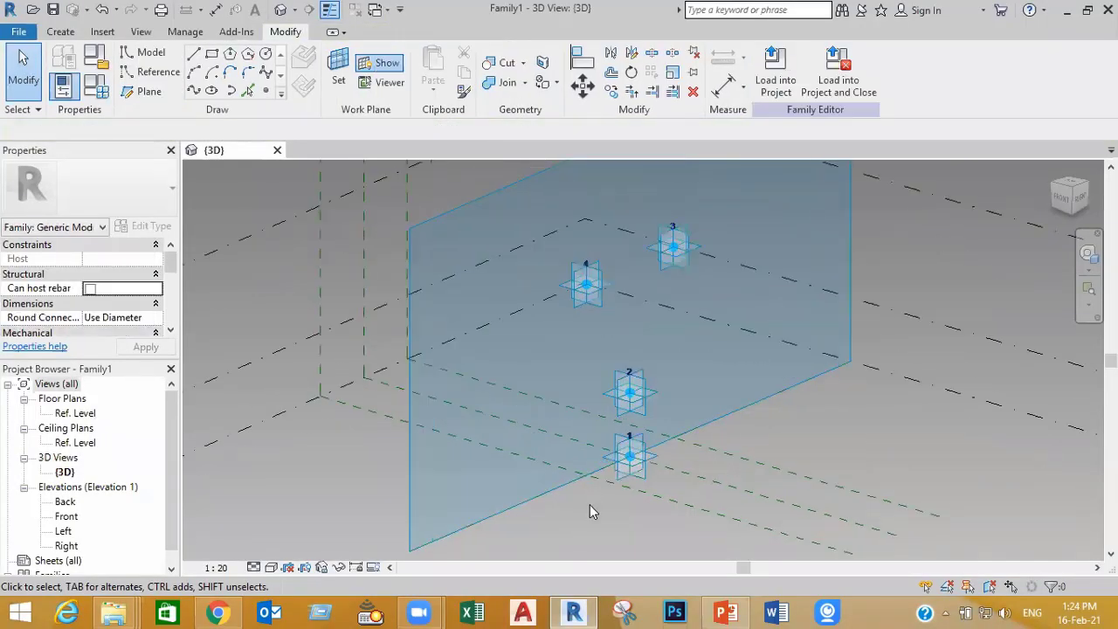
middle_click_drag(856, 429, 812, 437, "shift")
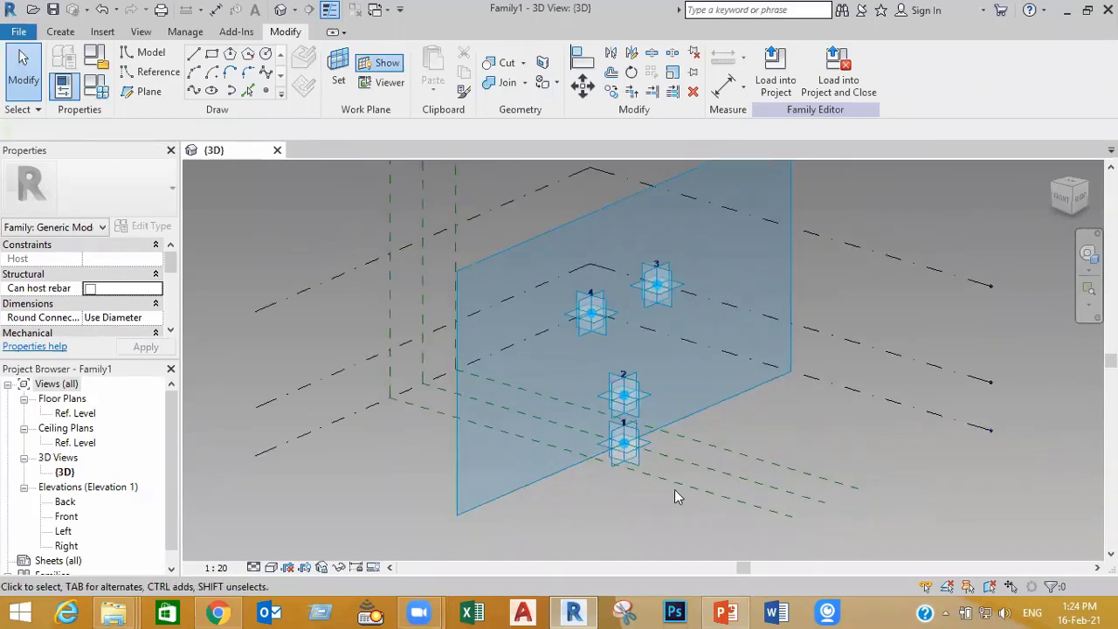
left_click(727, 611)
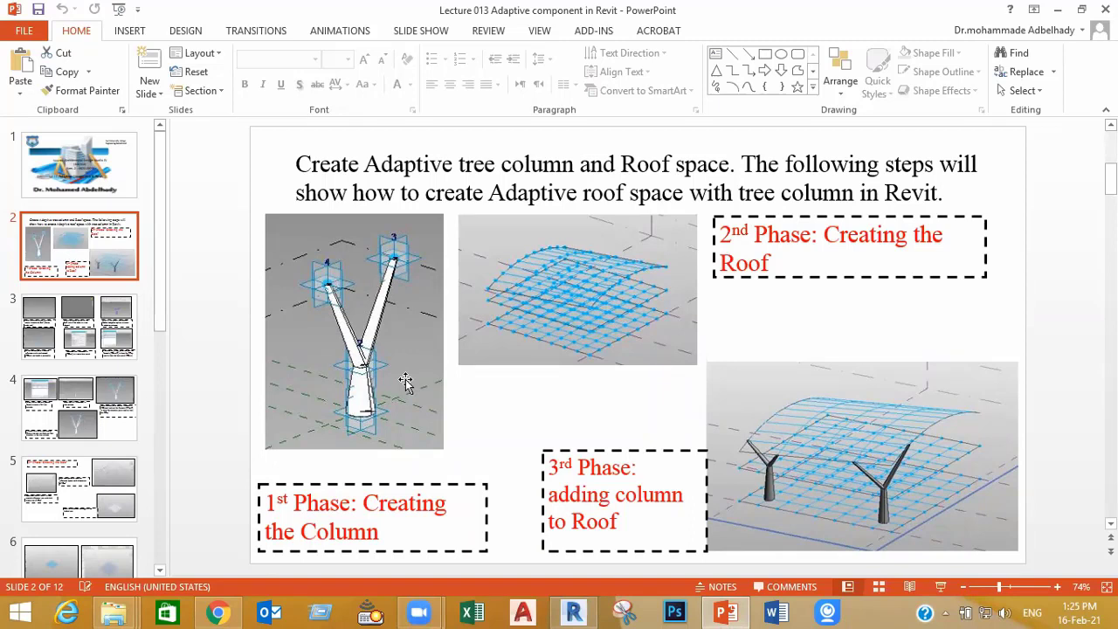
left_click(574, 611)
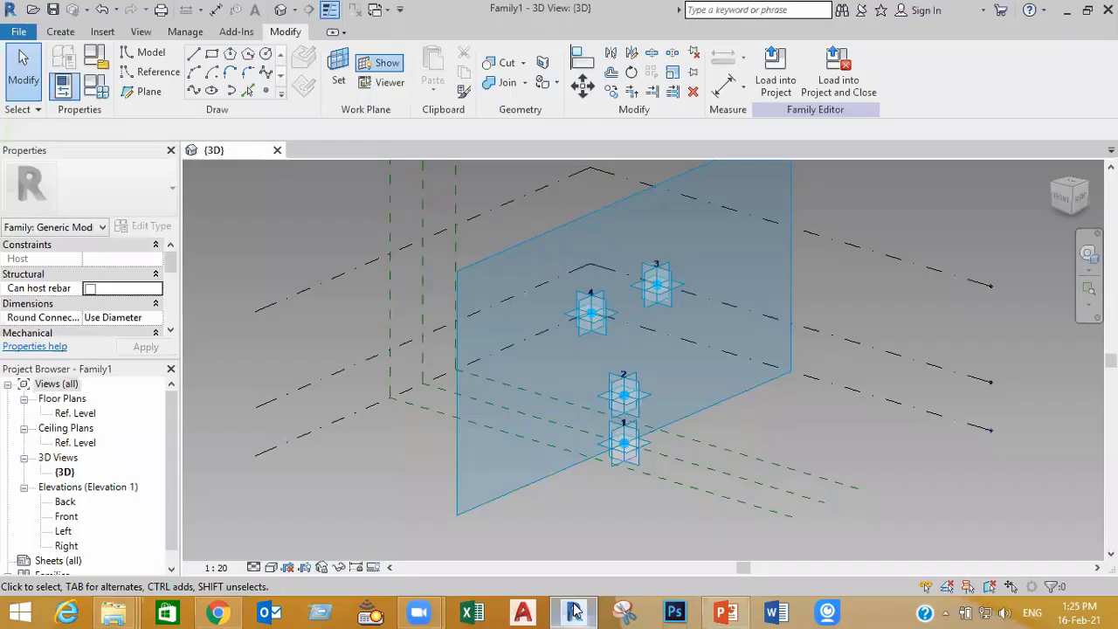
scroll(595, 496, "up", 1)
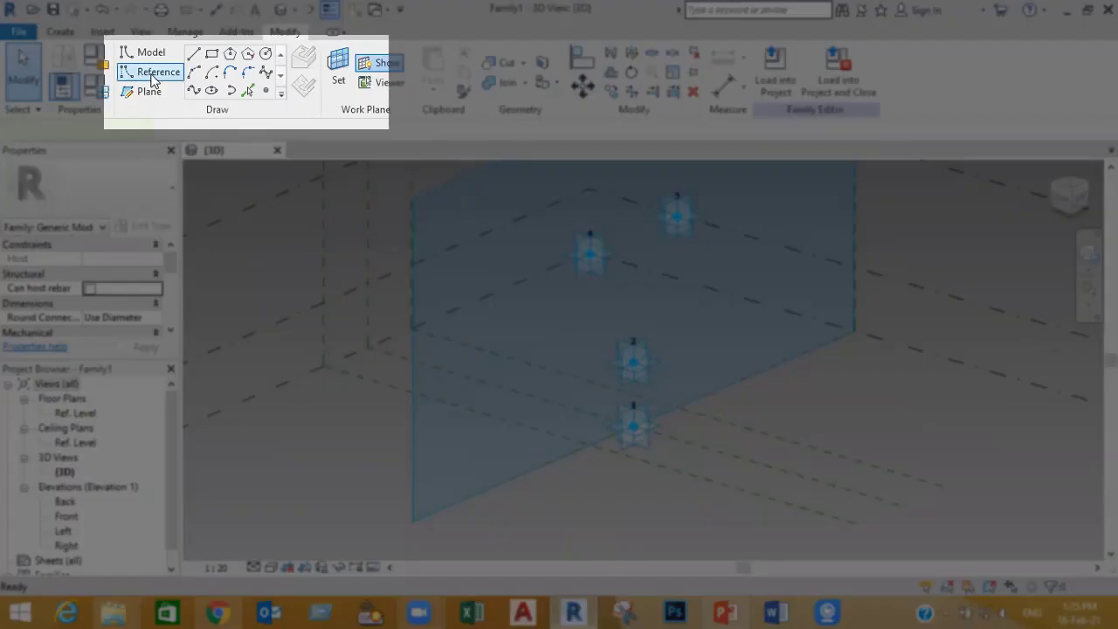
left_click(152, 79)
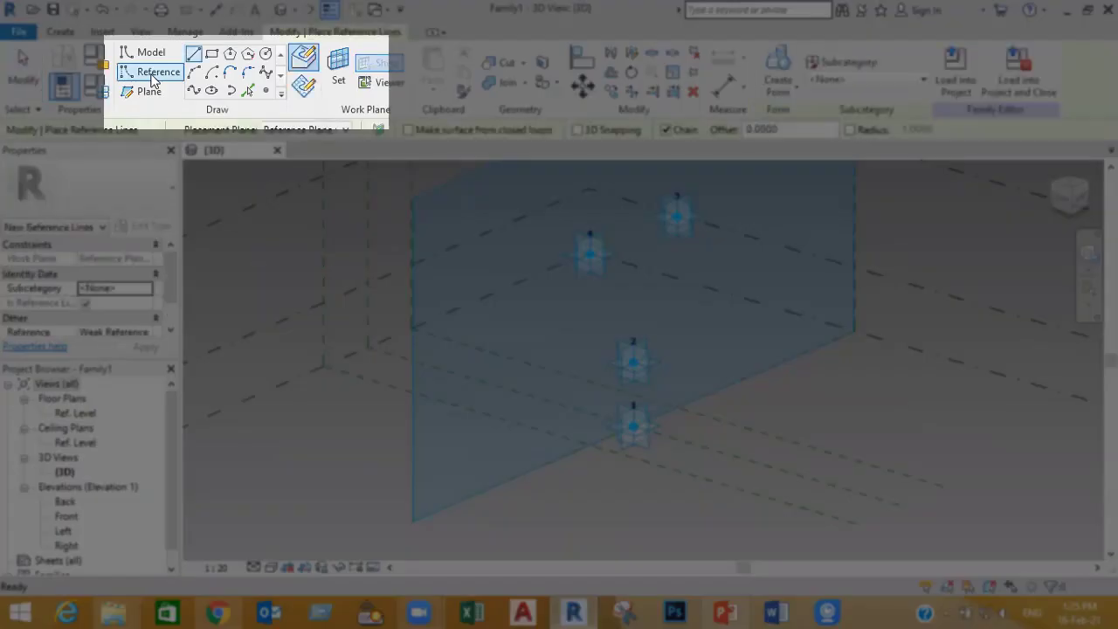
left_click(270, 54)
left_click(507, 432)
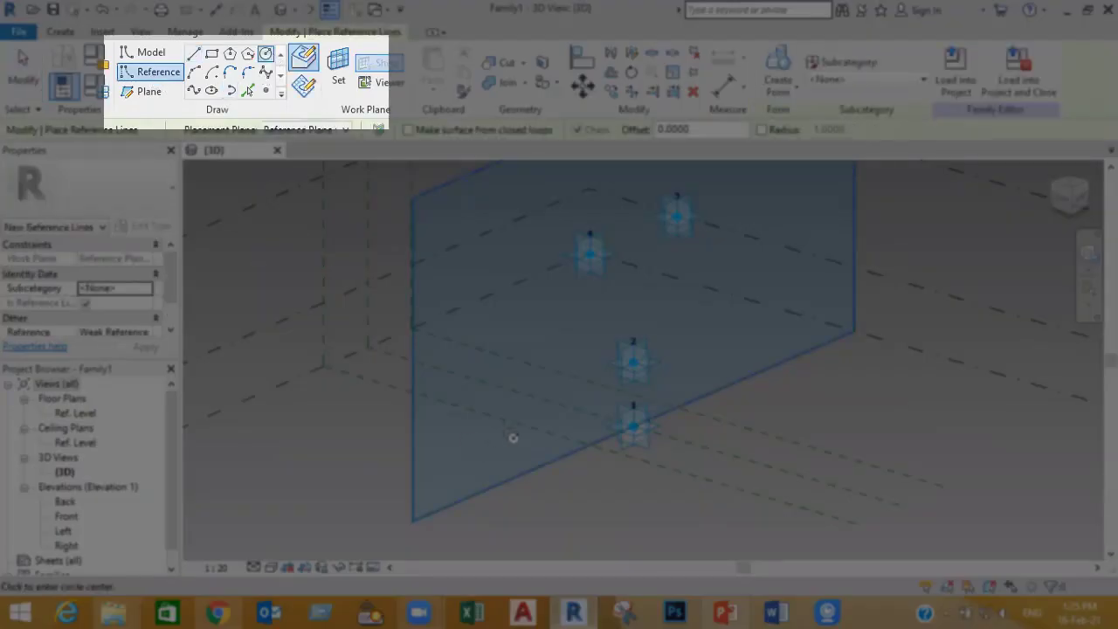
left_click(544, 468)
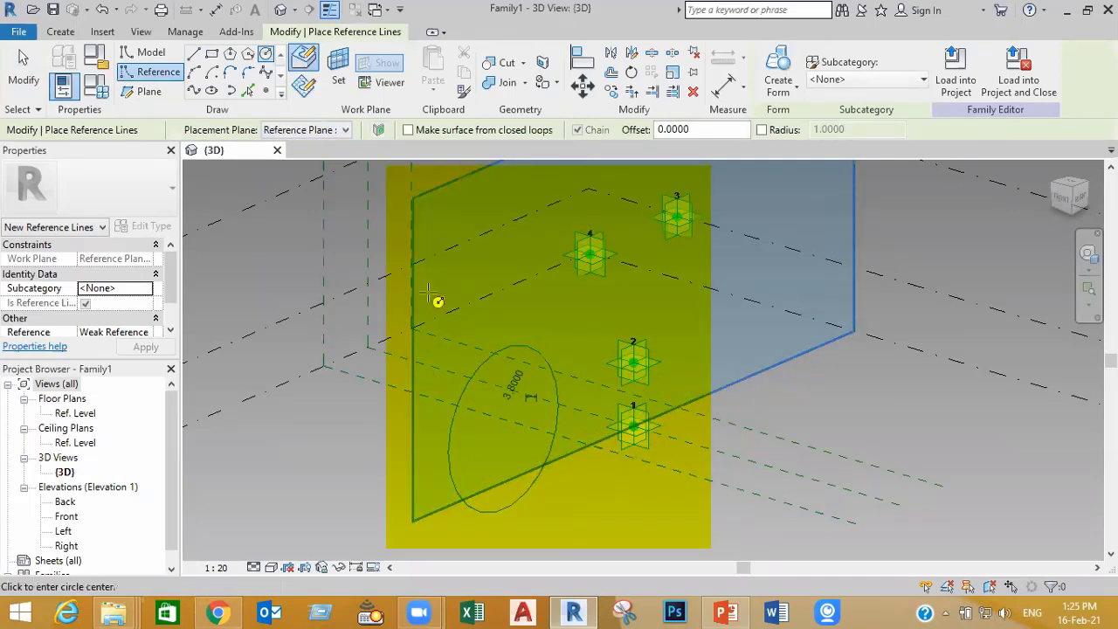
left_click(523, 266)
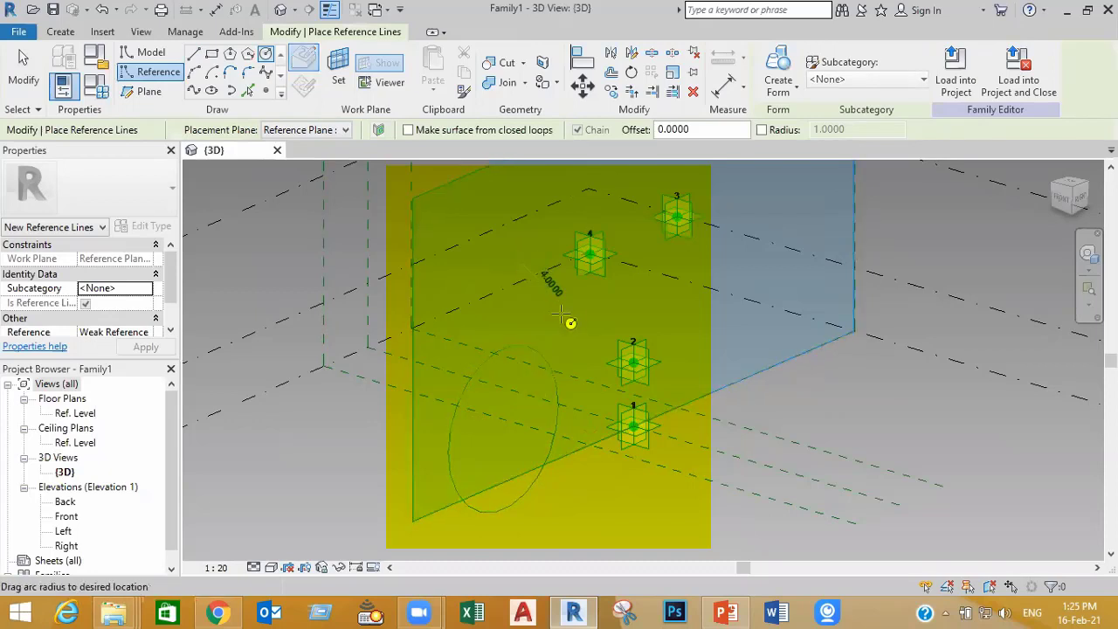
left_click(575, 310)
left_click(644, 305)
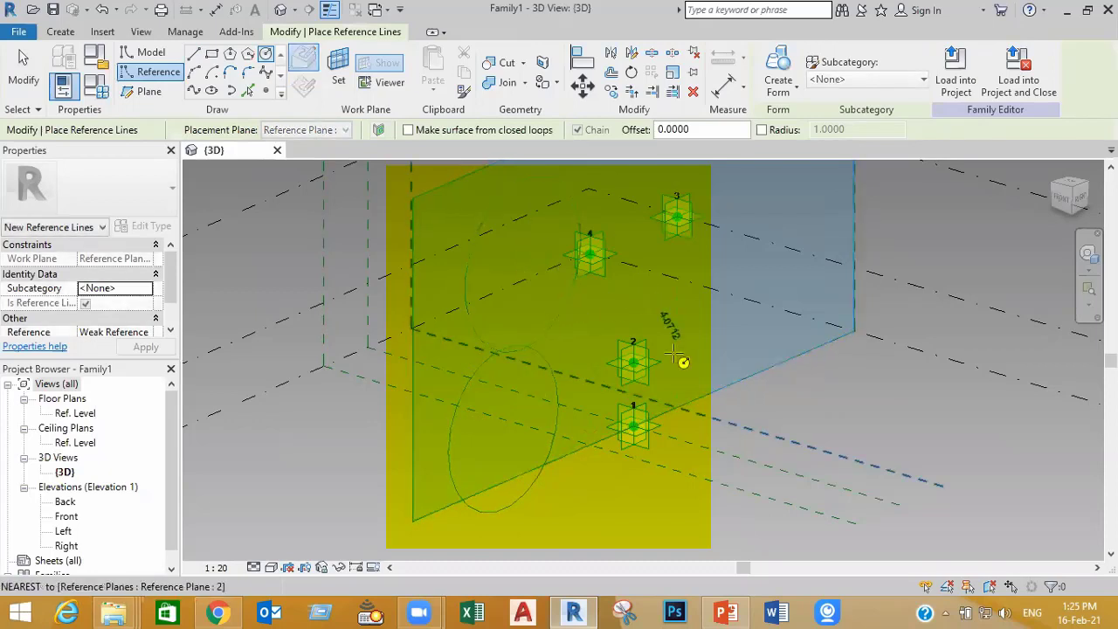
left_click(678, 352)
key("Escape")
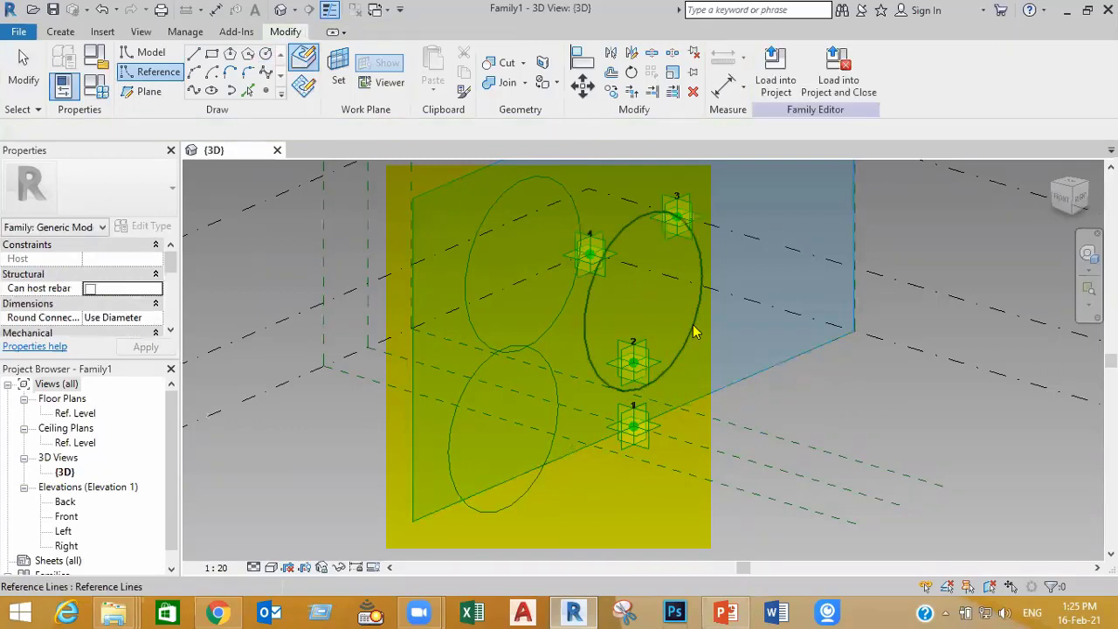
left_click(693, 324)
key("Delete")
left_click(547, 360)
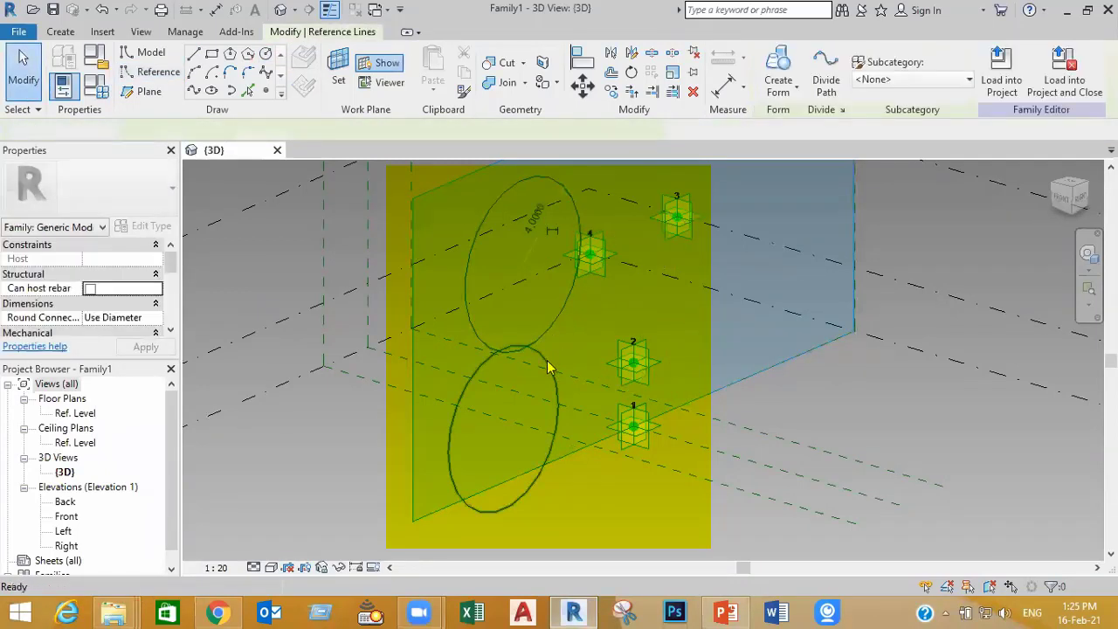
key("Delete")
key("Delete")
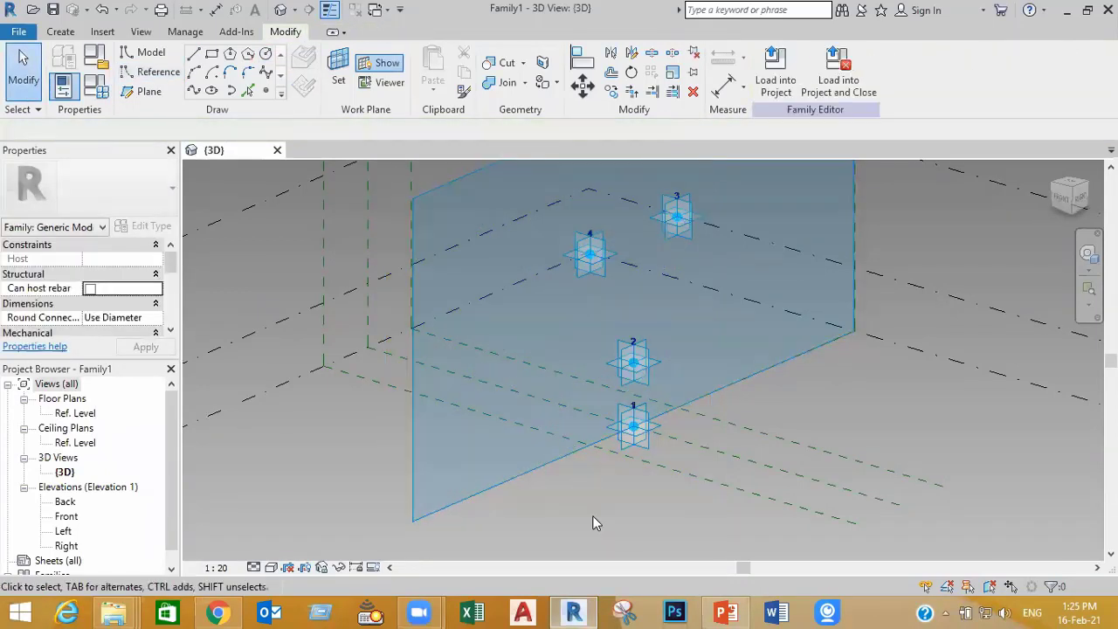
Step: Draw a radius 4.2 reference circle centred on adaptive point 1 on its horizontal work plane
left_click(153, 71)
left_click(264, 55)
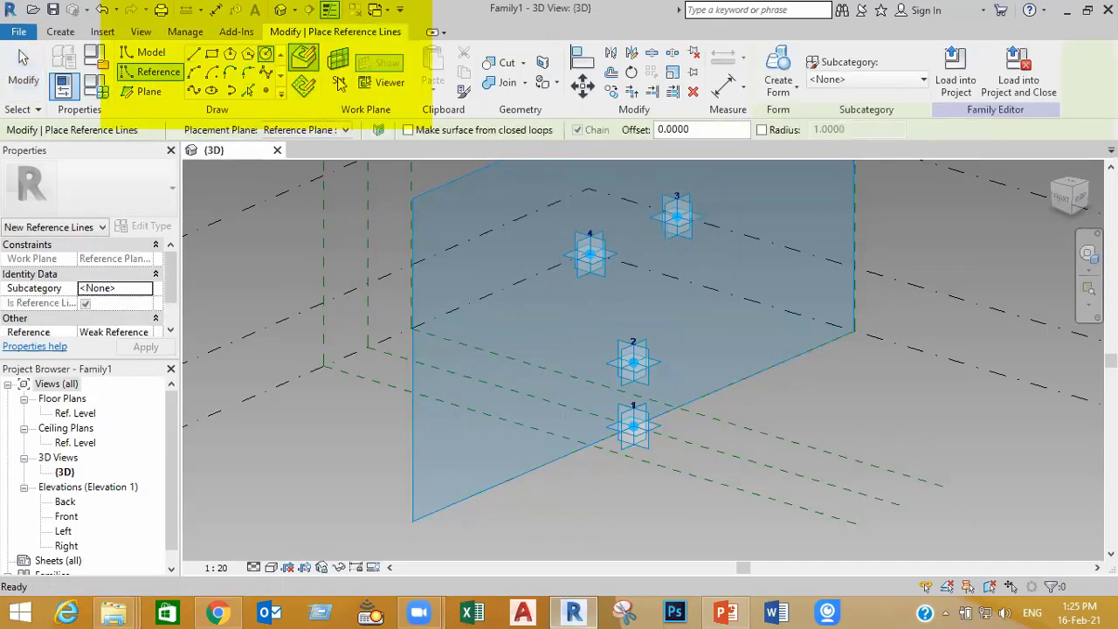
left_click(339, 70)
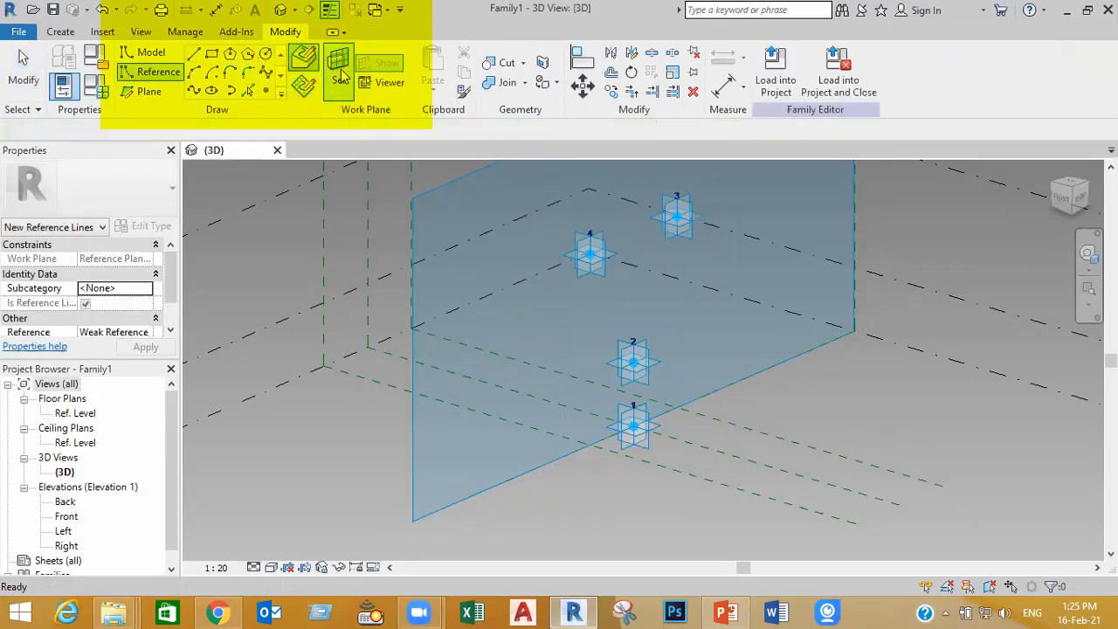
left_click(657, 428)
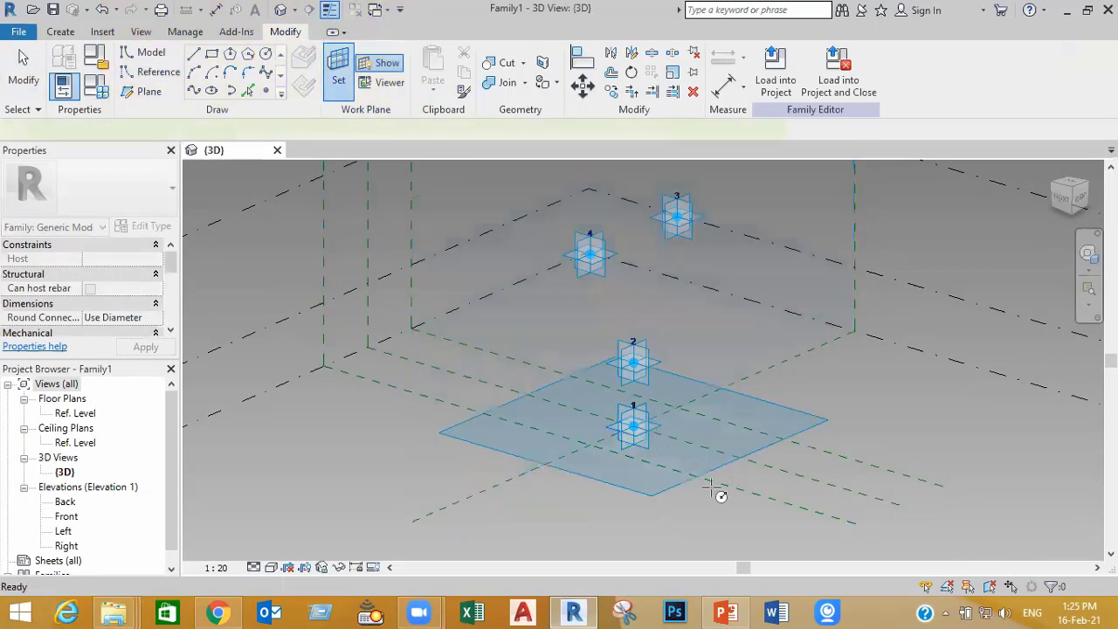
left_click(634, 428)
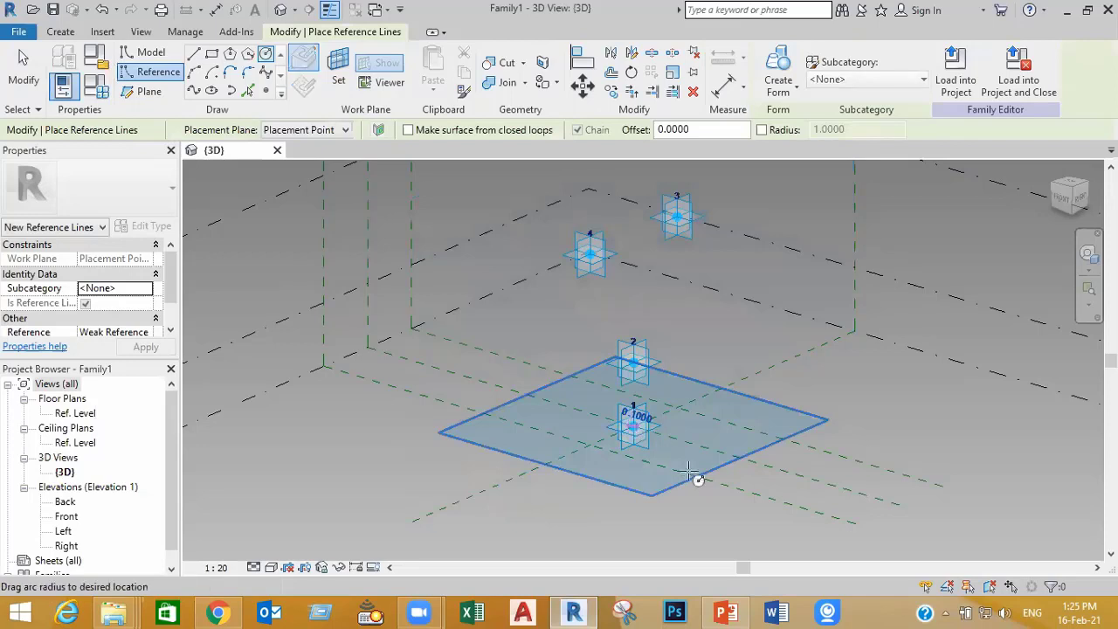
left_click(672, 463)
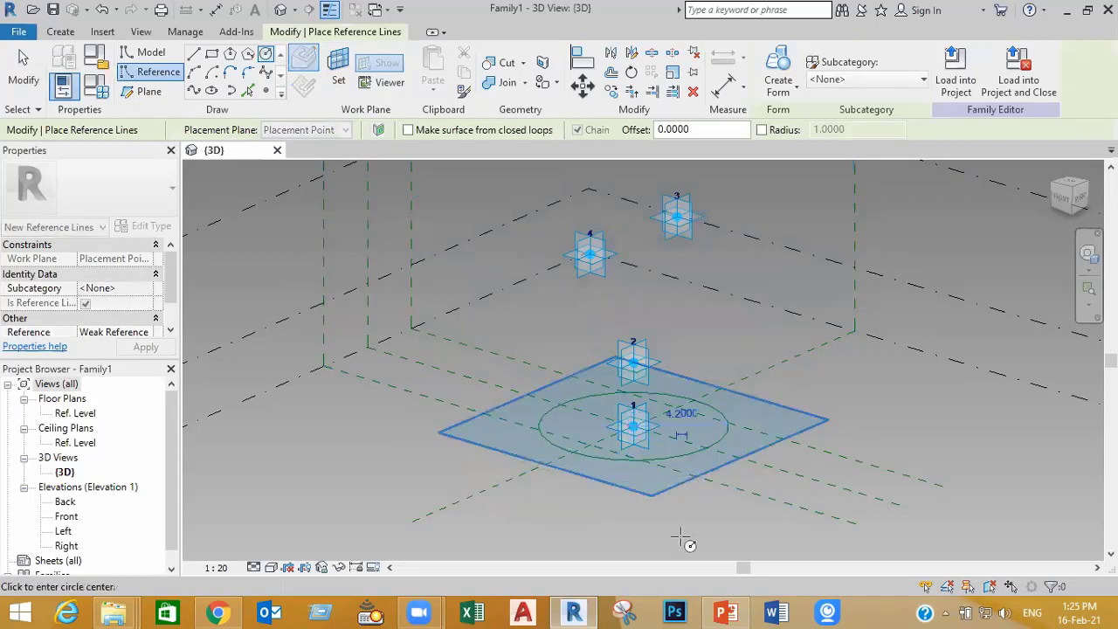
key("Escape")
key("Escape")
scroll(684, 511, "up", 2)
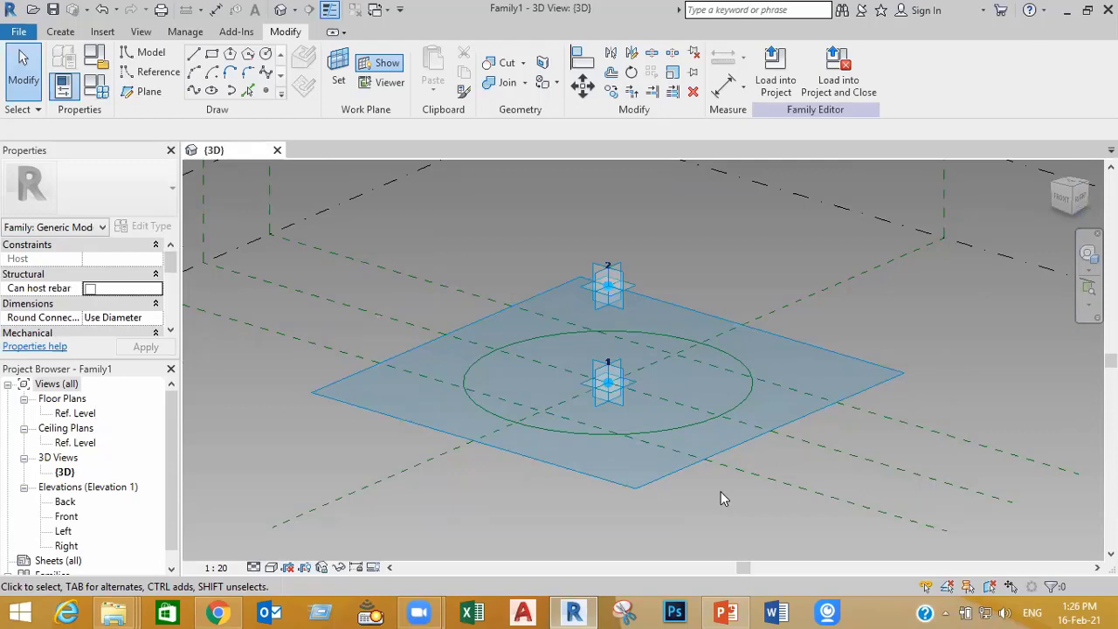
Step: Make the base circle's radius dimension permanent and label it with new type parameter R Base
left_click(699, 422)
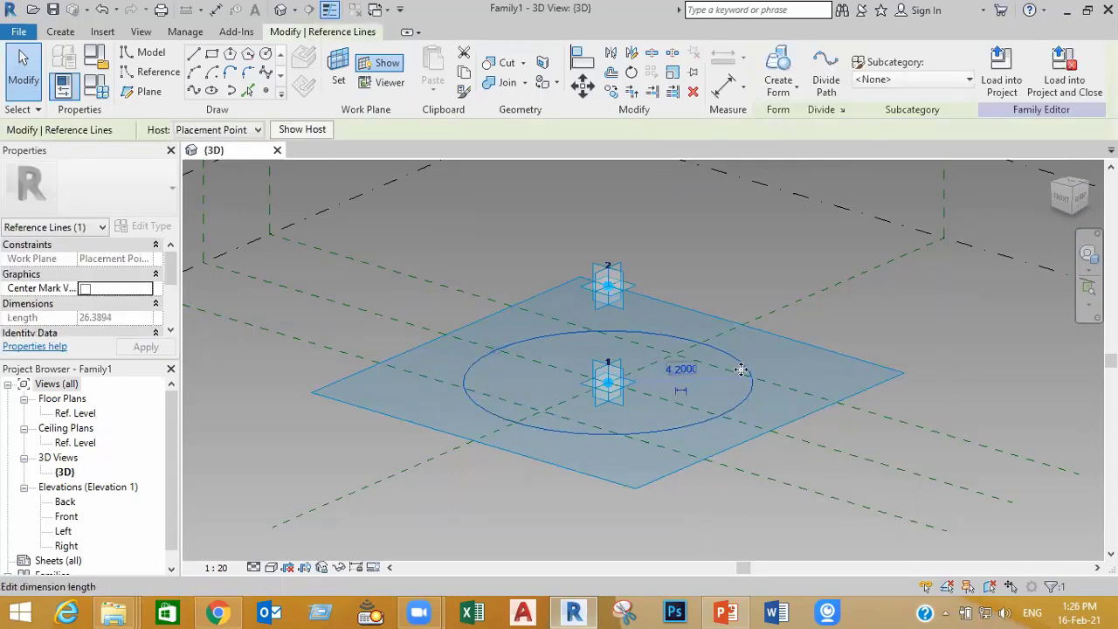
left_click(681, 391)
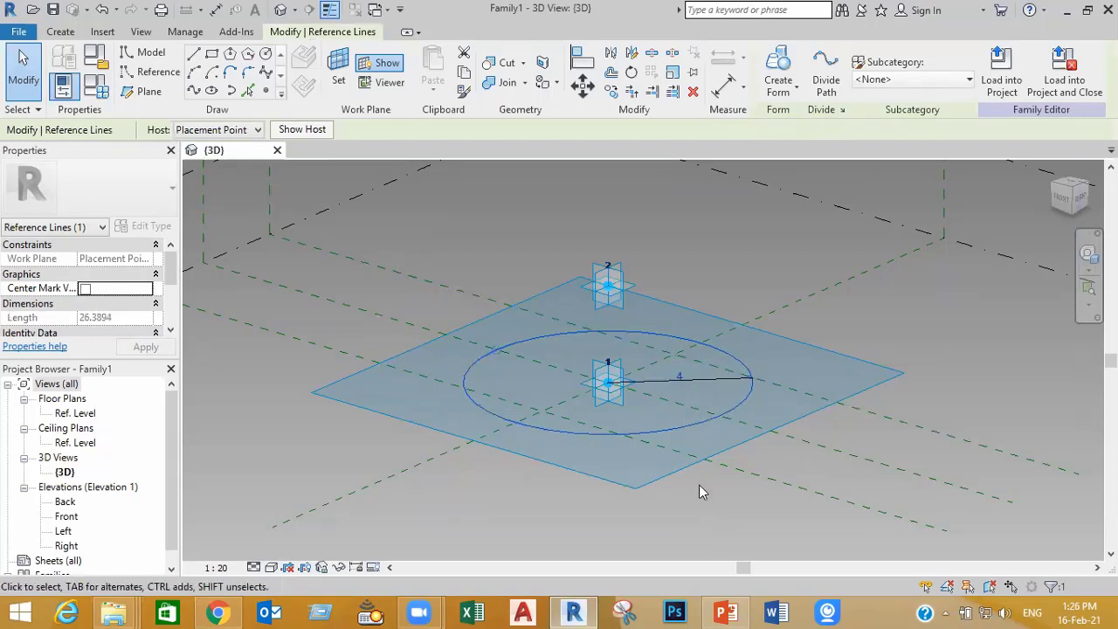
left_click(696, 379)
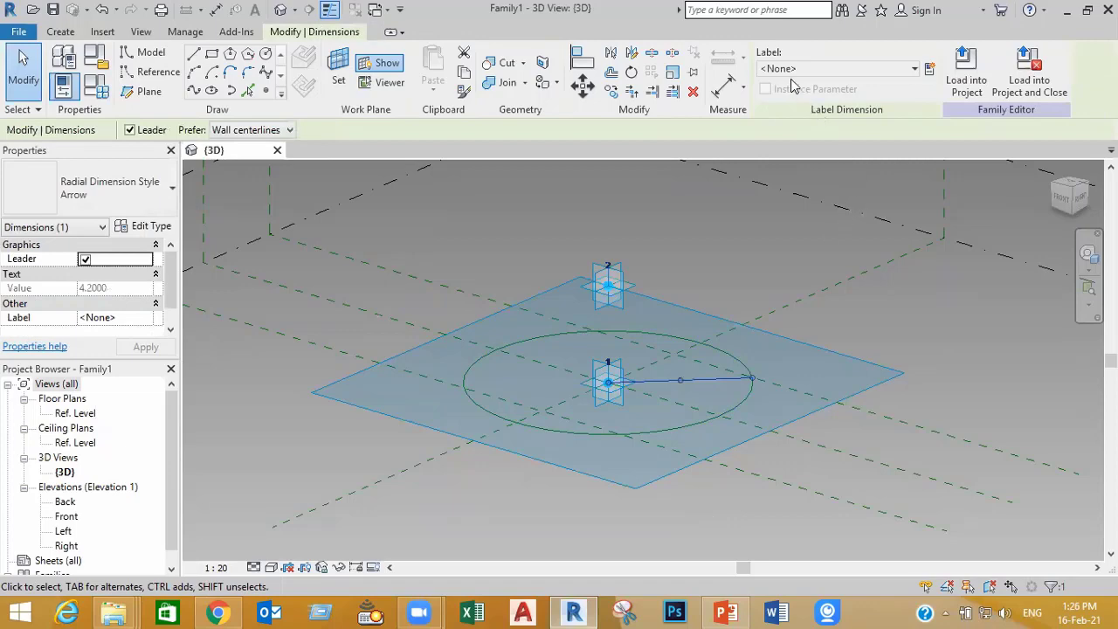
left_click(929, 69)
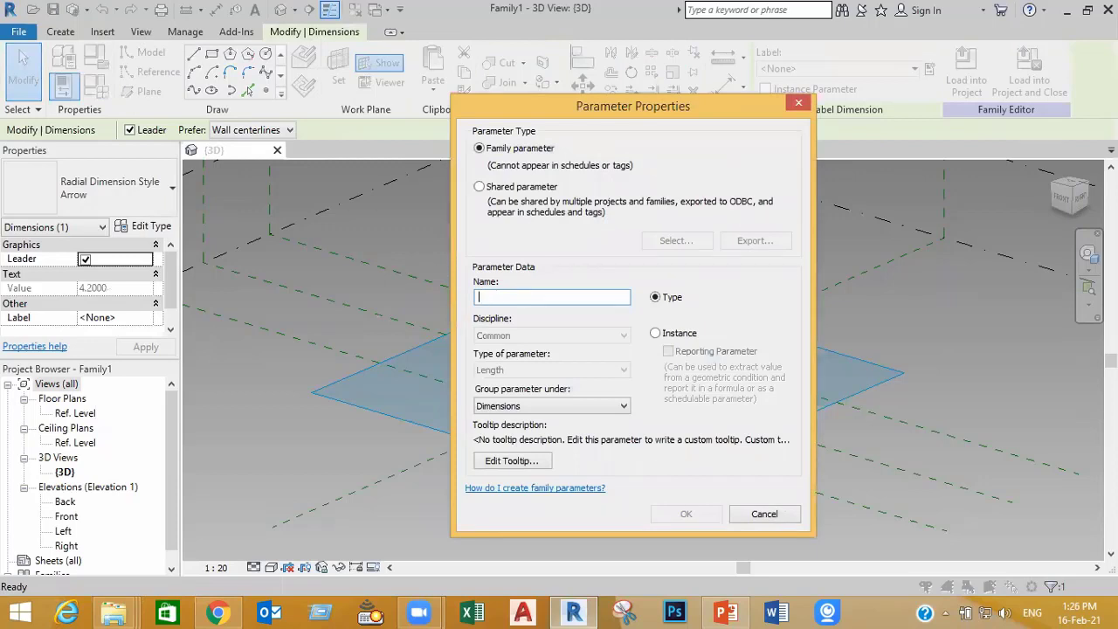
type("R Base")
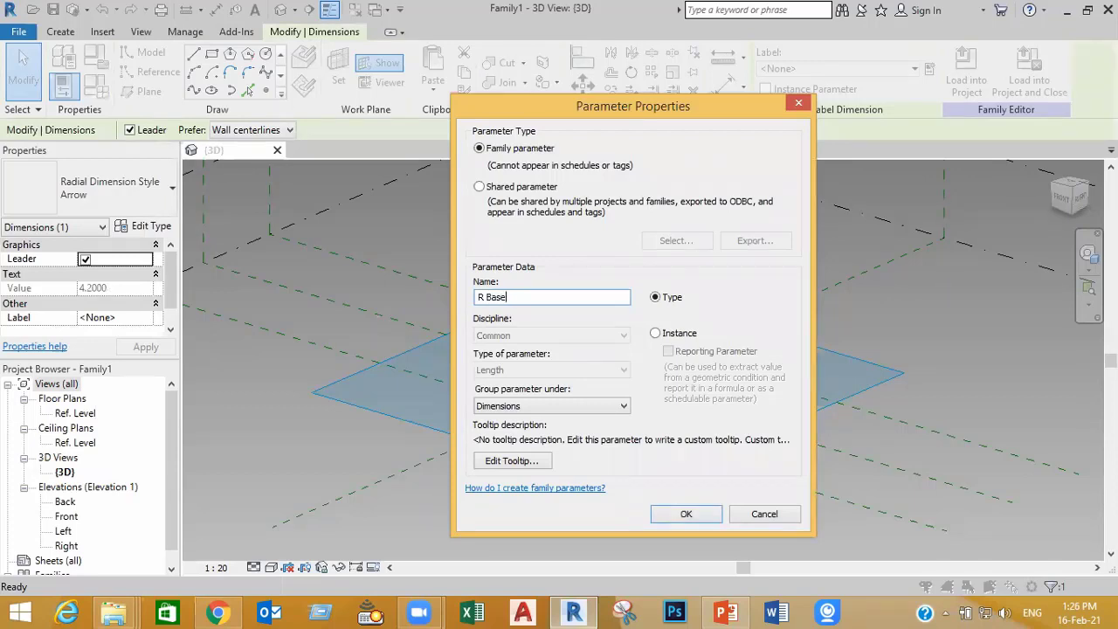
left_click(680, 515)
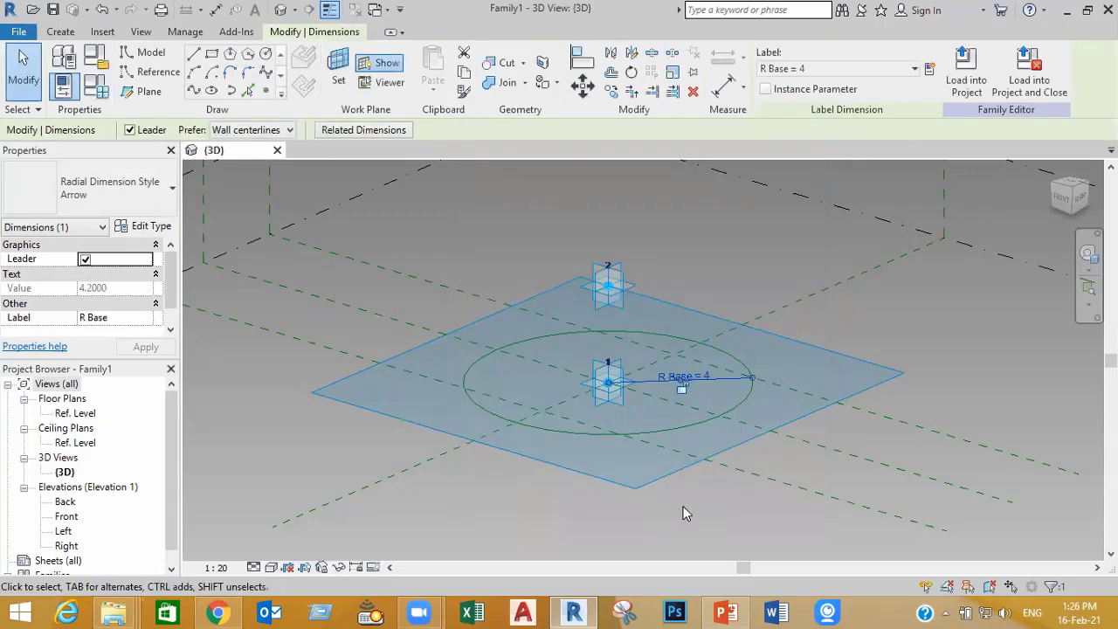
left_click(684, 515)
left_click(695, 387)
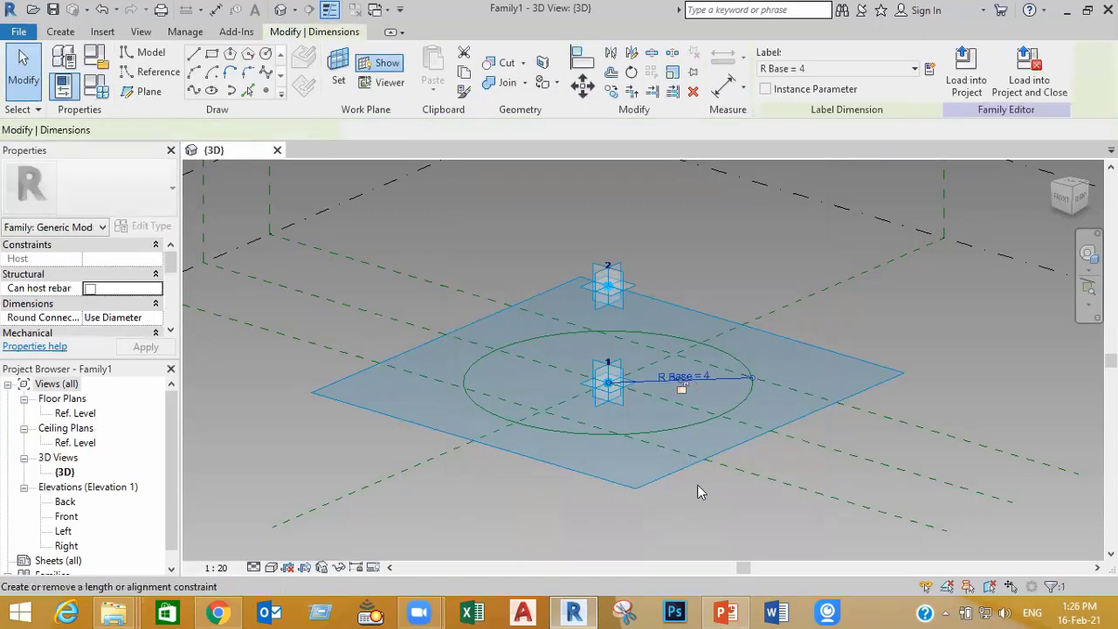
left_click(714, 512)
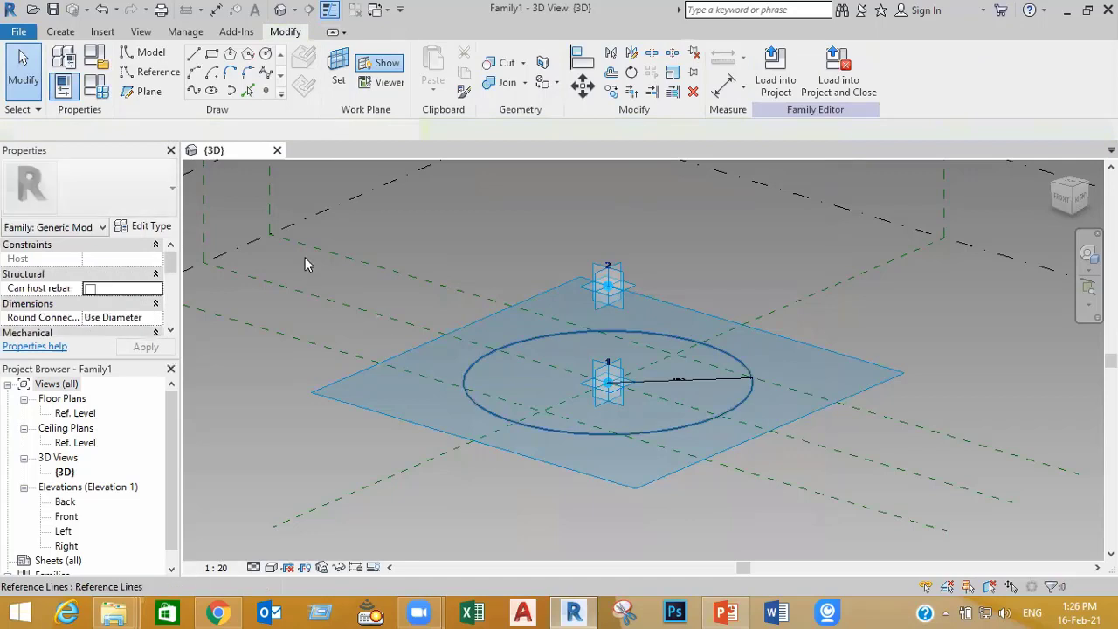
Step: Set R Base to 0.9 in Family Types and apply it
left_click(95, 87)
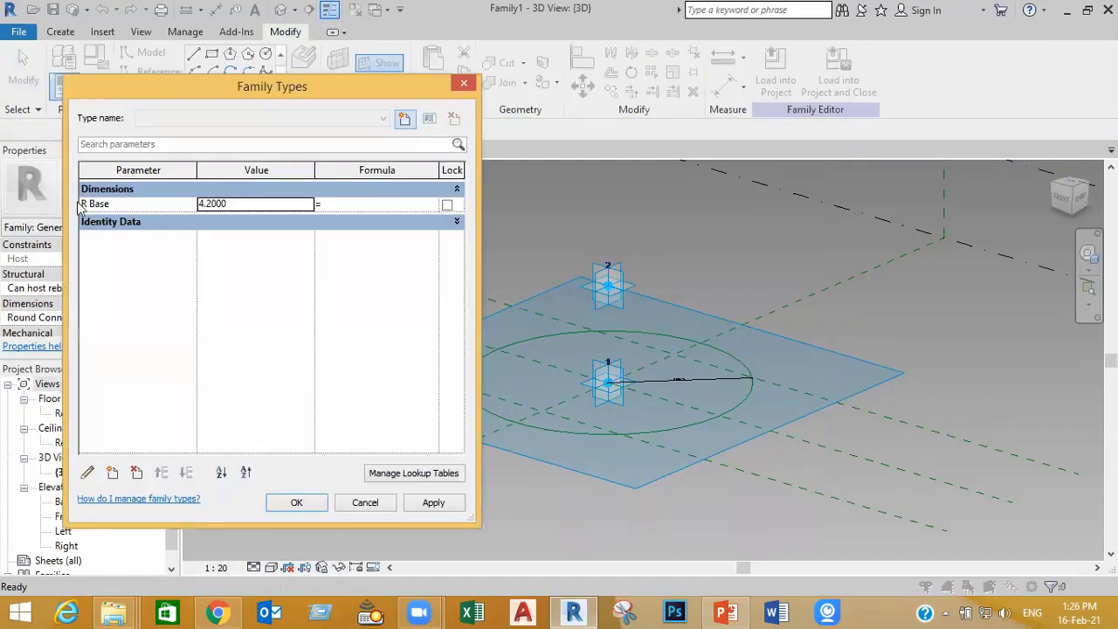
left_click(268, 204)
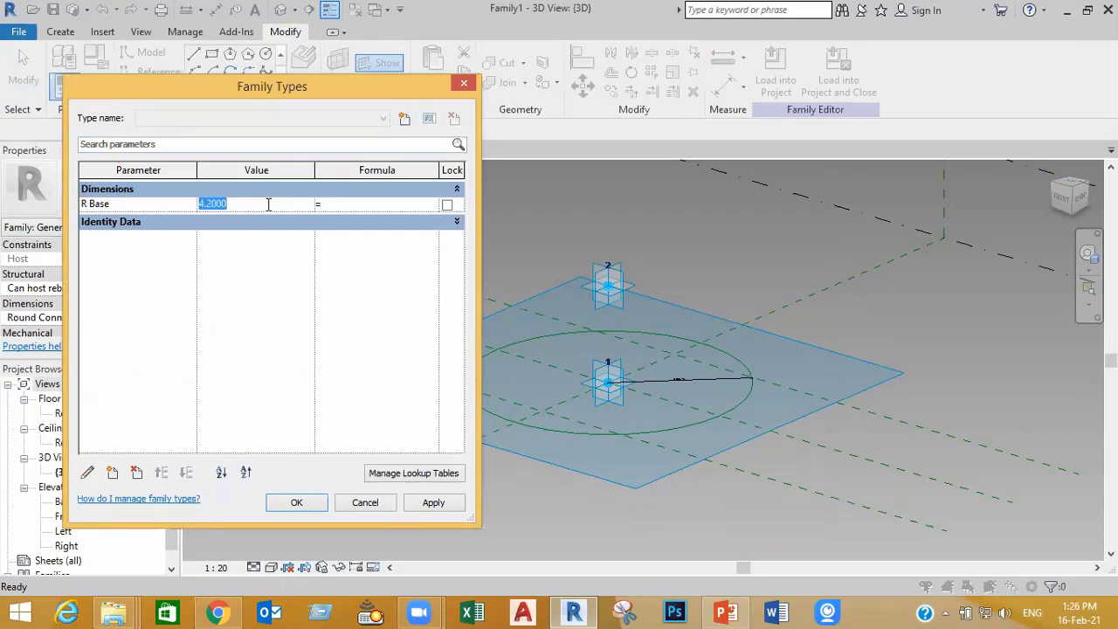
type(".9")
key("Tab")
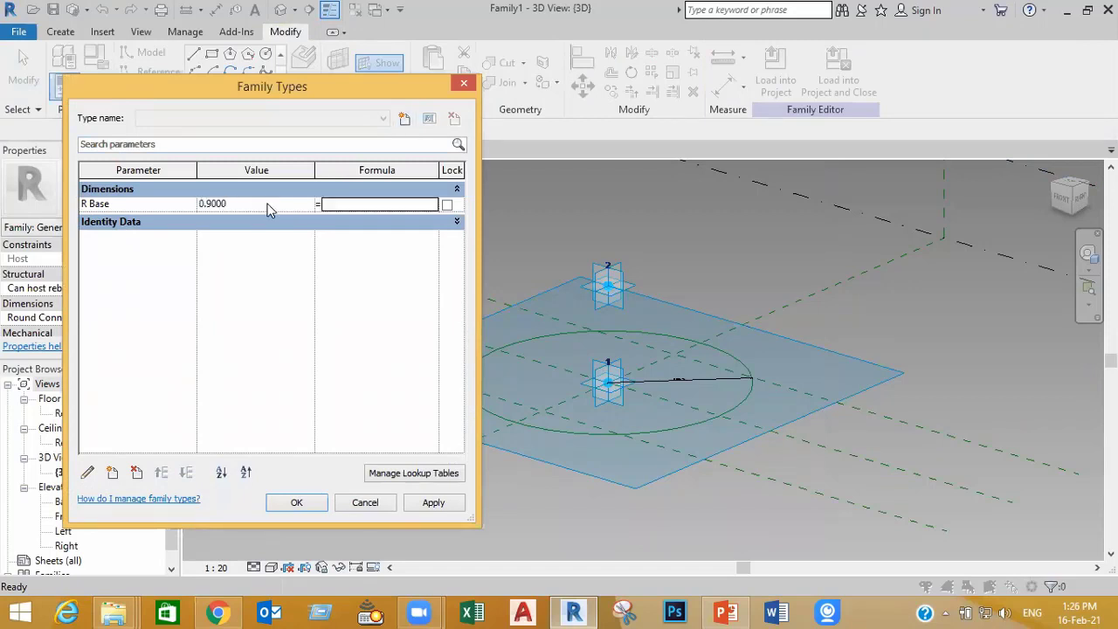
left_click(429, 502)
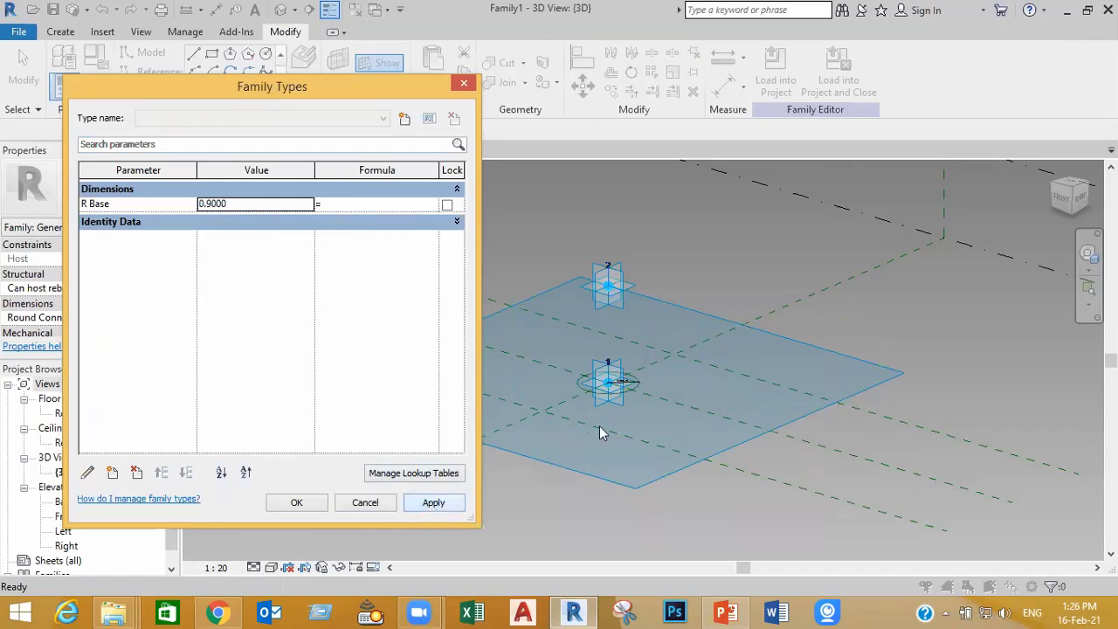
Step: Change R Base to 1, apply, and accept the Family Types values
double_click(248, 203)
type("1")
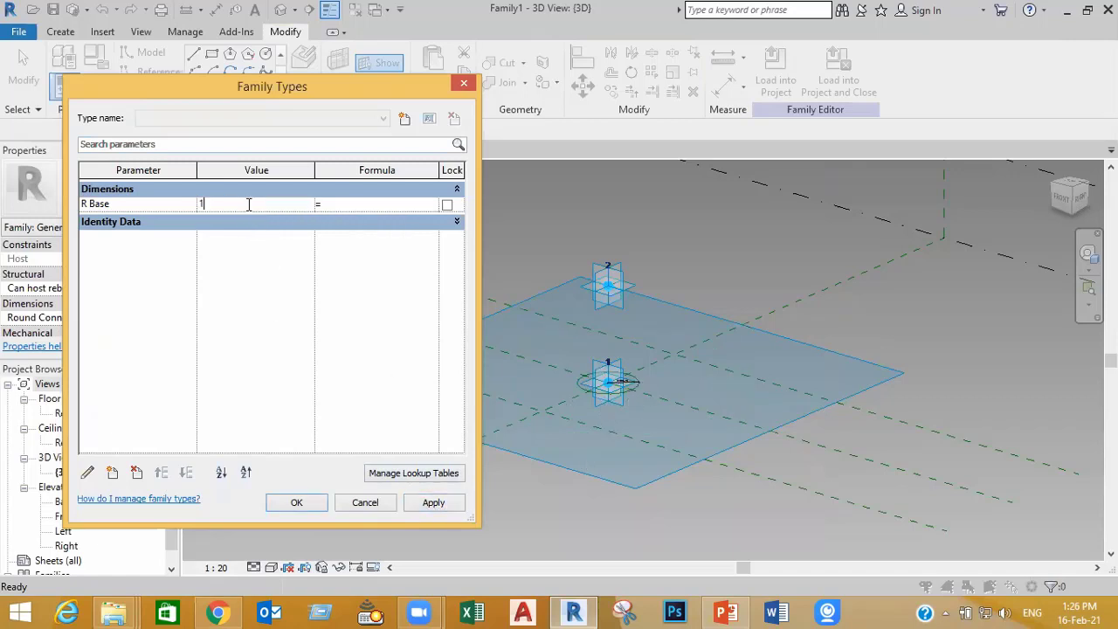
key("Tab")
left_click(426, 504)
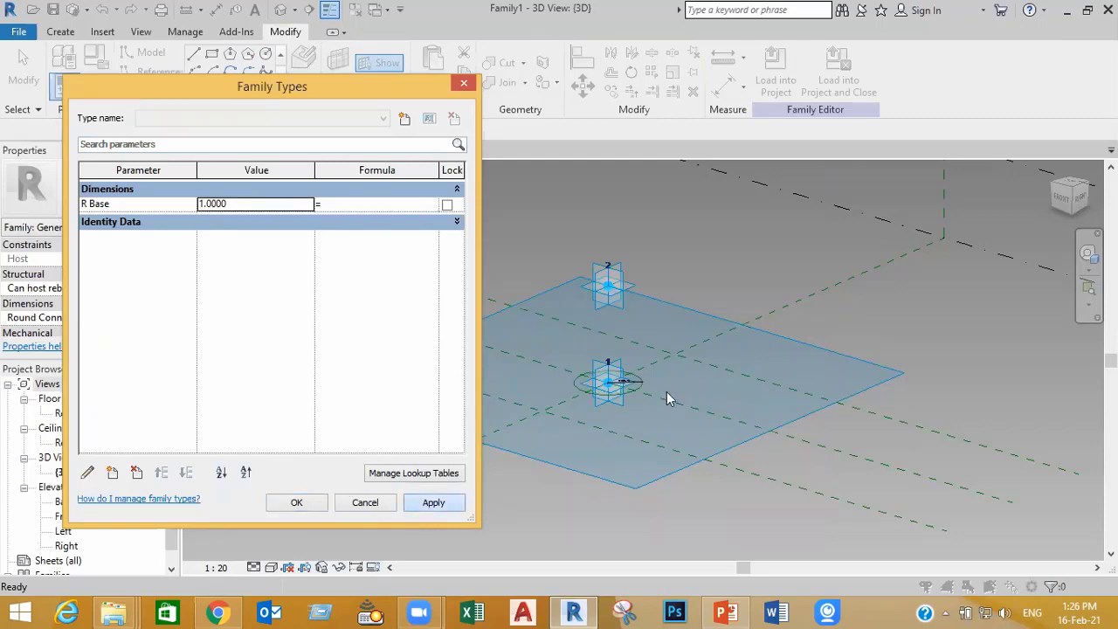
left_click(296, 502)
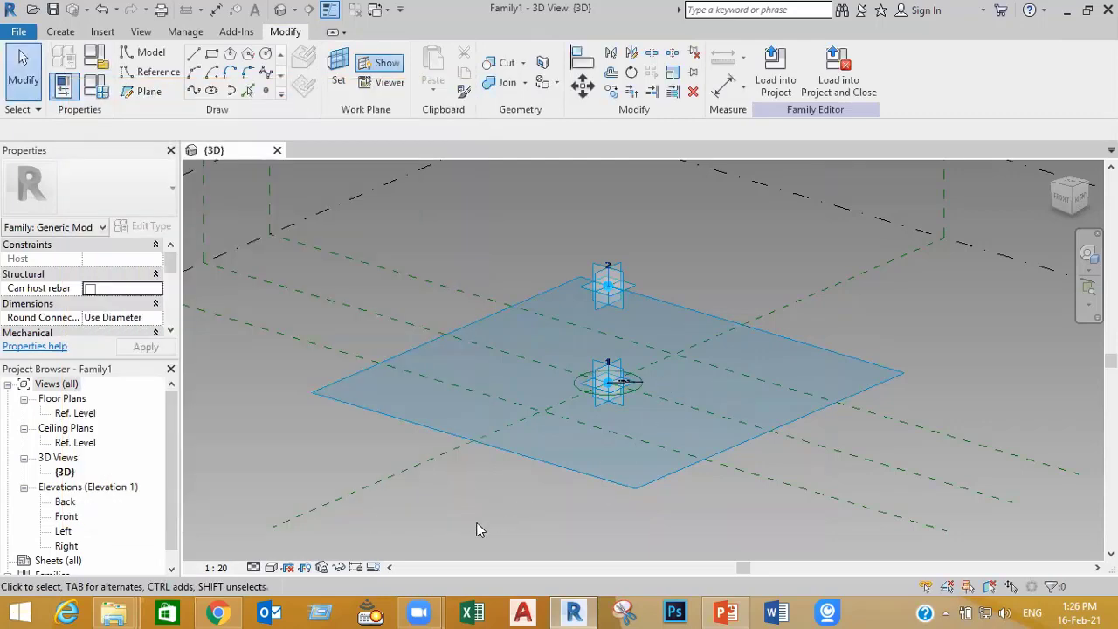
Step: Draw a radius 1.5 reference circle centred on placement point 2 on that point's plane
scroll(508, 399, "up", 3)
middle_click_drag(550, 408, 487, 449)
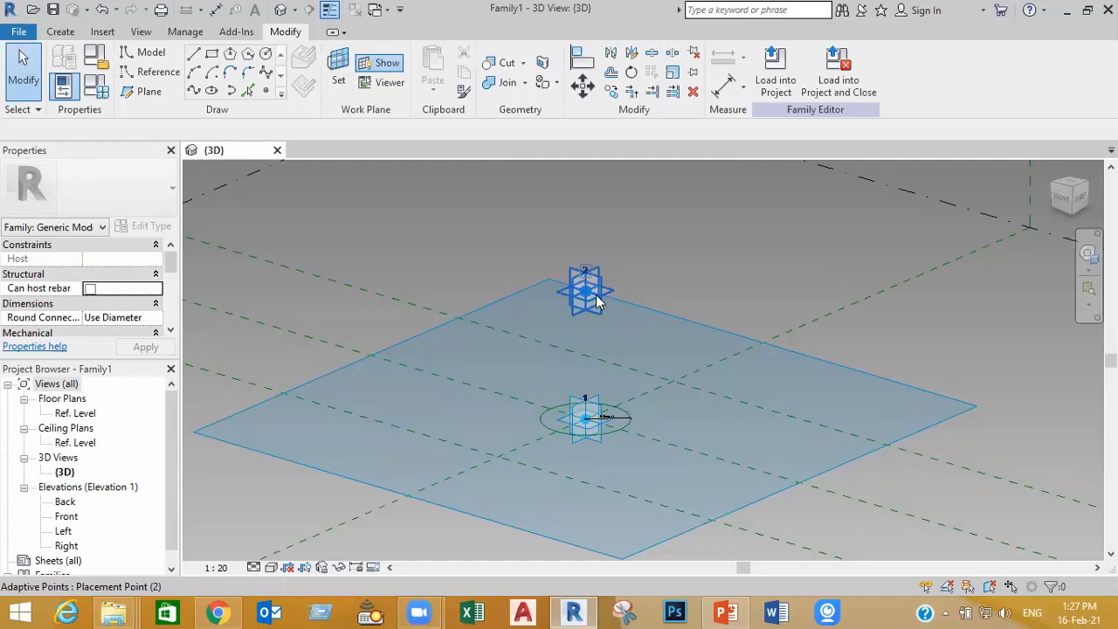
left_click(150, 73)
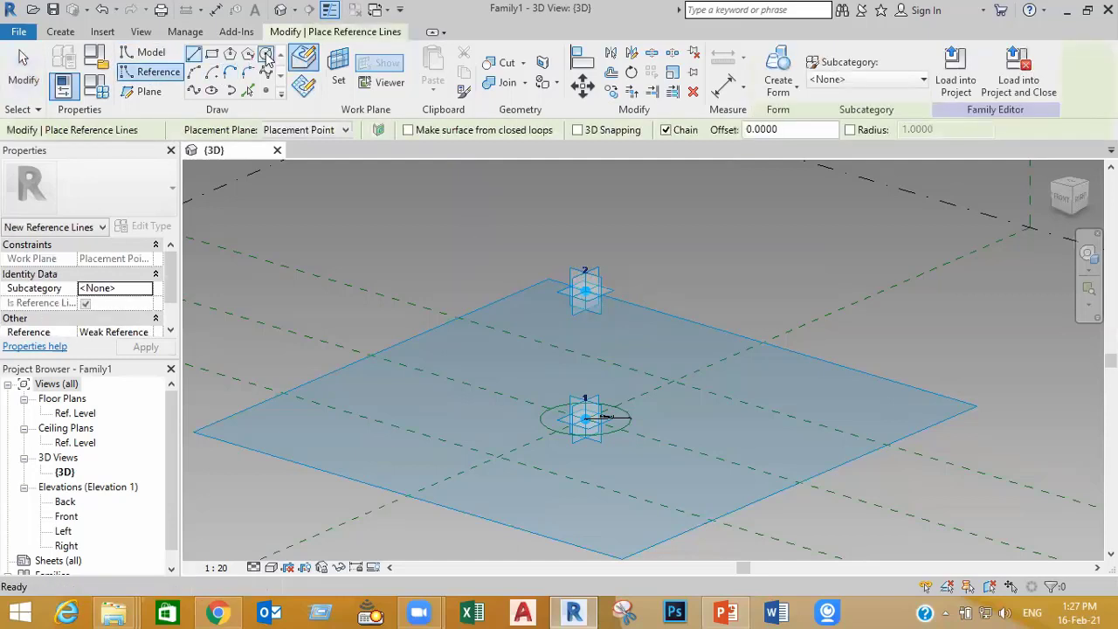
left_click(339, 72)
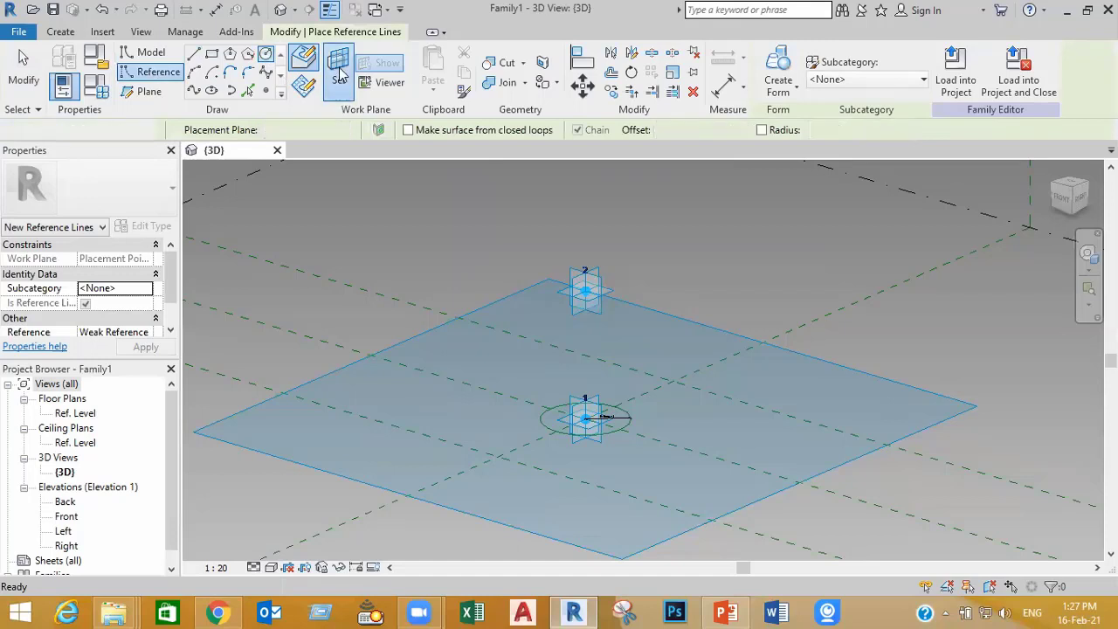
left_click(339, 73)
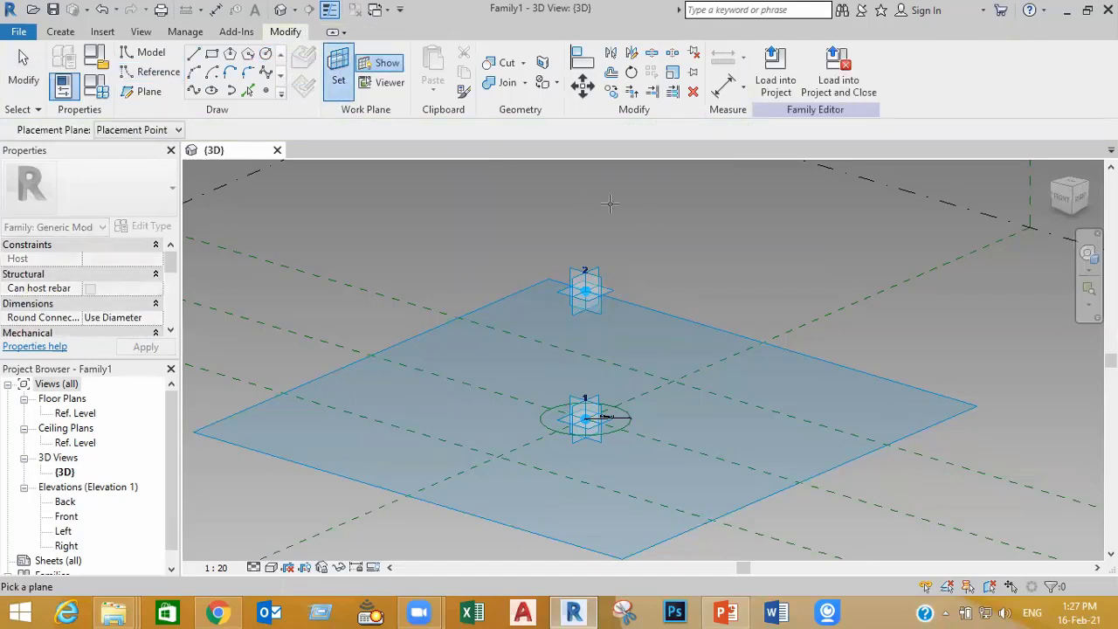
left_click(607, 290)
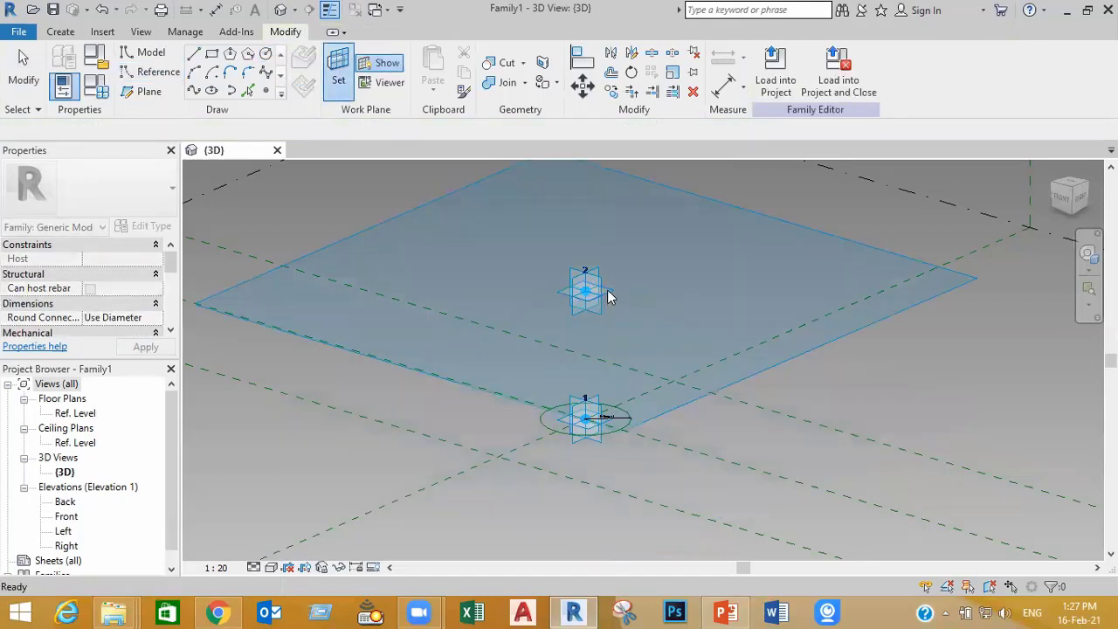
left_click(591, 291)
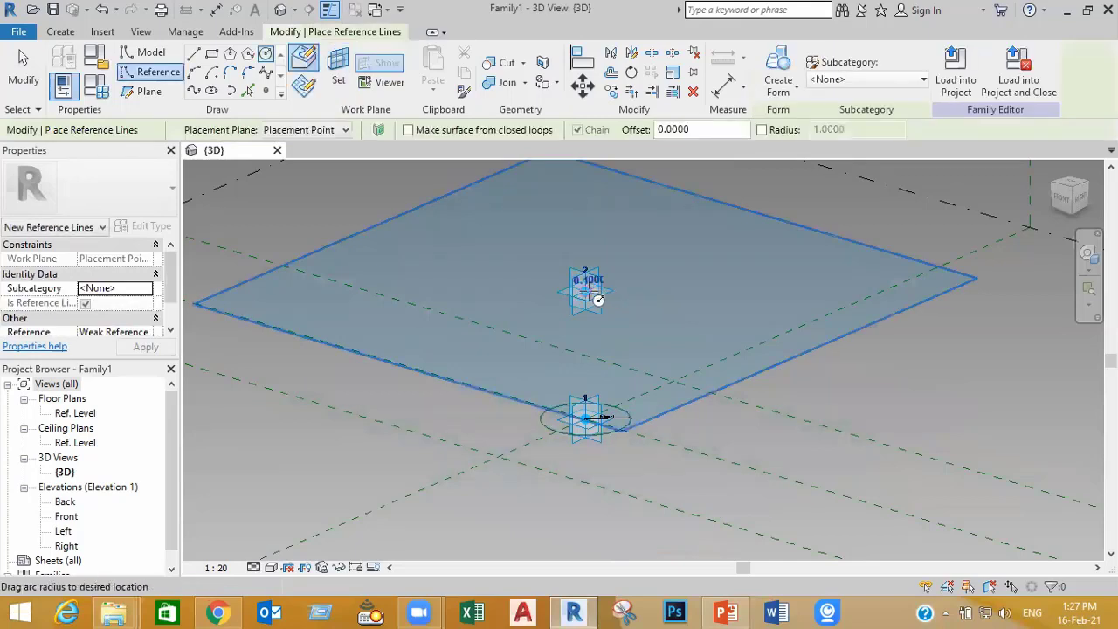
left_click(657, 307)
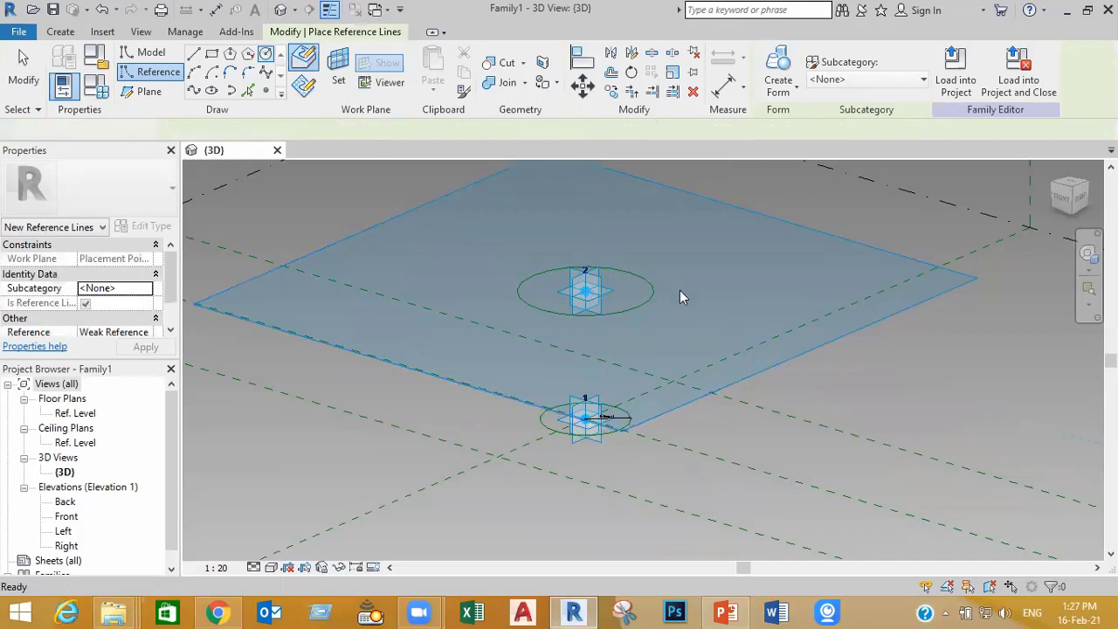
key("Escape")
key("Escape")
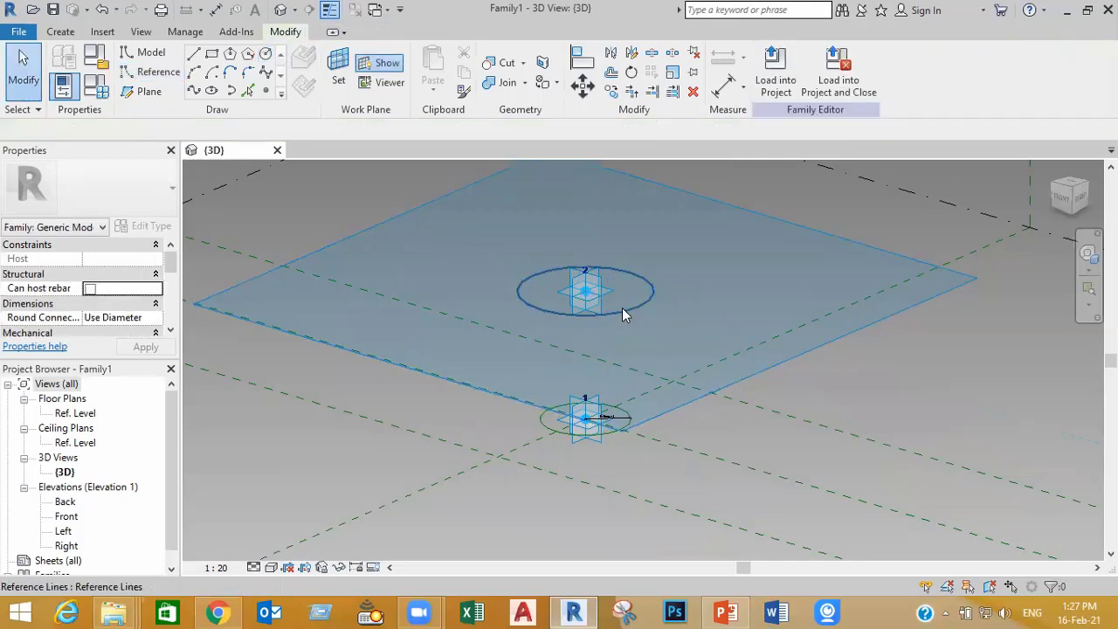
left_click(623, 315)
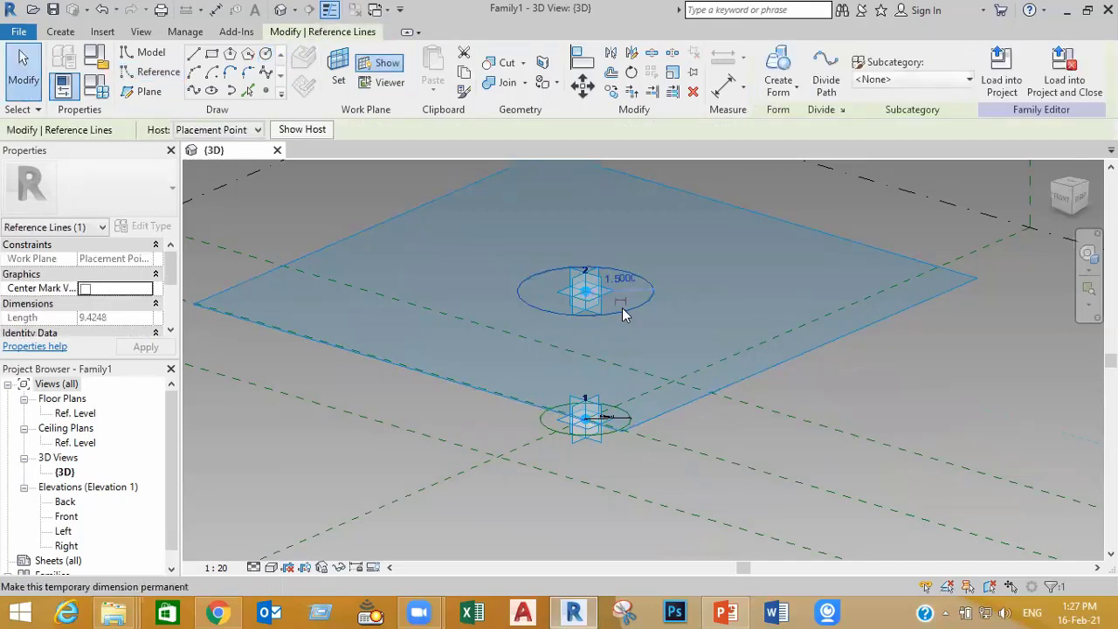
left_click(809, 189)
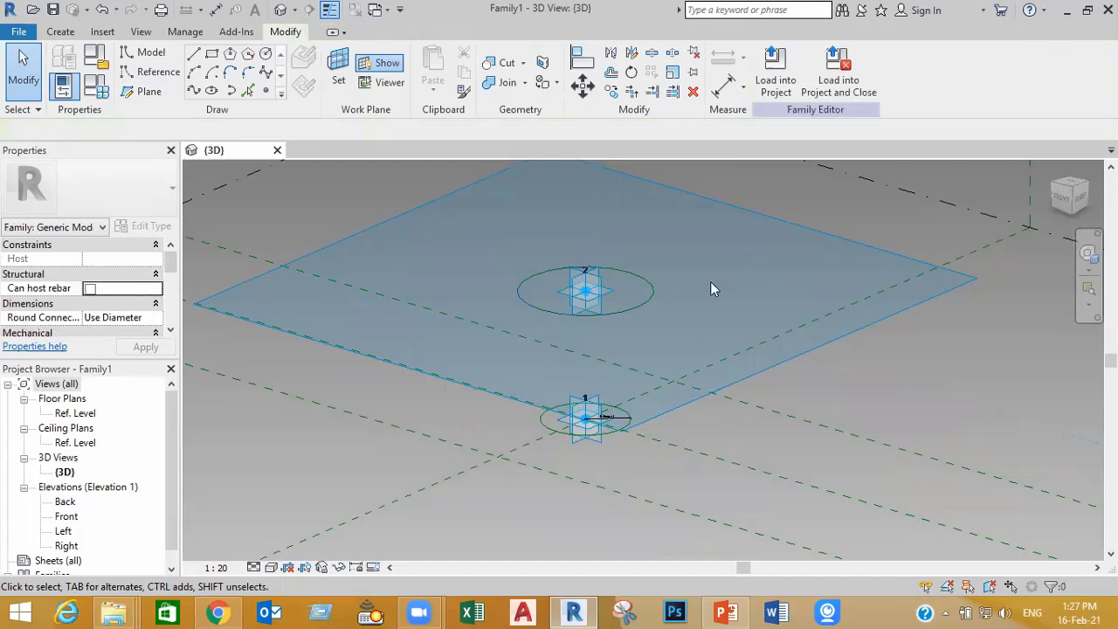
Step: Make the upper circle's radius dimension permanent and label it with new parameter R Top
left_click(631, 304)
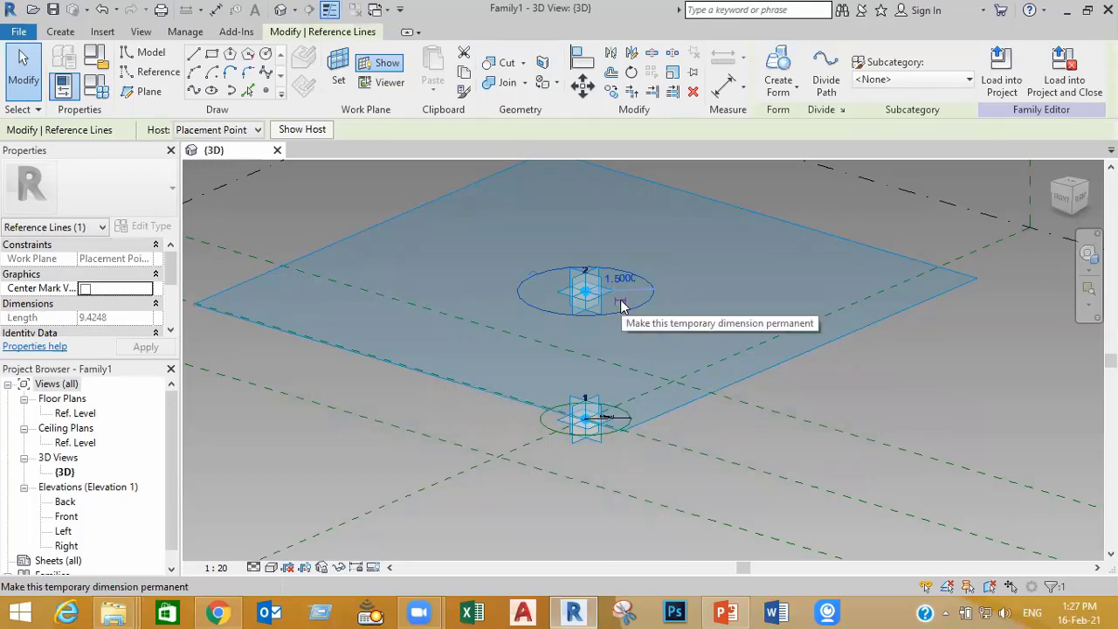
left_click(622, 304)
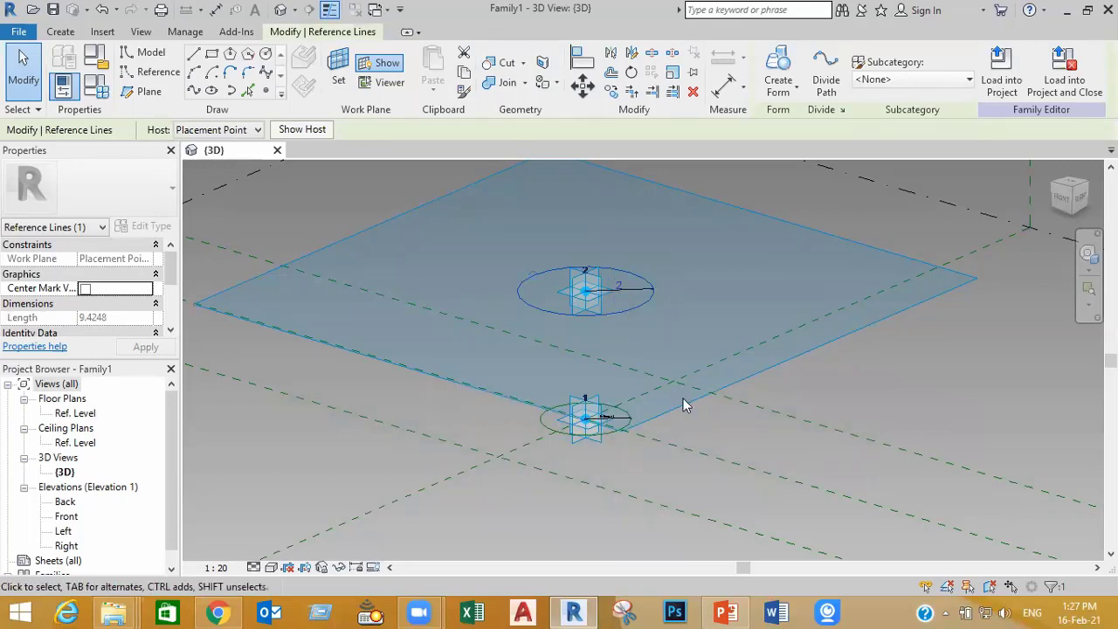
left_click(635, 293)
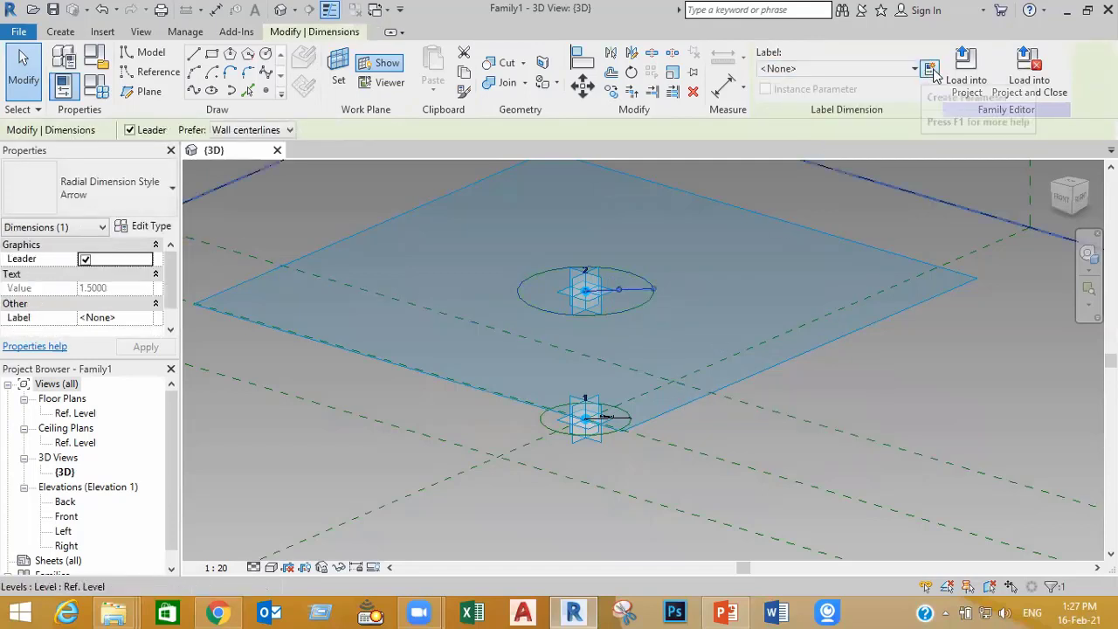
left_click(930, 69)
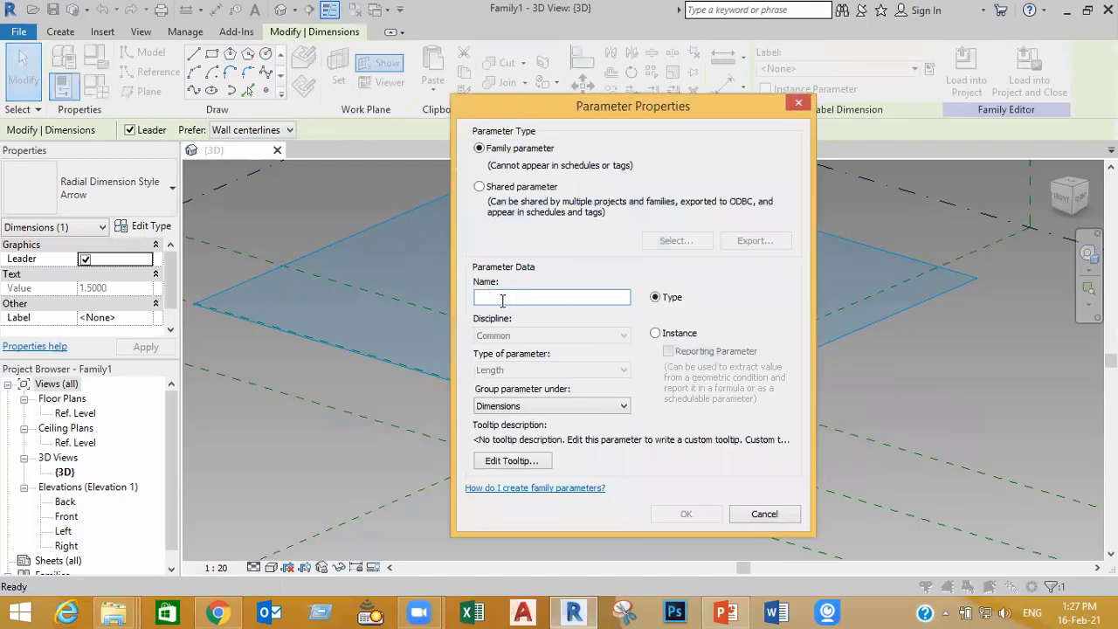
type("R Top")
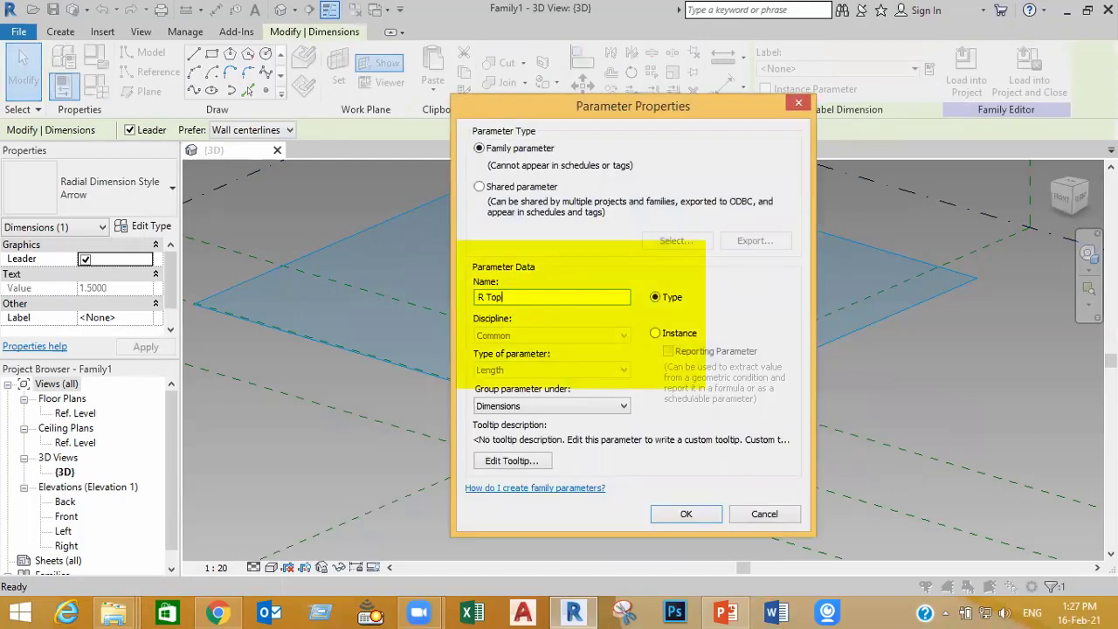
left_click(689, 513)
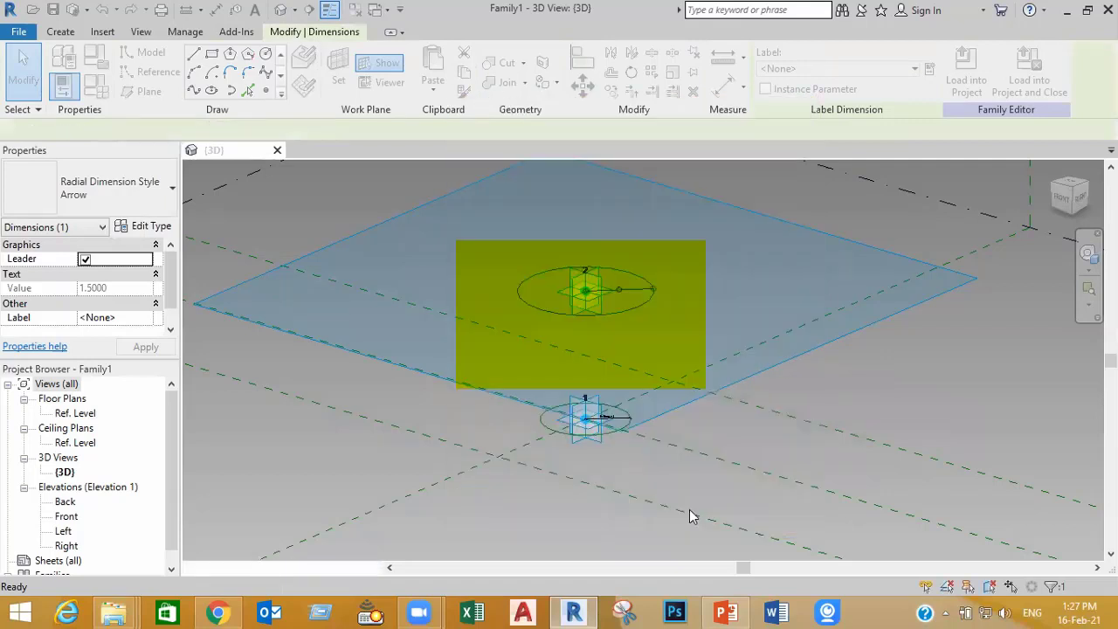
Step: Clear the selection, orbit around the model, and bring up the Family Types parameter list
left_click(644, 480)
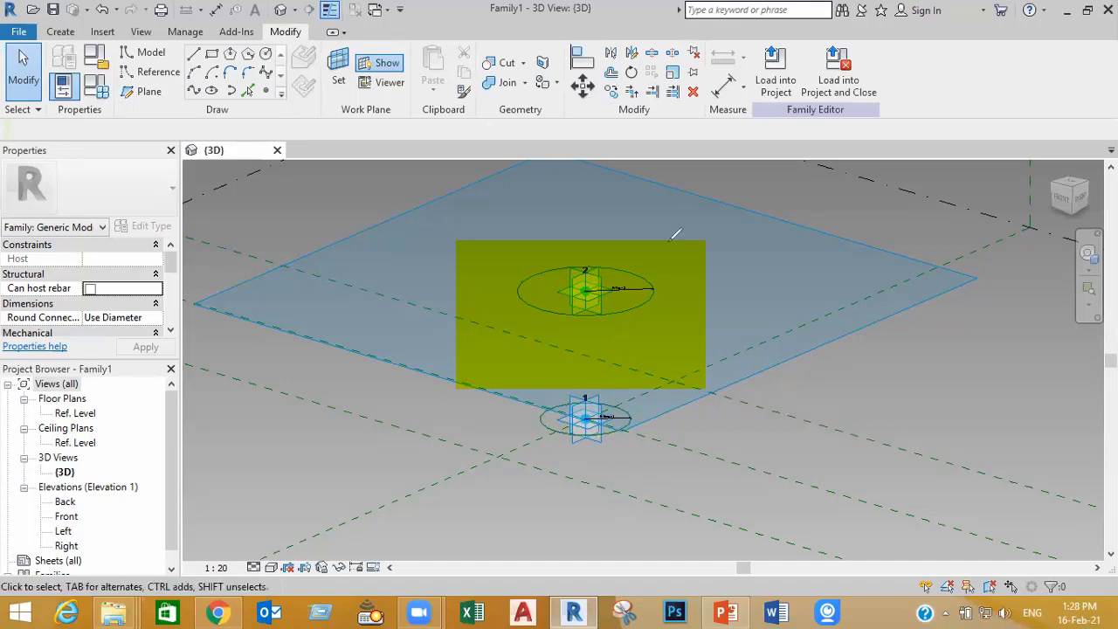
left_click_drag(642, 300, 692, 294)
mouse_move(743, 245)
left_mouse_down()
mouse_move(764, 318)
mouse_move(789, 293)
mouse_move(764, 341)
left_mouse_up()
mouse_move(614, 432)
left_mouse_down()
mouse_move(657, 447)
mouse_move(682, 498)
mouse_move(710, 454)
mouse_move(728, 498)
left_mouse_up()
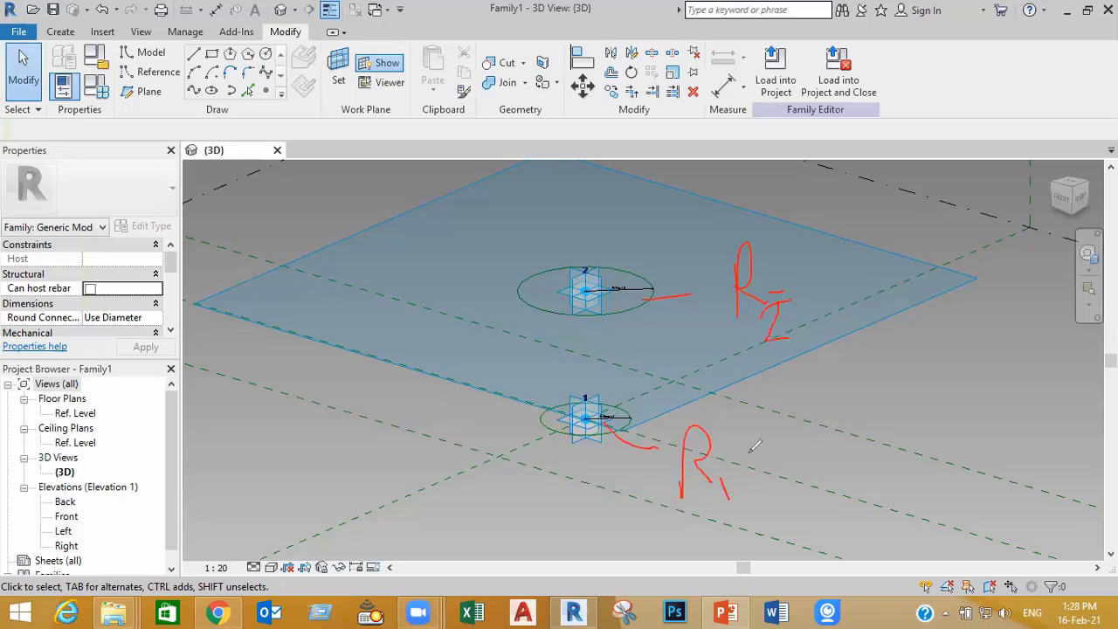
mouse_move(263, 374)
left_mouse_down()
mouse_move(296, 332)
mouse_move(340, 395)
mouse_move(367, 365)
mouse_move(378, 382)
left_mouse_up()
left_click_drag(412, 278, 411, 348)
mouse_move(411, 280)
left_mouse_down()
mouse_move(414, 310)
mouse_move(447, 343)
left_mouse_up()
left_click_drag(393, 374, 486, 359)
left_click_drag(431, 393, 461, 438)
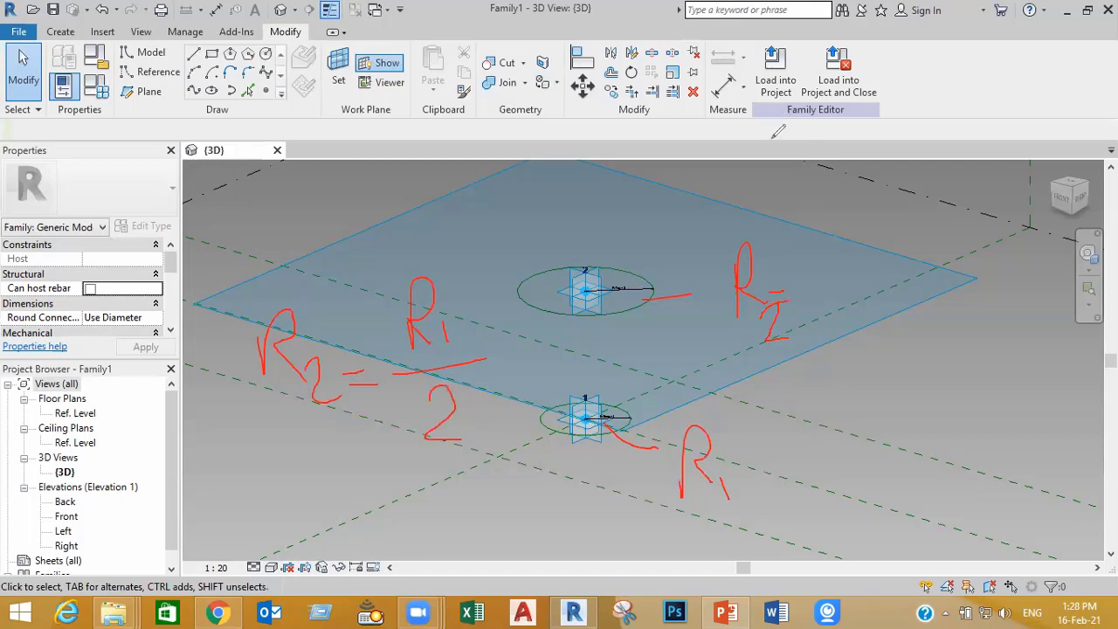
key("Escape")
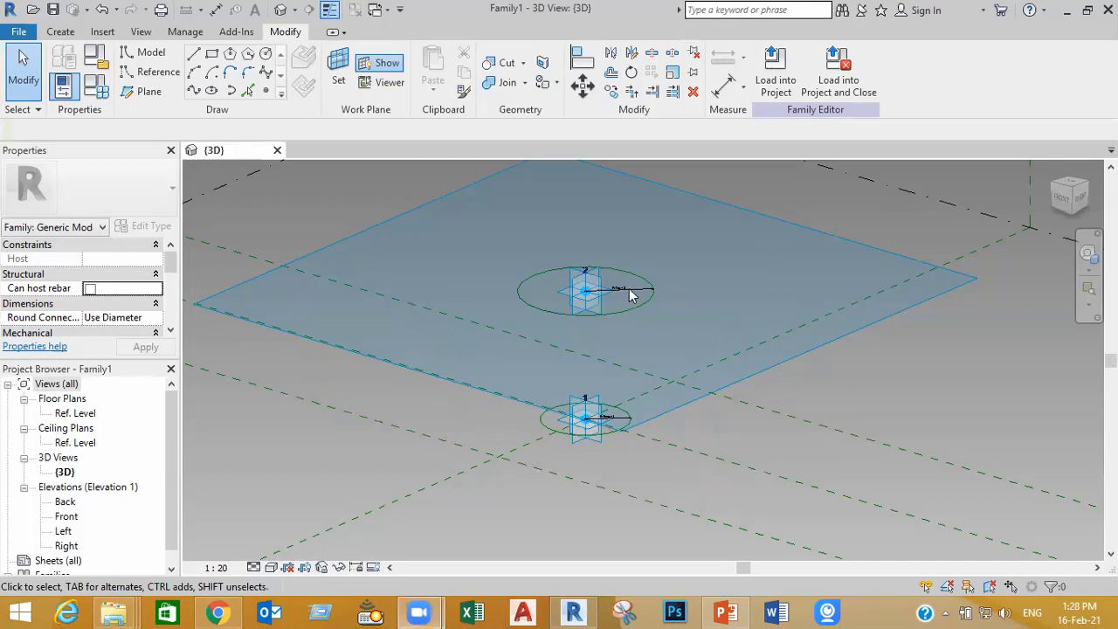
left_click(102, 89)
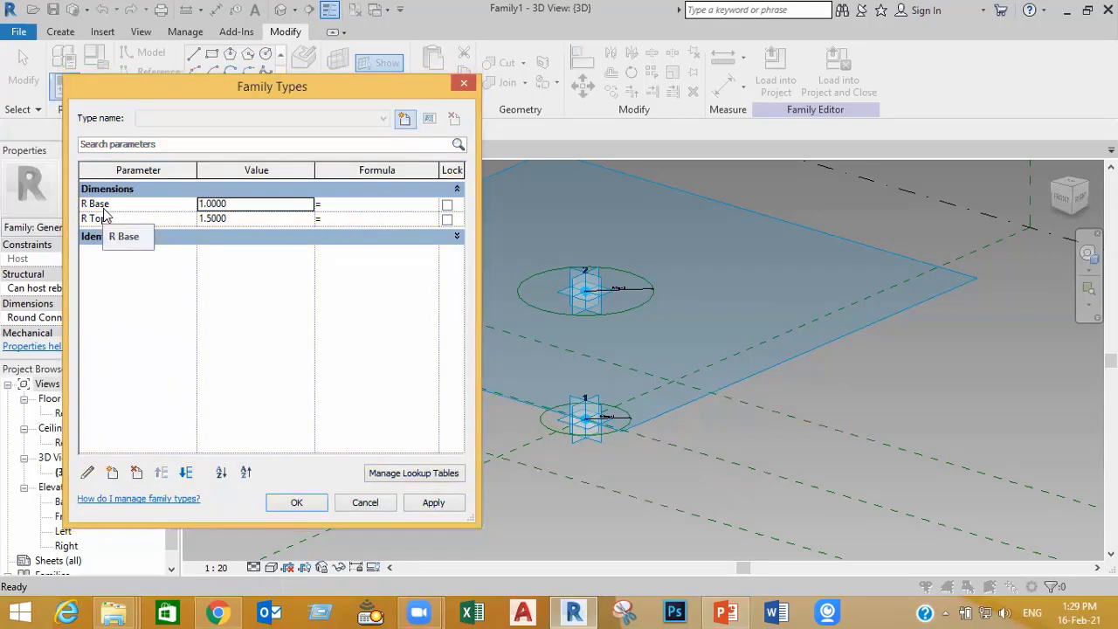
Step: Drive R Top with the formula R Base / 2 and apply it, making R Top 0.5
double_click(107, 203)
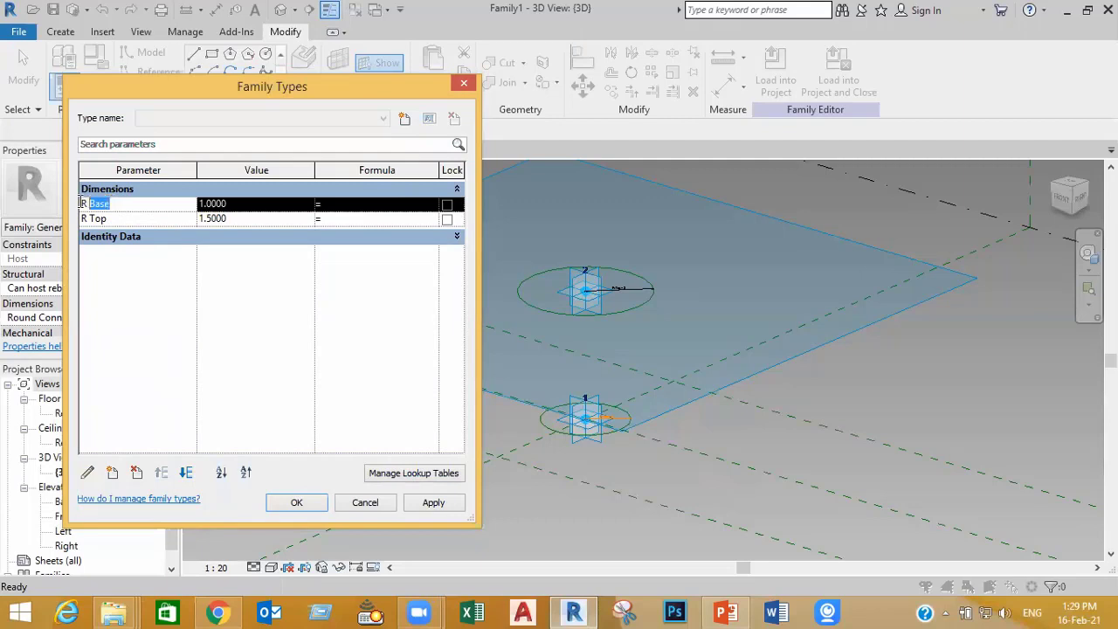
key("ctrl+c")
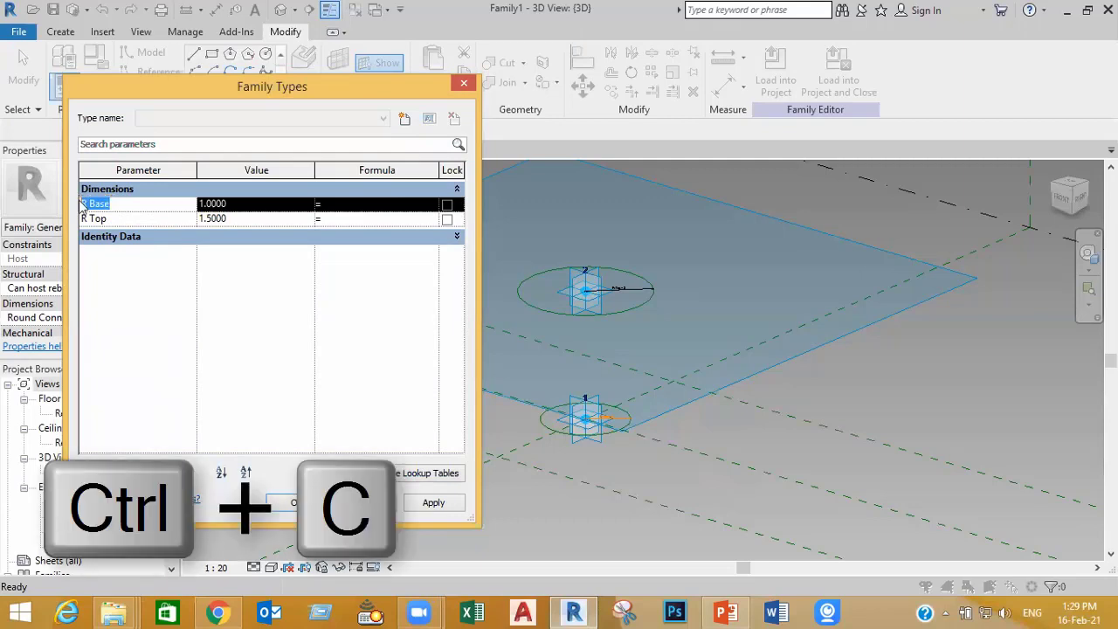
left_click(346, 219)
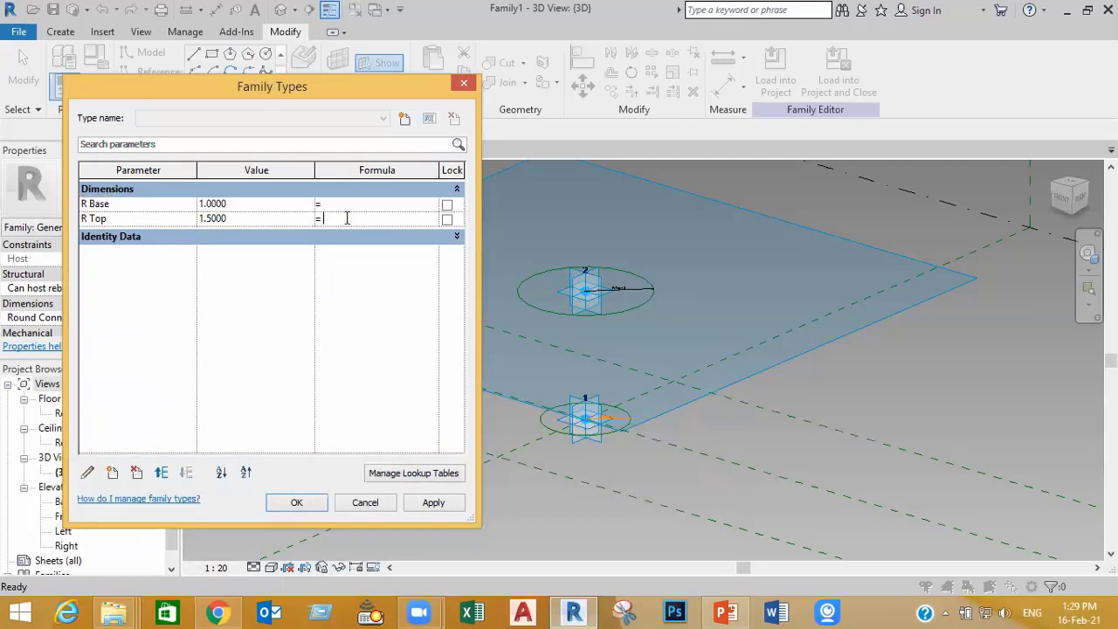
key("ctrl+v")
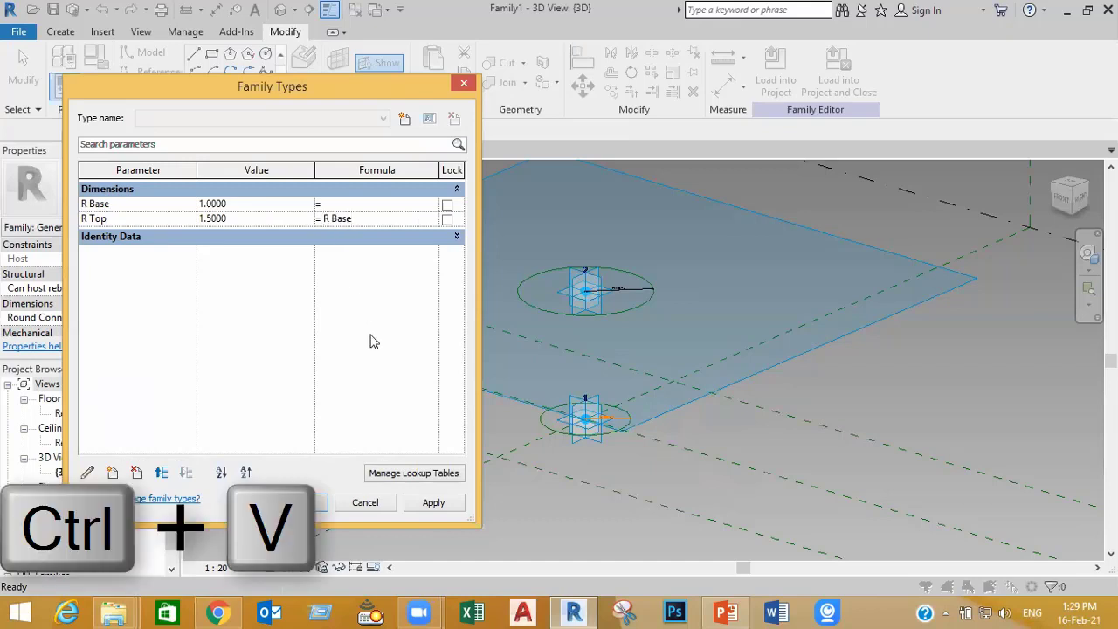
type("/2")
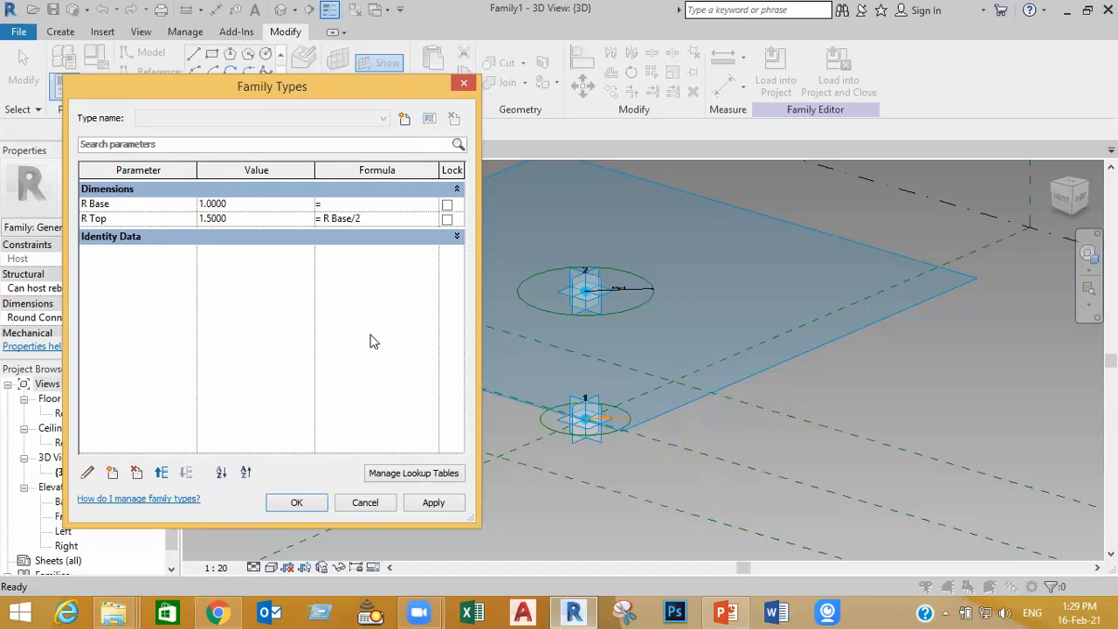
left_click(426, 501)
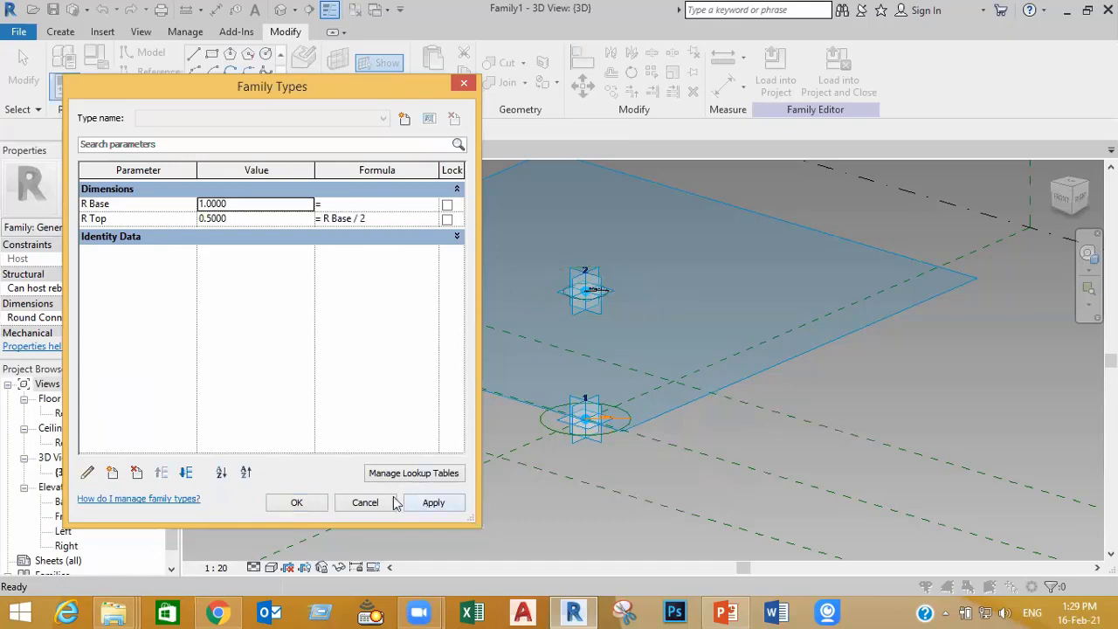
left_click(295, 503)
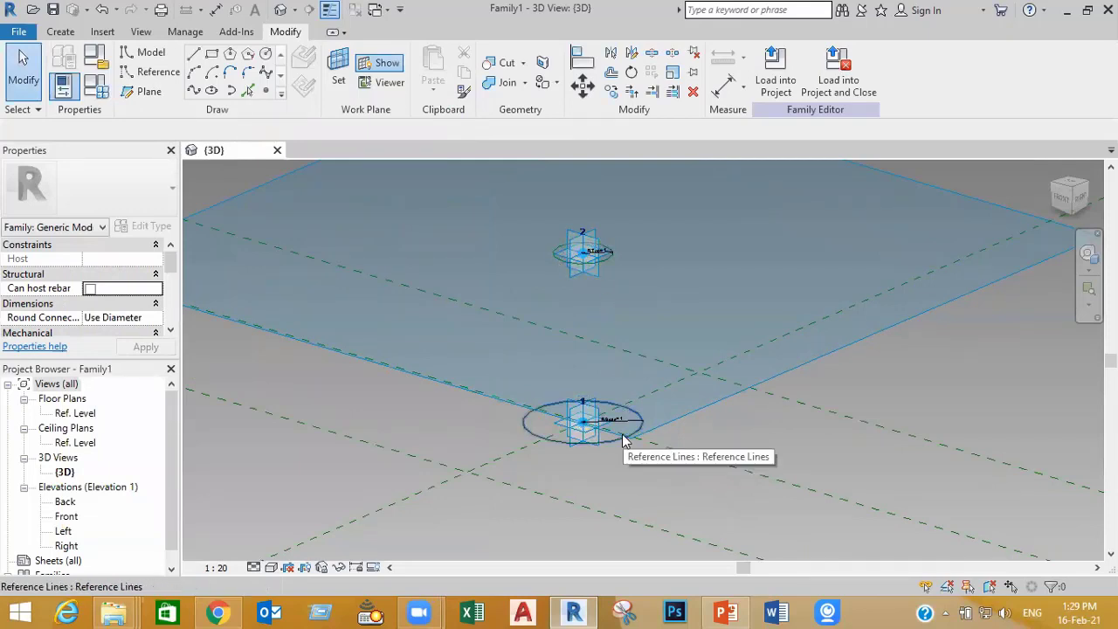
Step: Change R Base to 2 in Family Types so R Top follows at 1
left_click(98, 91)
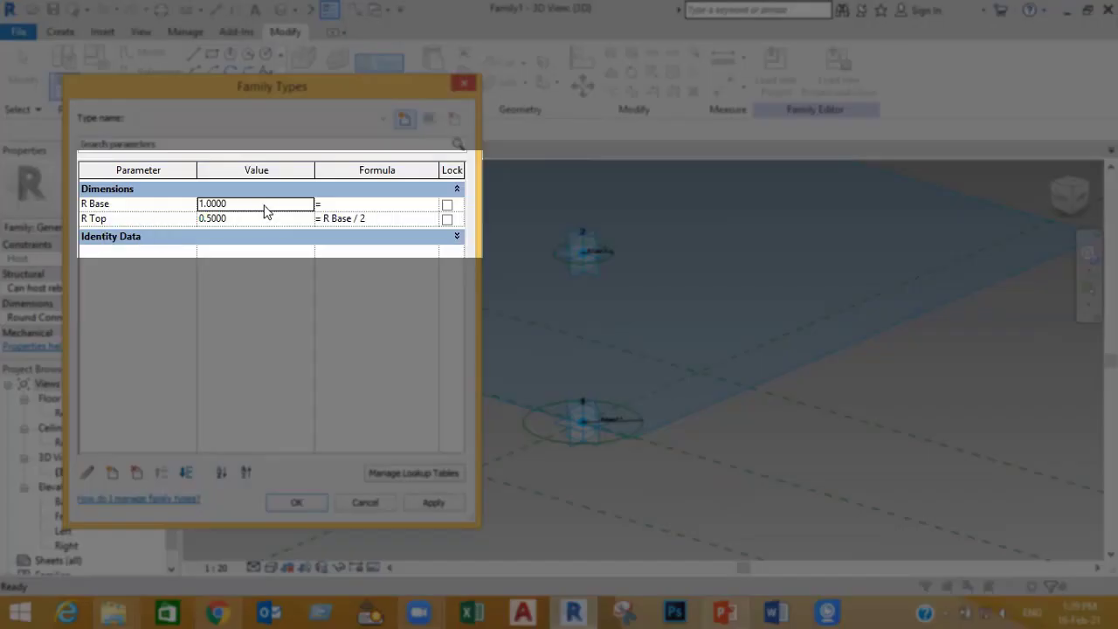
left_click(265, 204)
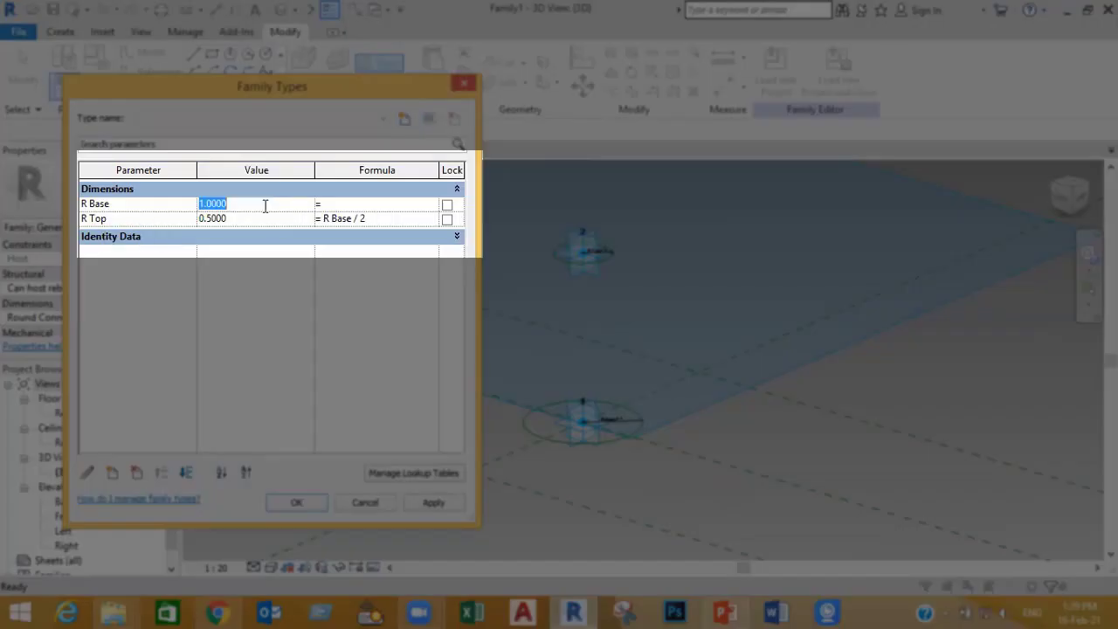
type("2")
left_click(441, 504)
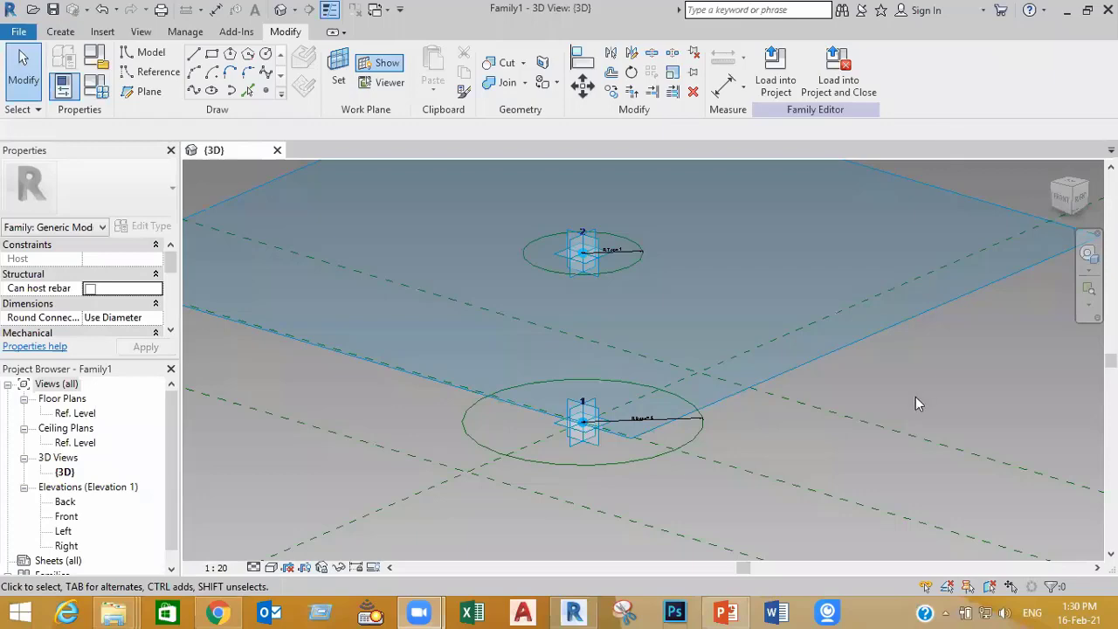
scroll(917, 388, "down", 3)
scroll(918, 376, "down", 3)
mouse_move(918, 375)
middle_mouse_down()
mouse_move(818, 439)
mouse_move(753, 462)
middle_mouse_up()
scroll(671, 500, "up", 2)
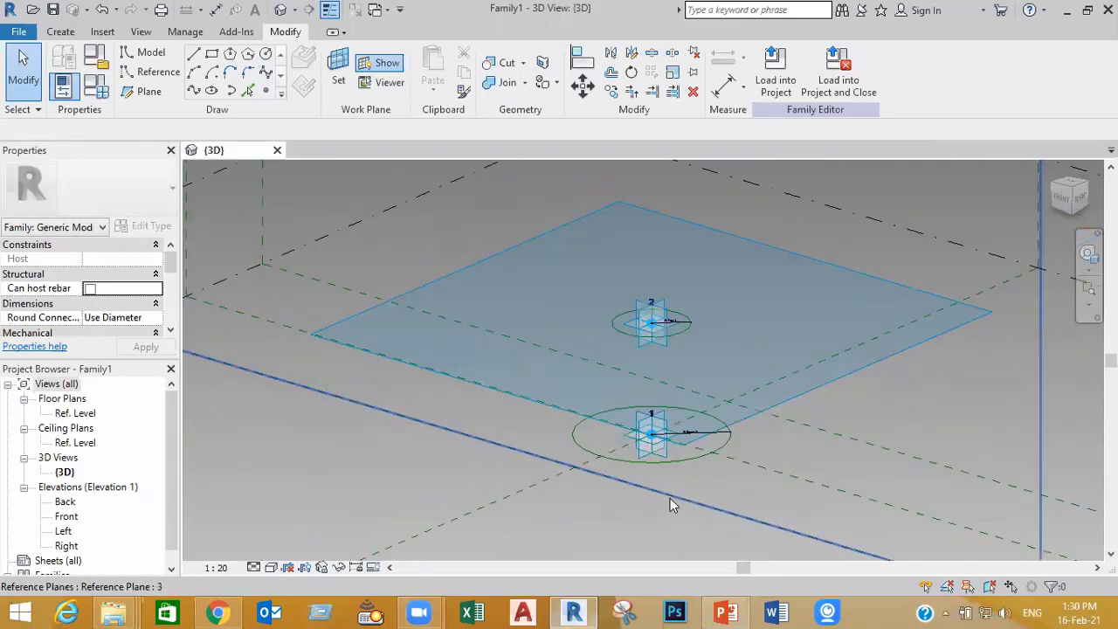
left_click(645, 460)
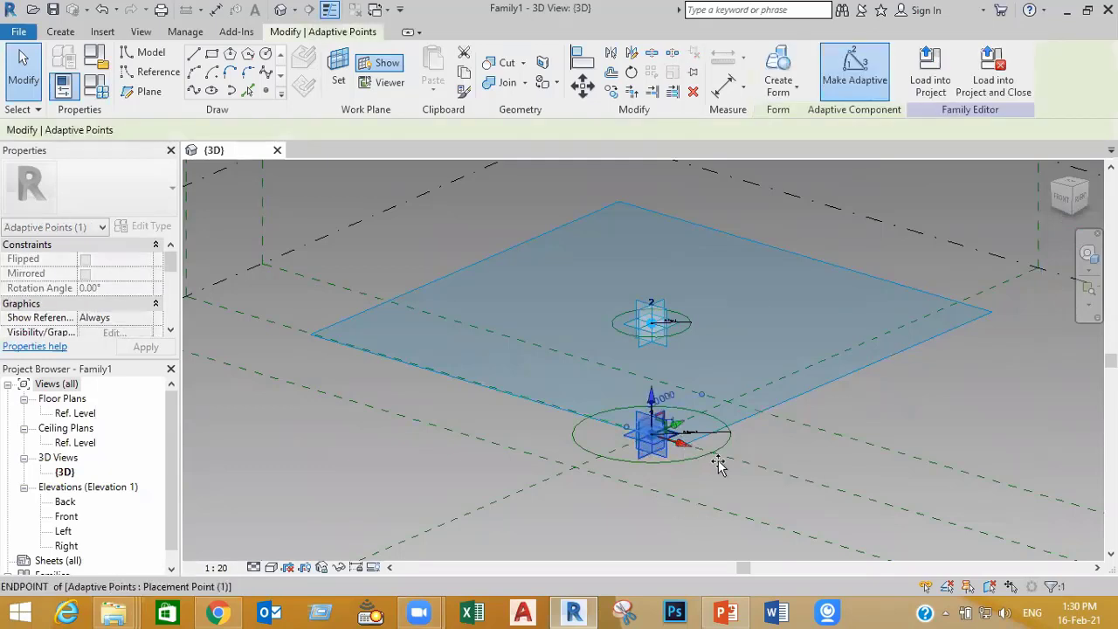
left_click_drag(684, 449, 899, 518)
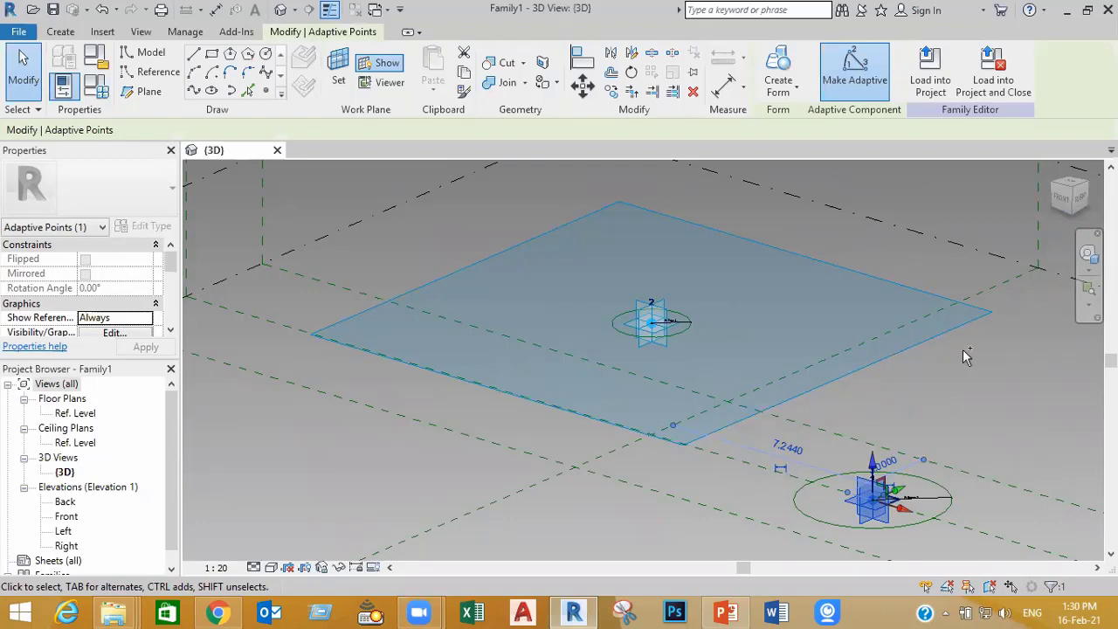
key("ctrl+z")
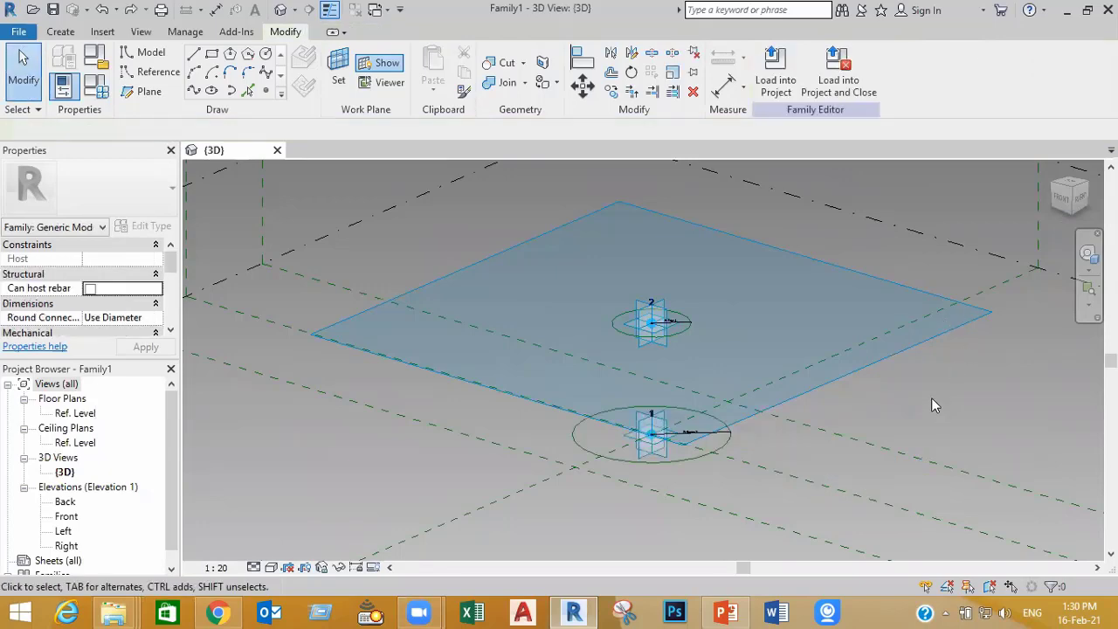
scroll(931, 393, "down", 2)
scroll(903, 425, "down", 1)
Step: Draw a reference circle of radius 2.6 centred on adaptive point 4's work plane
scroll(879, 429, "down", 1)
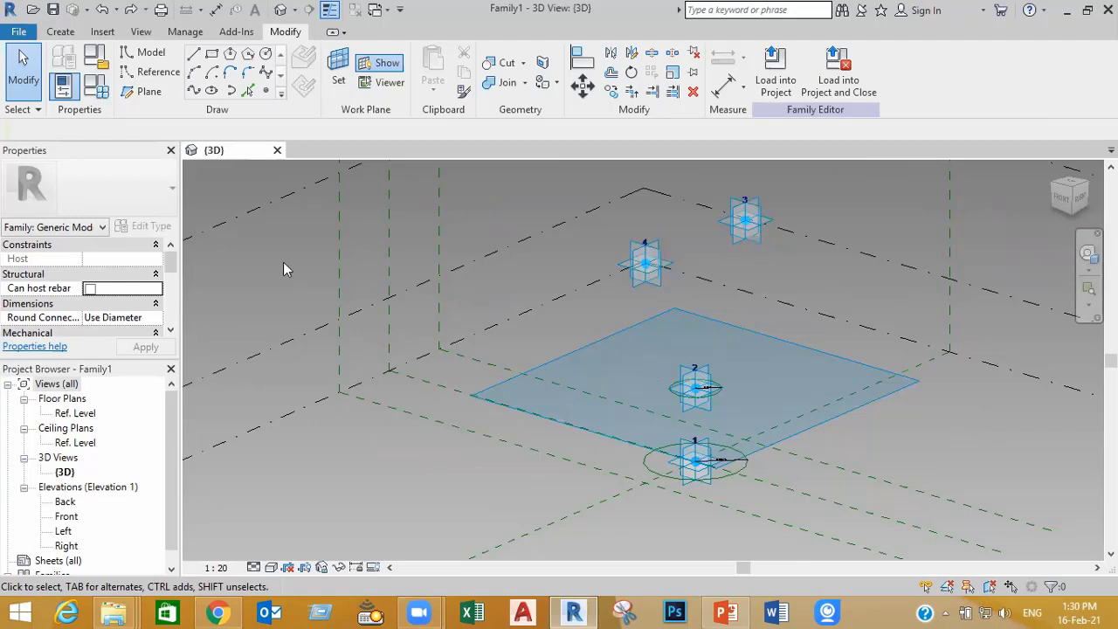
left_click(158, 75)
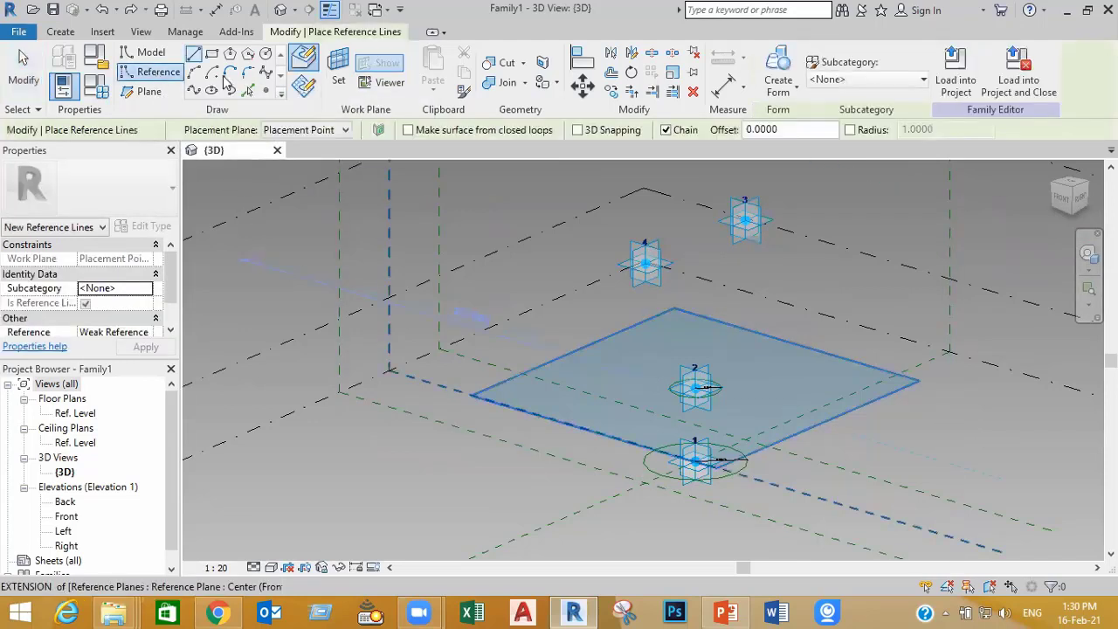
left_click(266, 54)
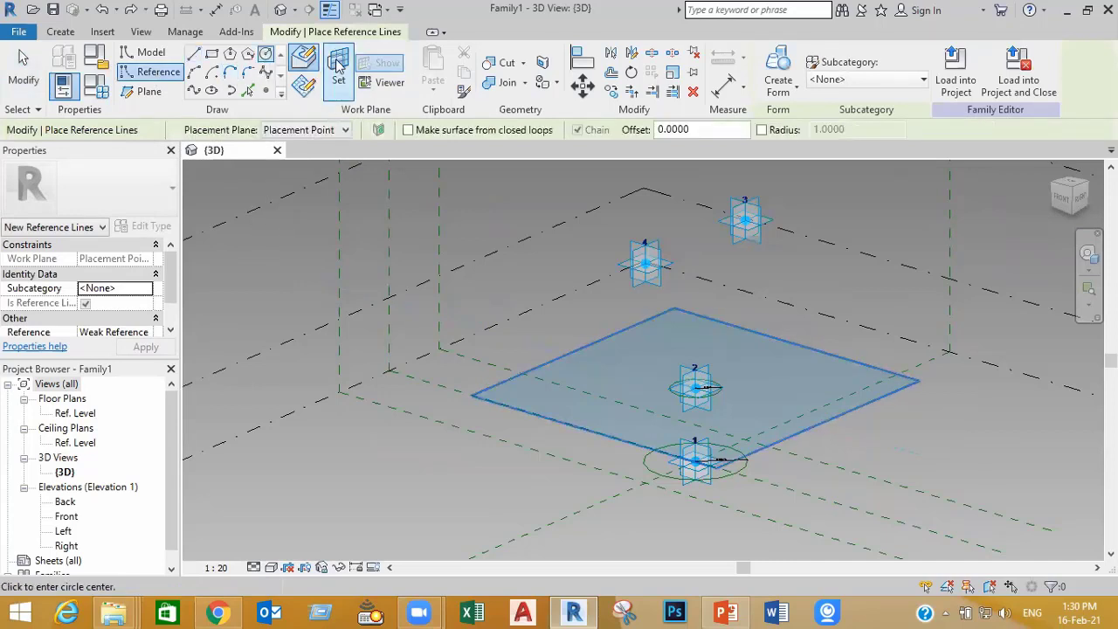
left_click(338, 63)
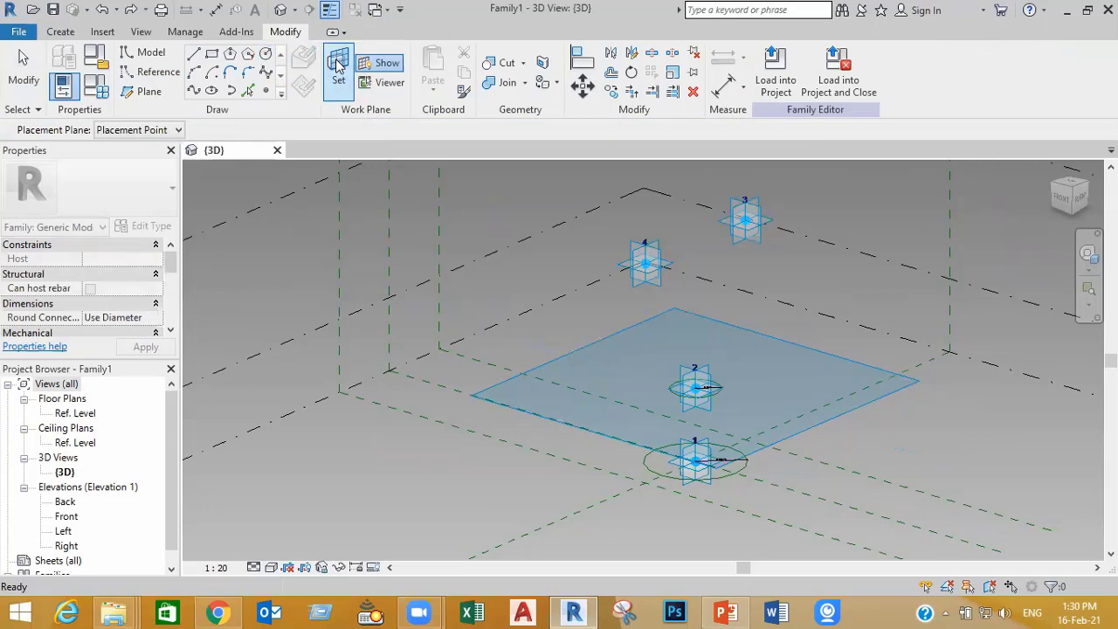
left_click(338, 62)
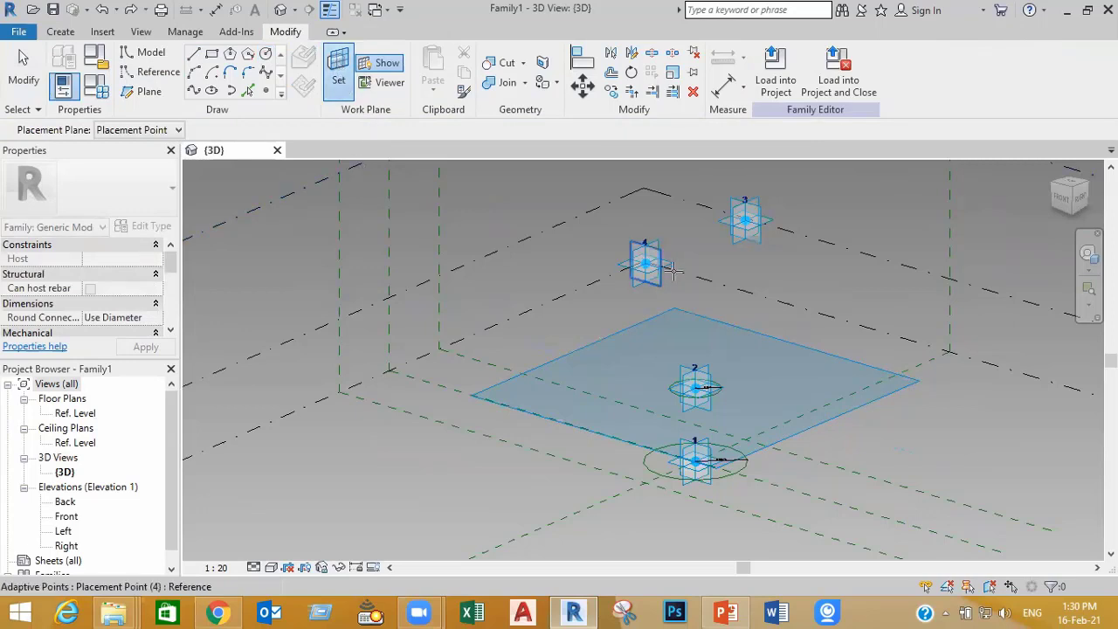
scroll(671, 278, "up", 2)
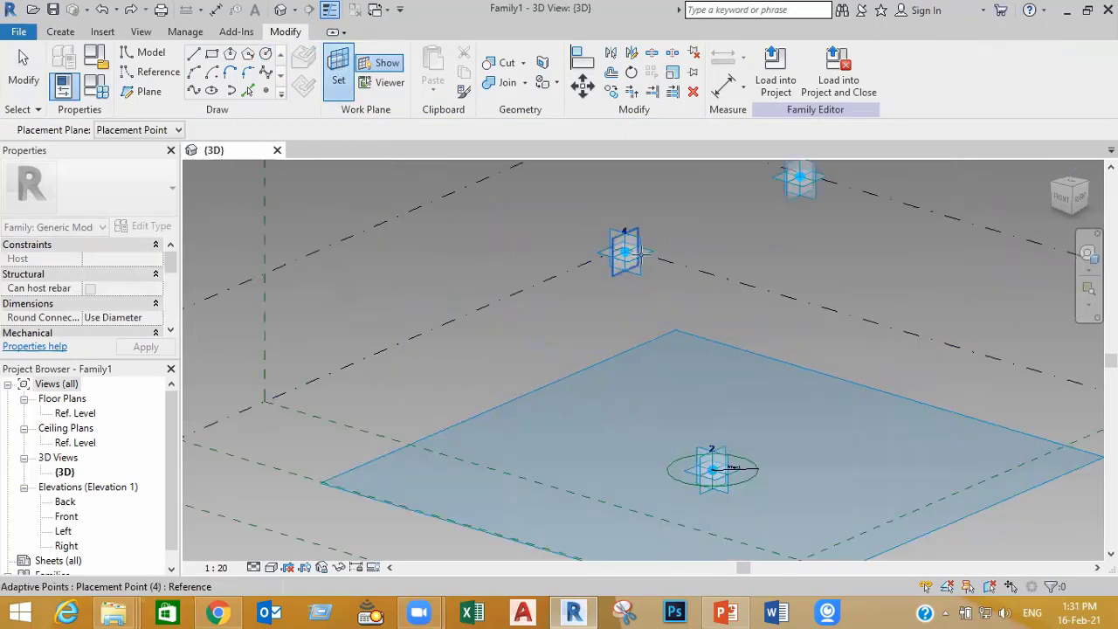
left_click(643, 253)
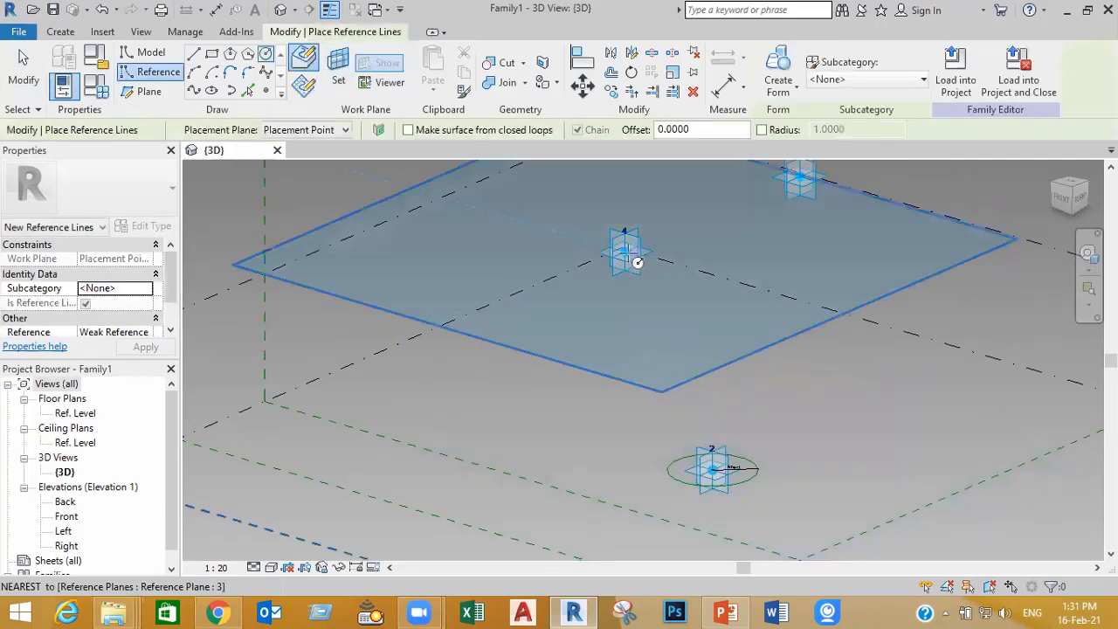
left_click(636, 262)
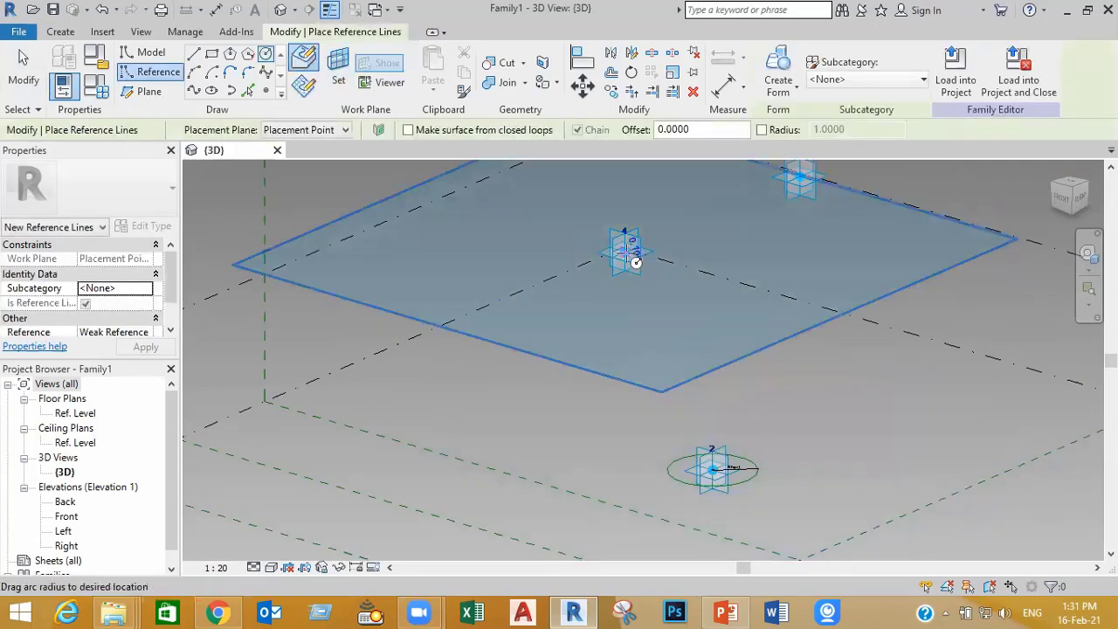
left_click(673, 294)
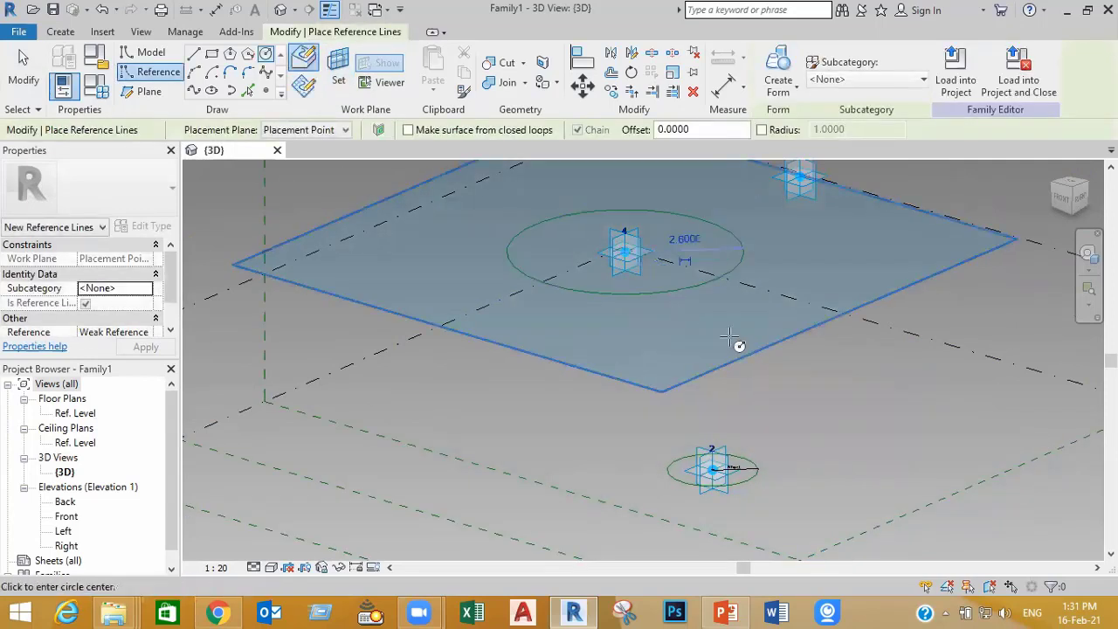
key("Escape")
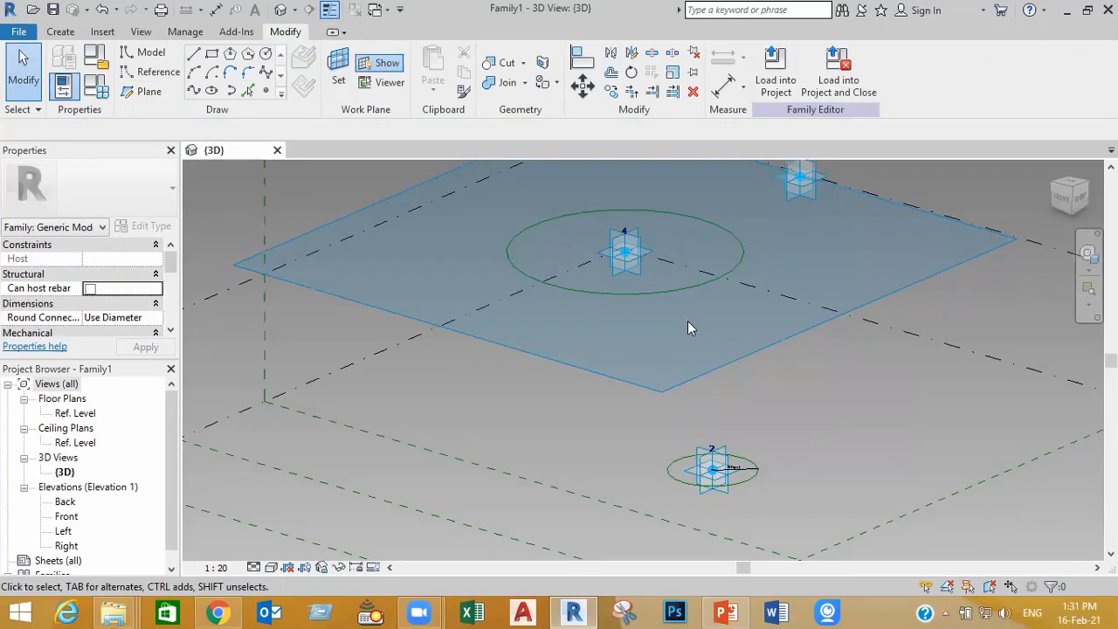
Step: Make the point-4 circle's radius dimension permanent
scroll(687, 328, "down", 2)
middle_click_drag(707, 348, 642, 318)
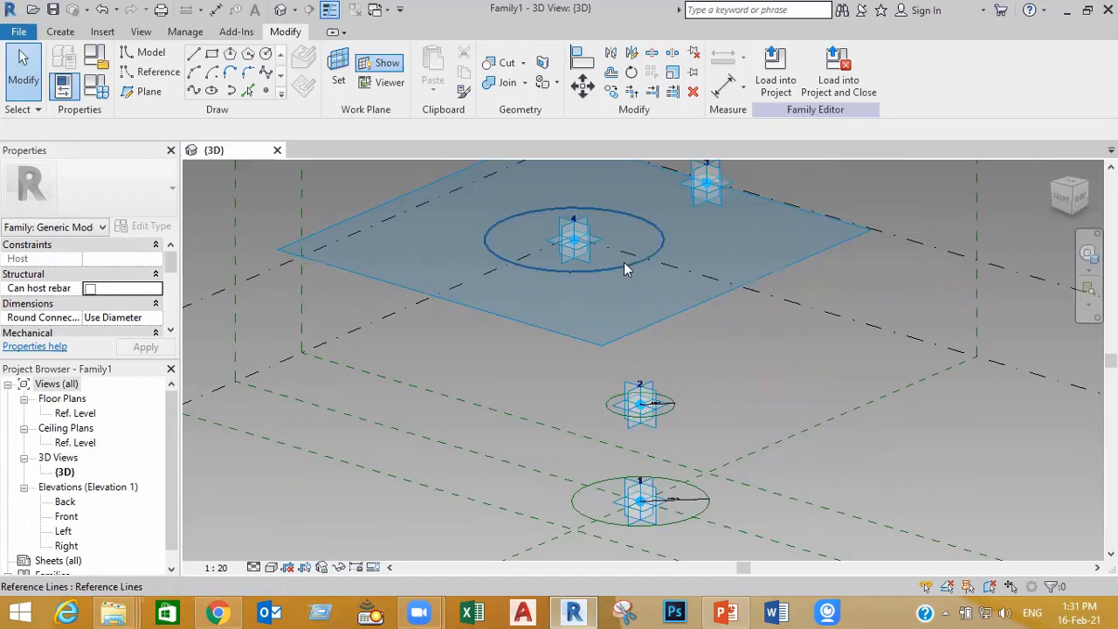
left_click(654, 258)
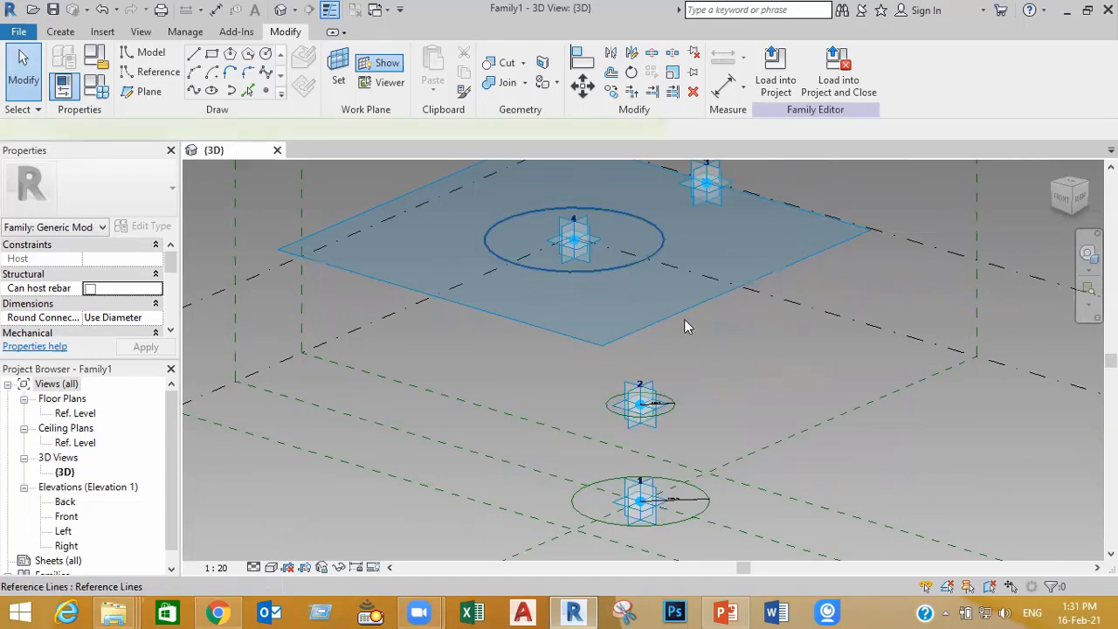
left_click(617, 253)
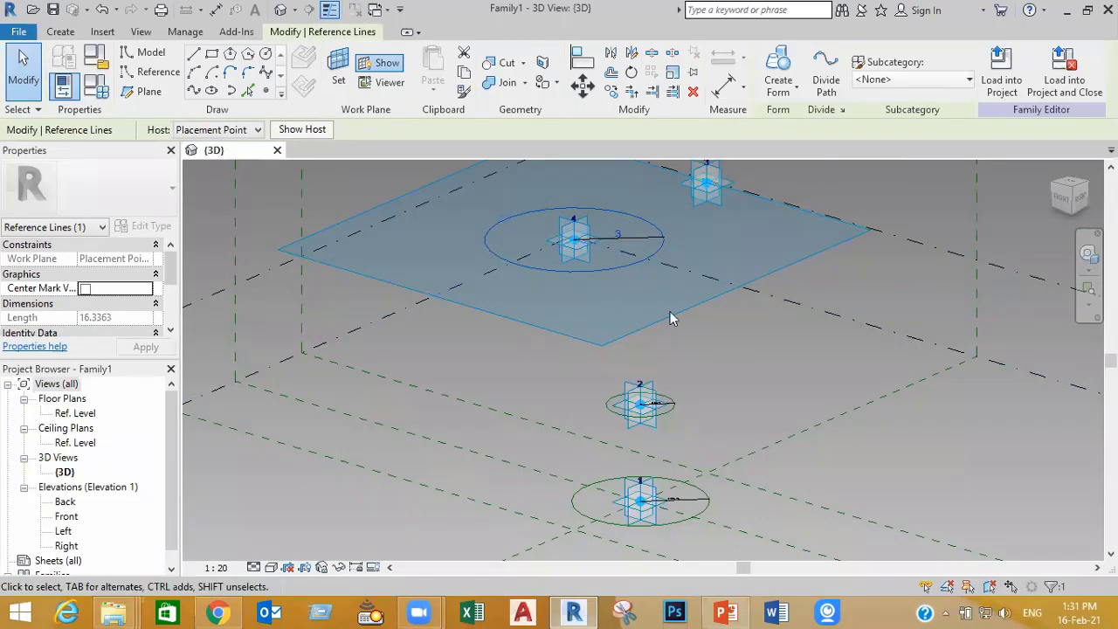
Step: Label the point-4 radius dimension with a new type parameter named 'R branch'
left_click(633, 234)
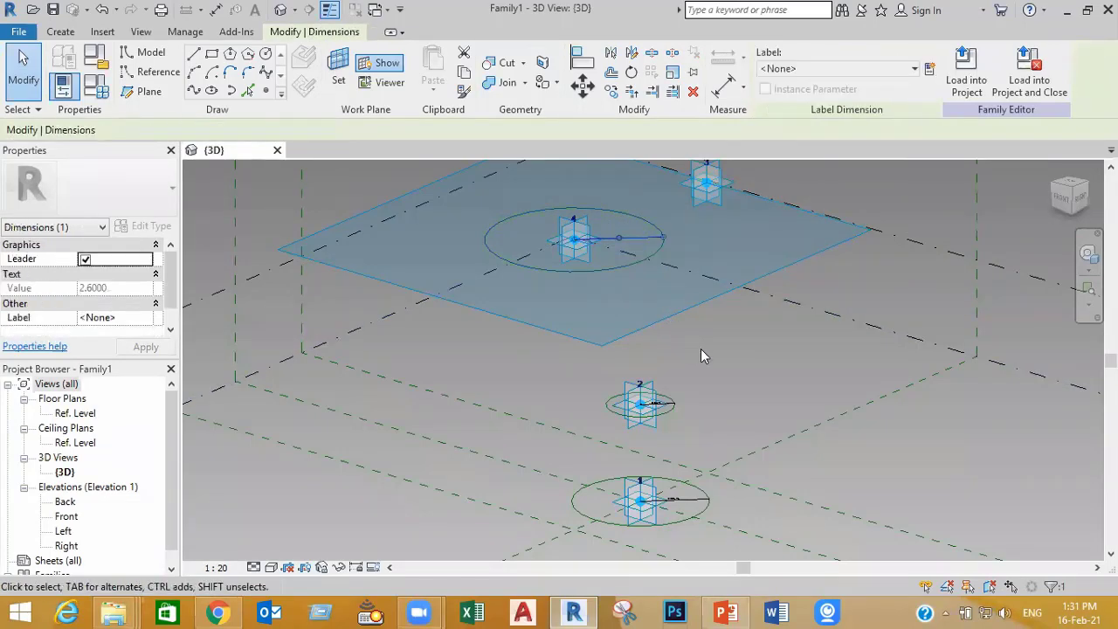
left_click(928, 75)
type("Rbr")
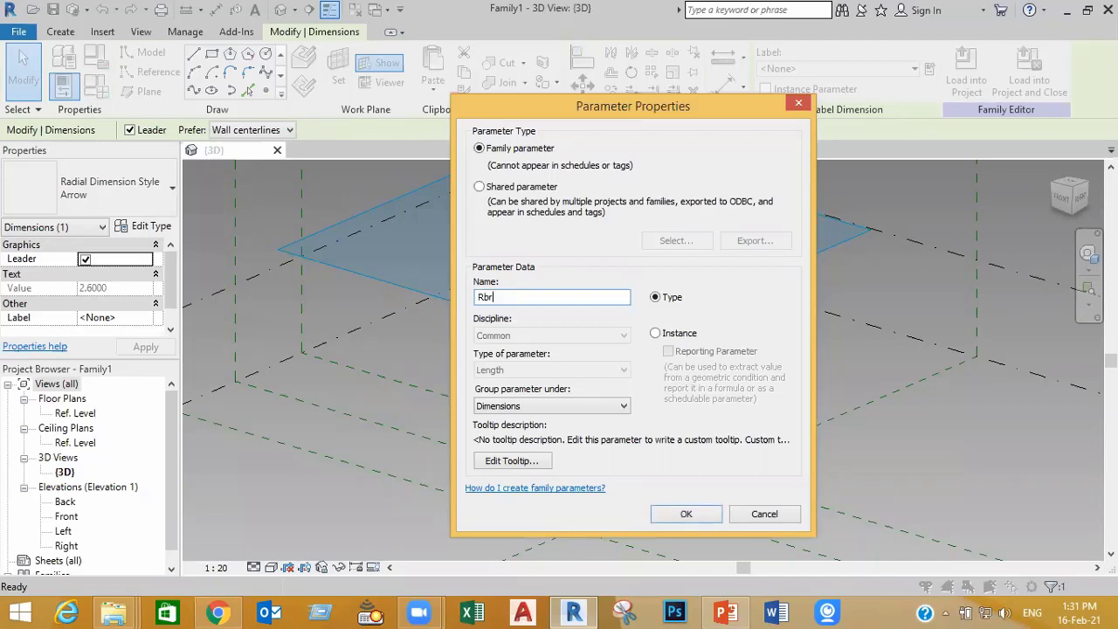
type("an")
type("ch")
left_click(690, 513)
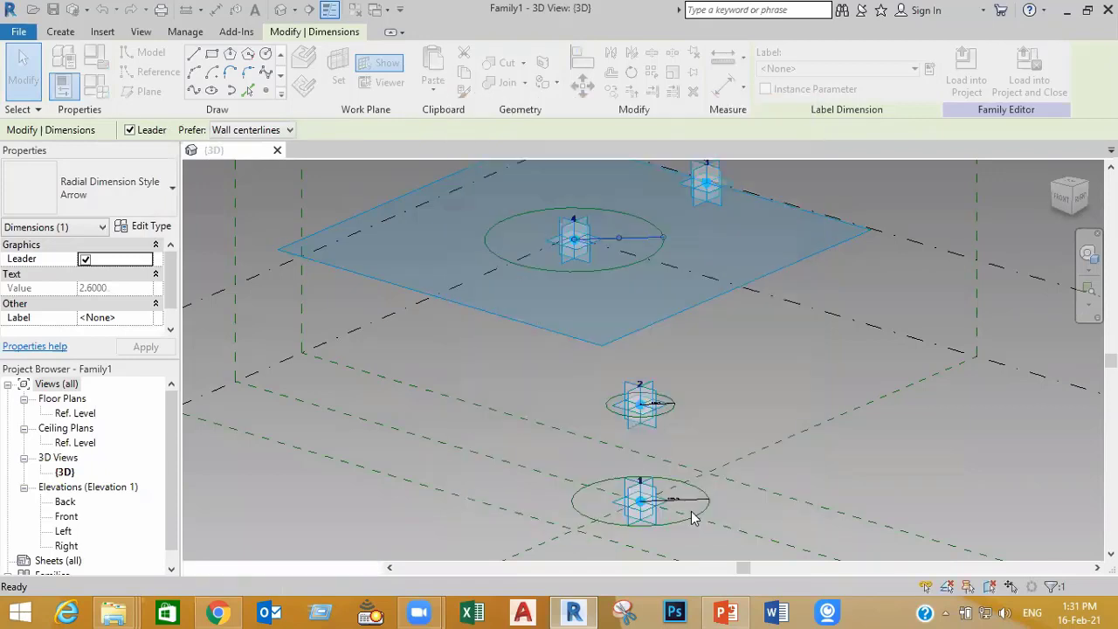
left_click(793, 358)
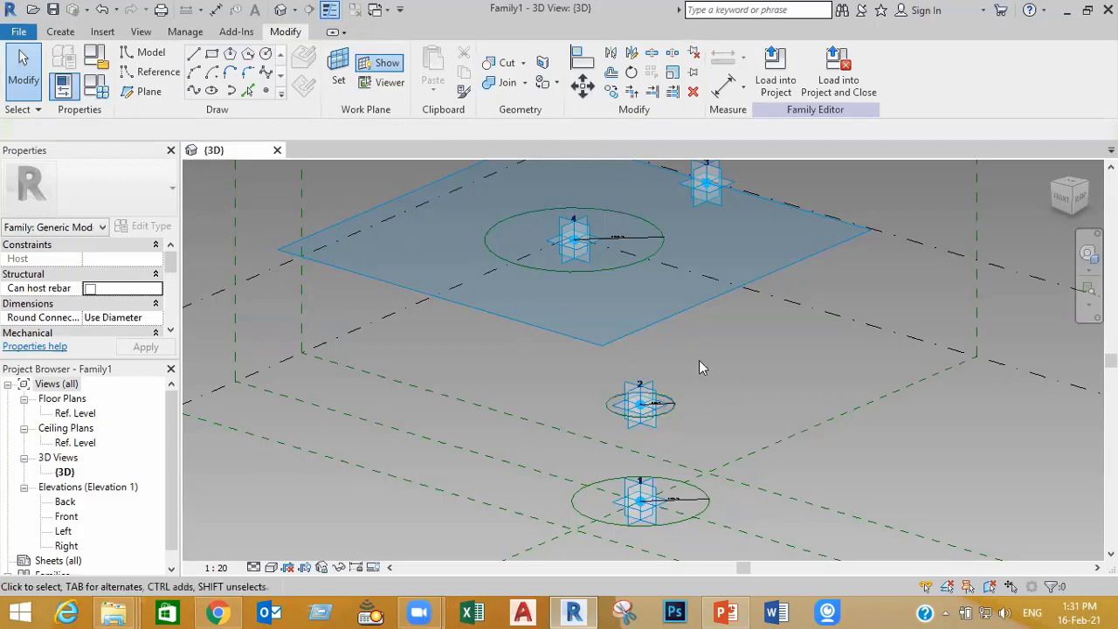
Step: Give R branch the formula R Top / 2 in Family Types and apply it
left_click(97, 89)
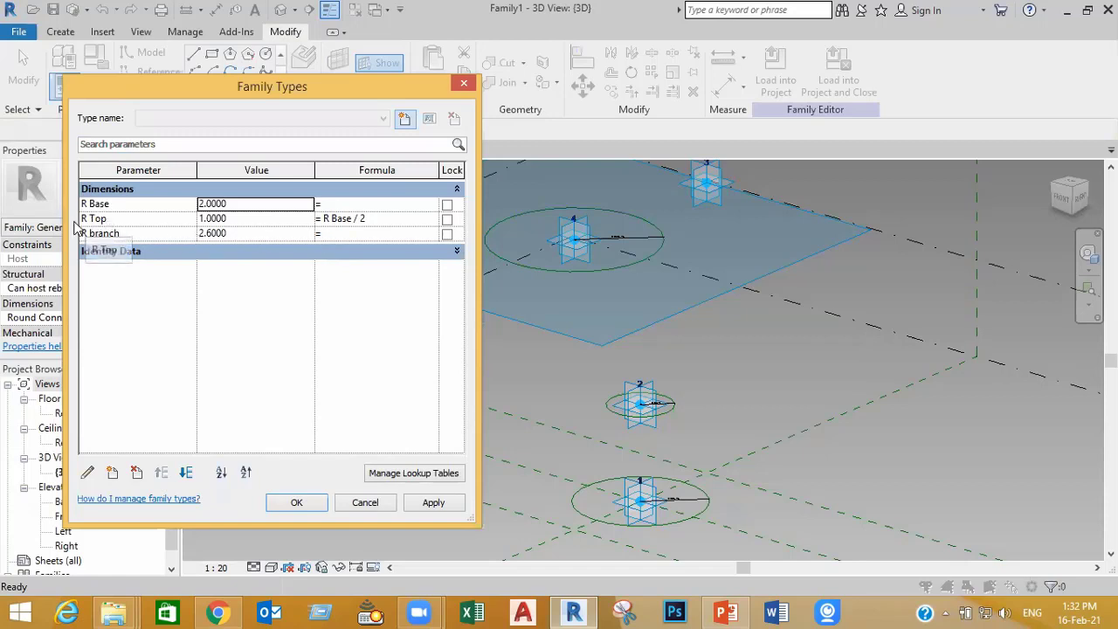
left_click(103, 218)
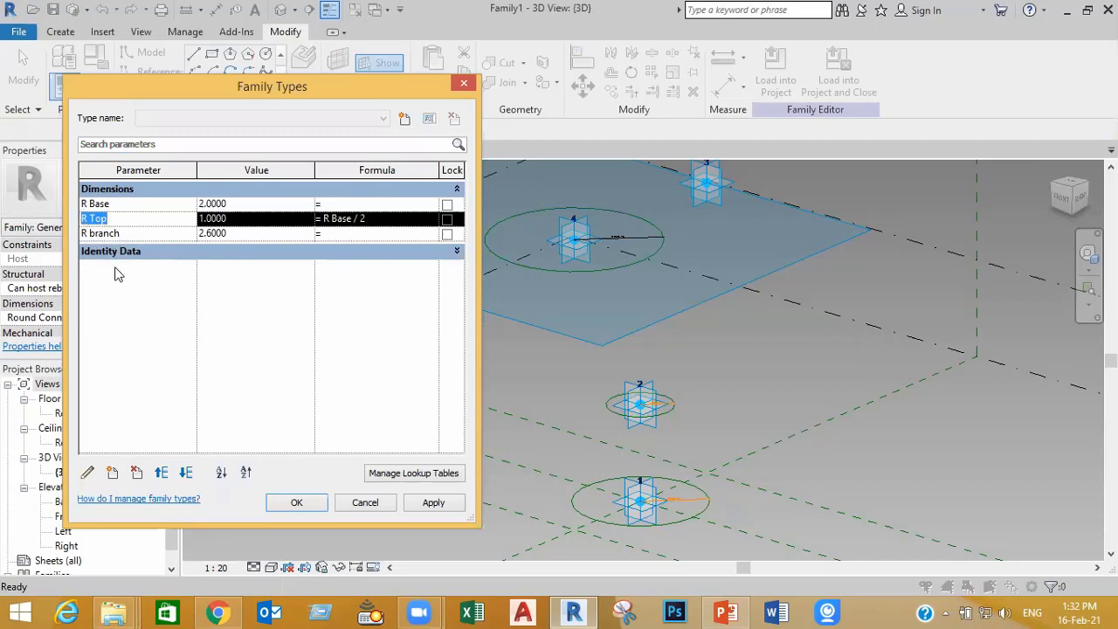
left_click(349, 233)
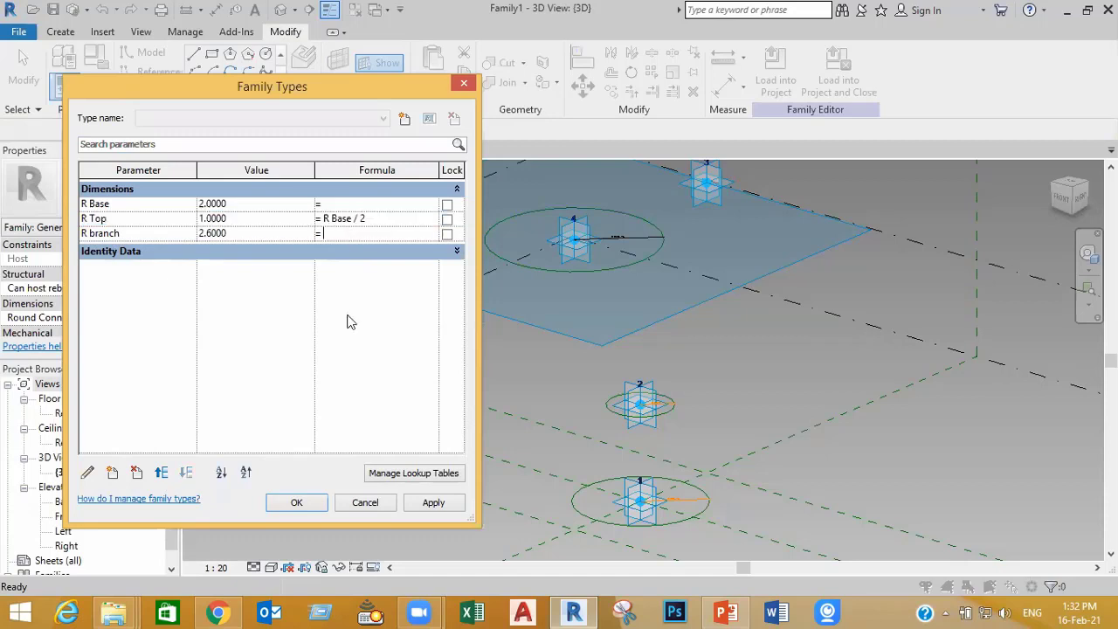
type("R Top/2")
double_click(351, 234)
left_click(434, 503)
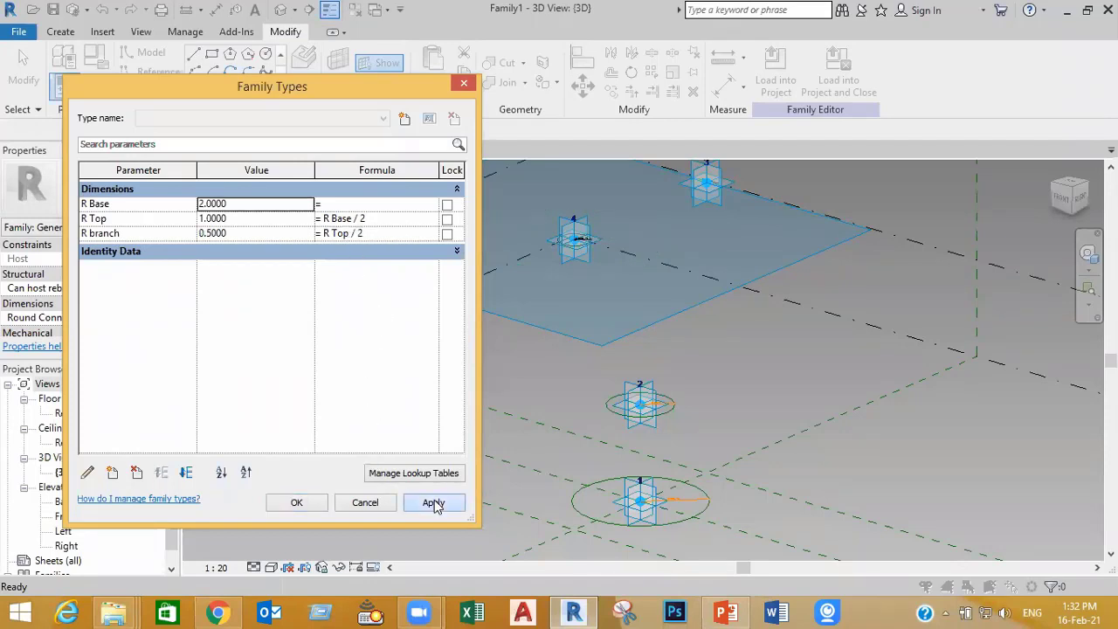
left_click(298, 503)
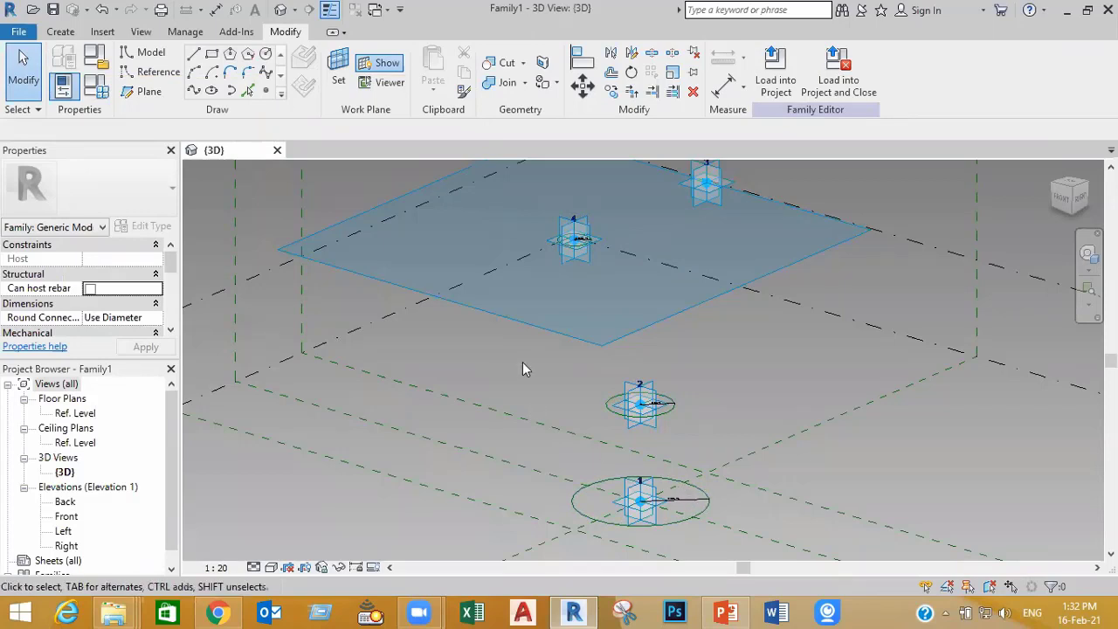
Step: Hide the work plane and flex R Base to 5 to test the circles
left_click(387, 62)
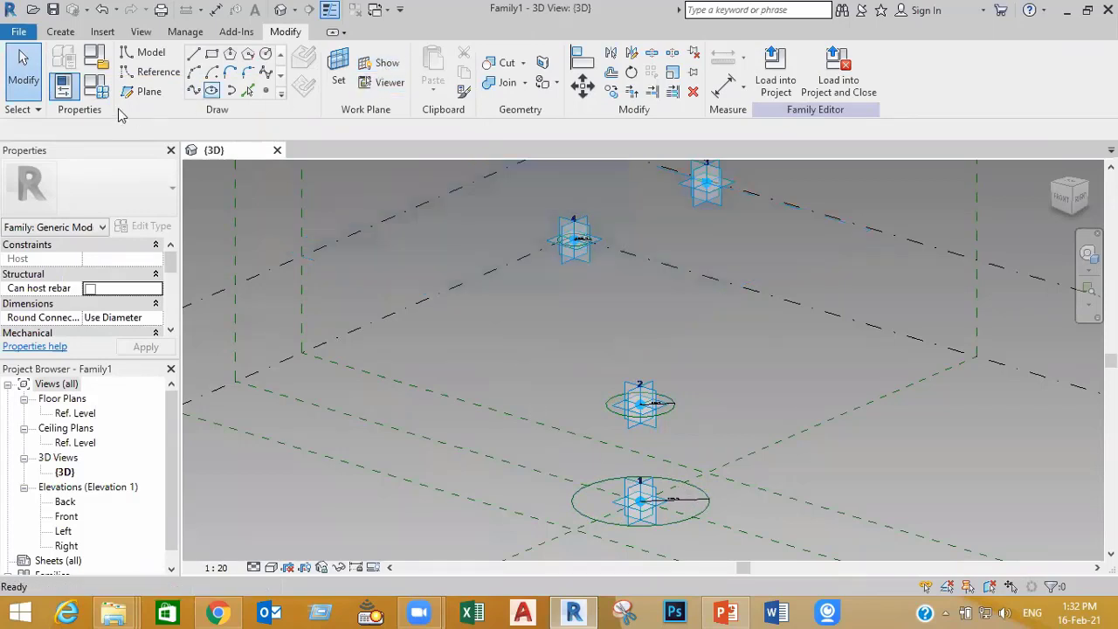
left_click(96, 85)
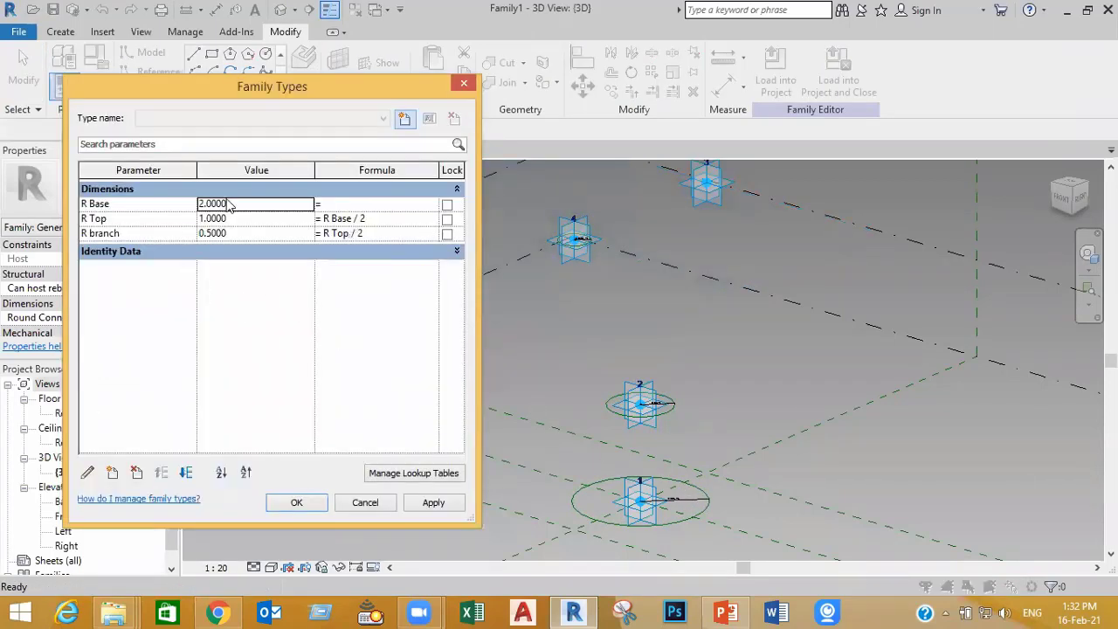
double_click(245, 203)
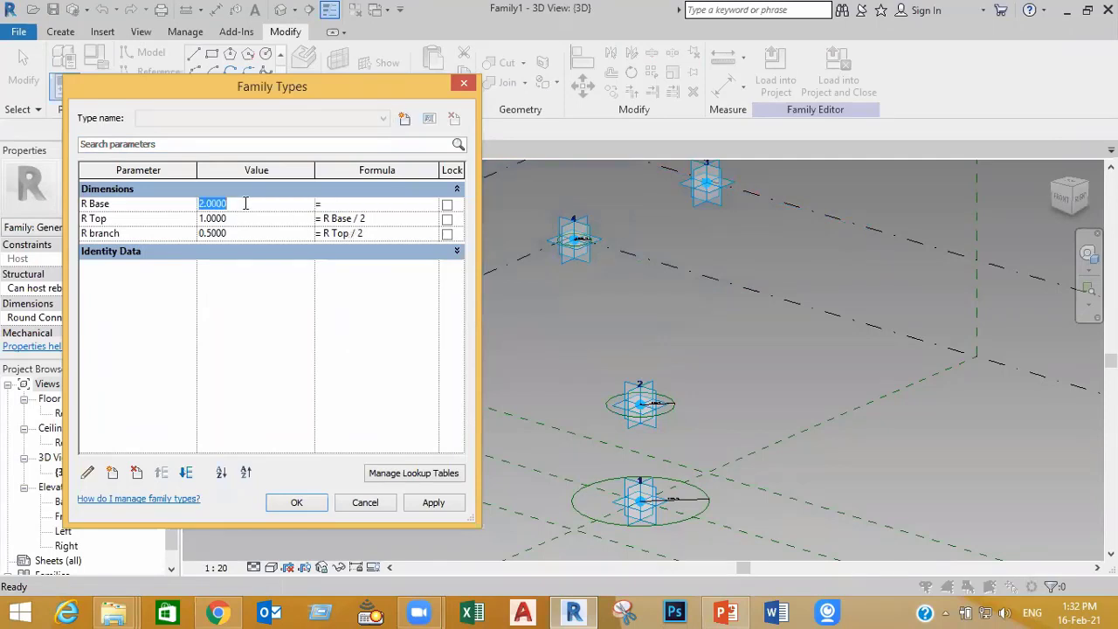
type("5")
left_click(433, 502)
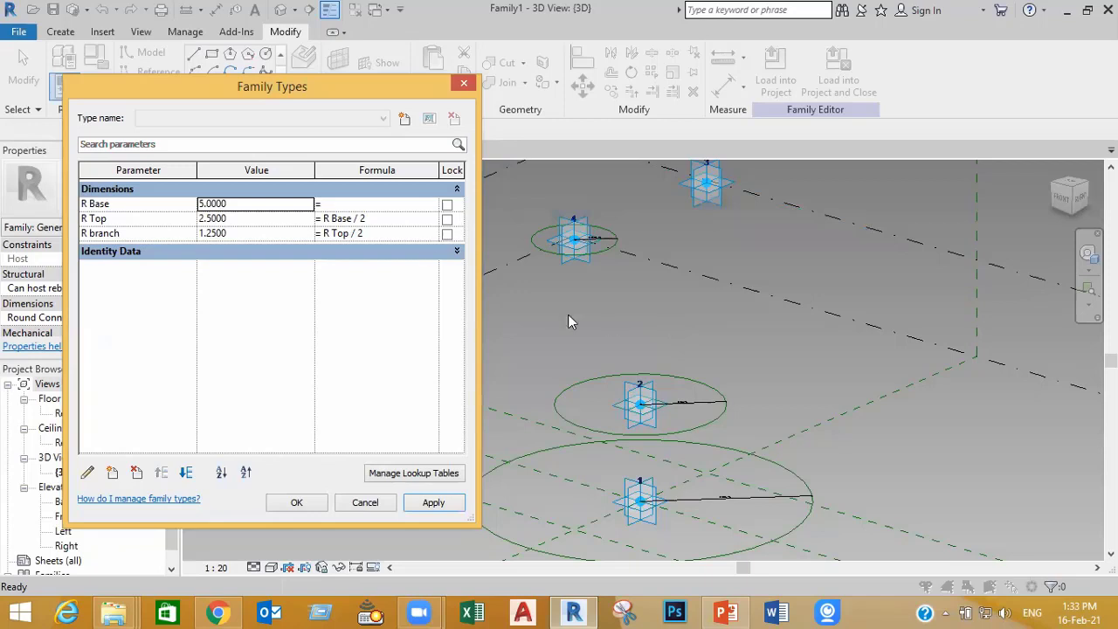
Step: Set R Base to 0.9, making R Top 0.4500 and R branch 0.2250
left_click(247, 207)
type("0.9")
key("Tab")
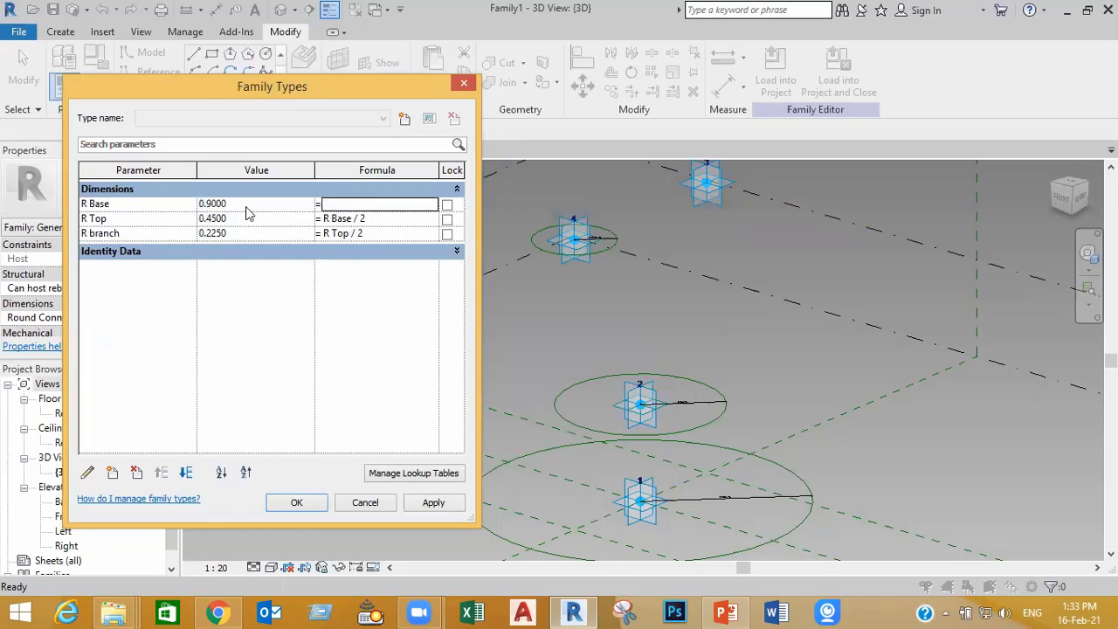
left_click(435, 505)
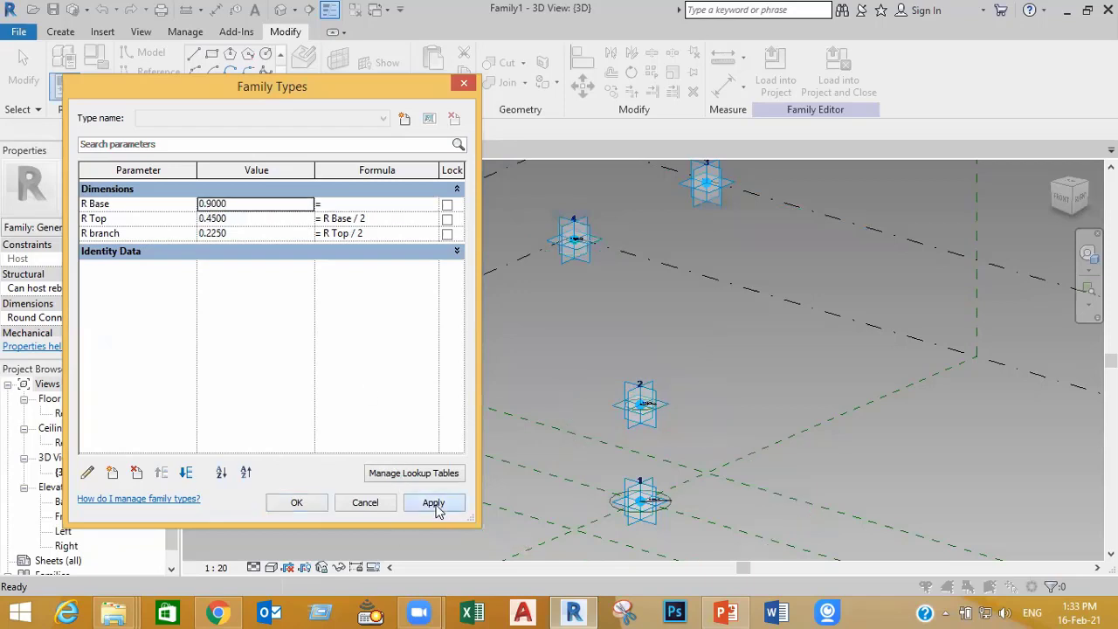
left_click(302, 503)
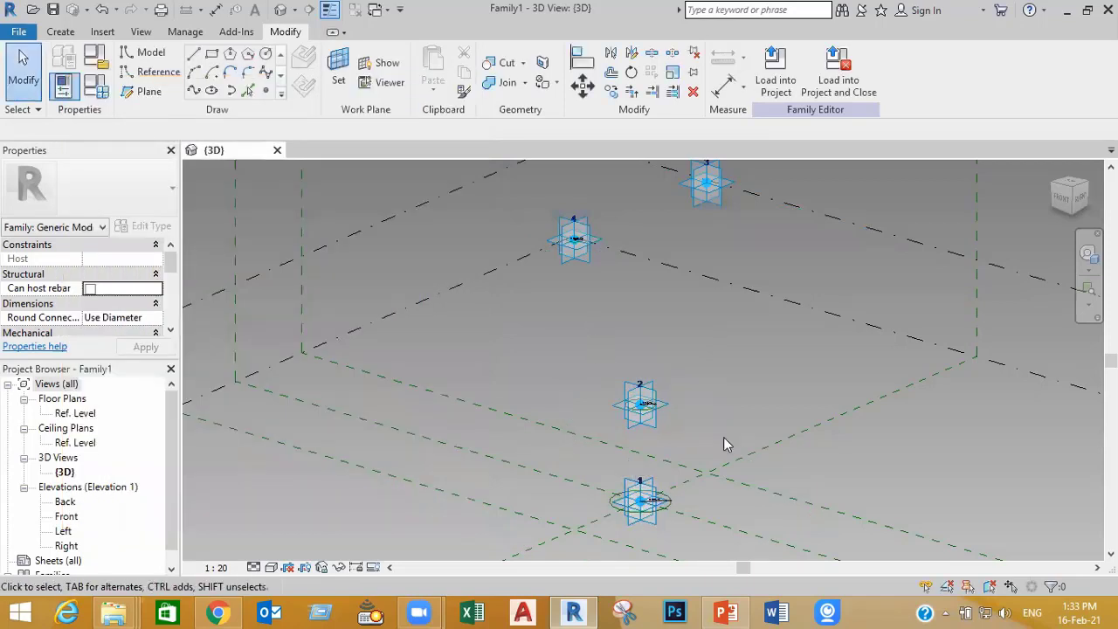
scroll(760, 402, "down", 1)
middle_click_drag(792, 382, 729, 427)
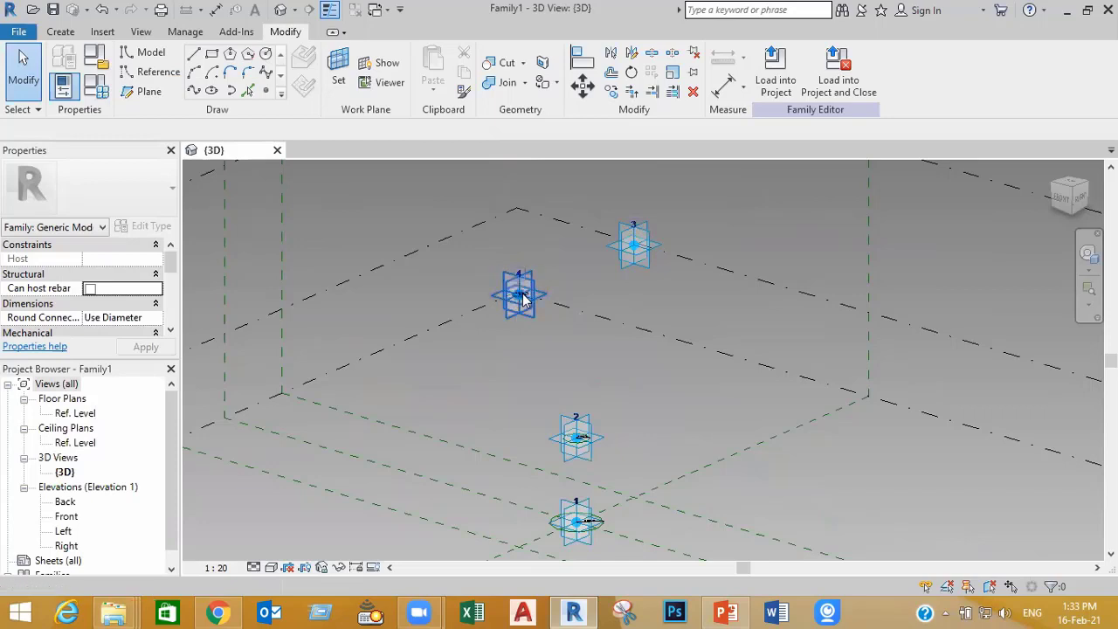
Step: Draw a reference circle of radius 1.6 around adaptive point 3 and select it
left_click(150, 72)
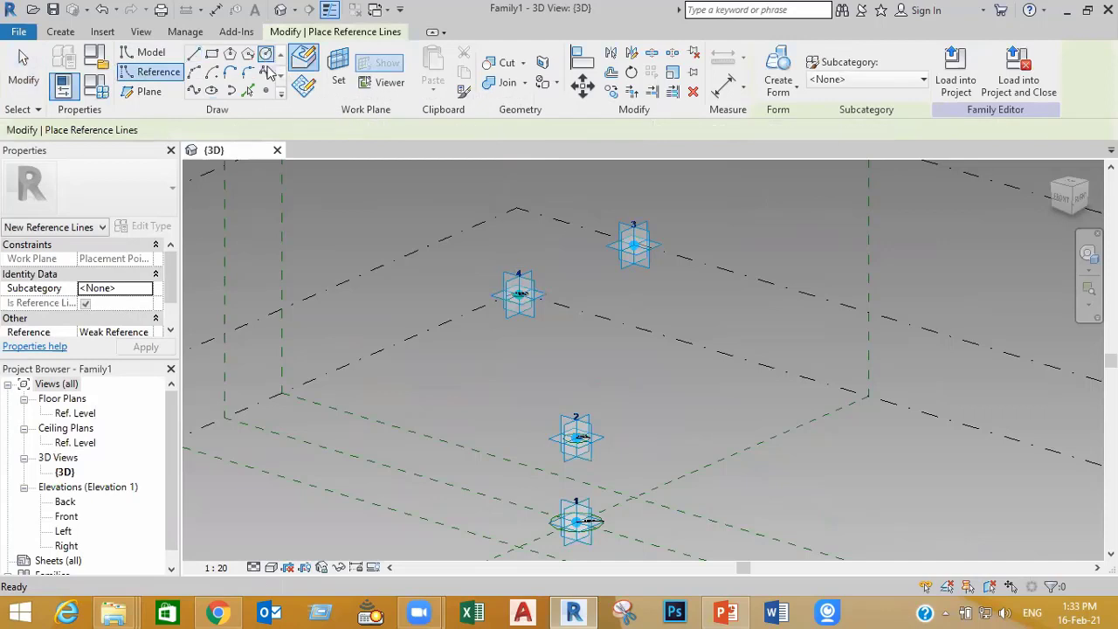
key("Escape")
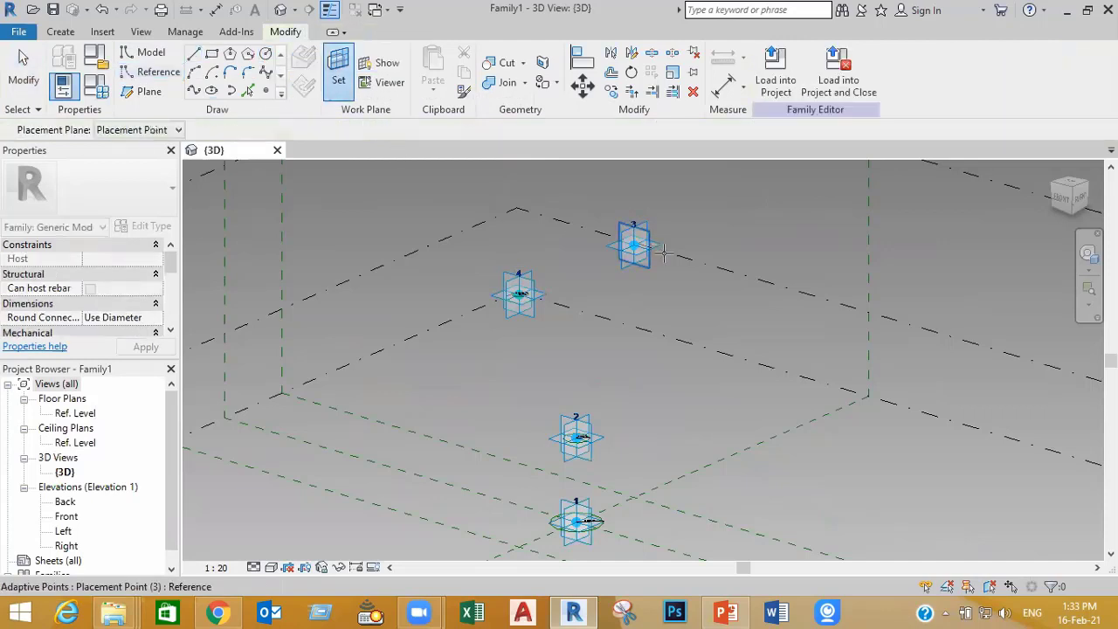
scroll(633, 229, "up", 3)
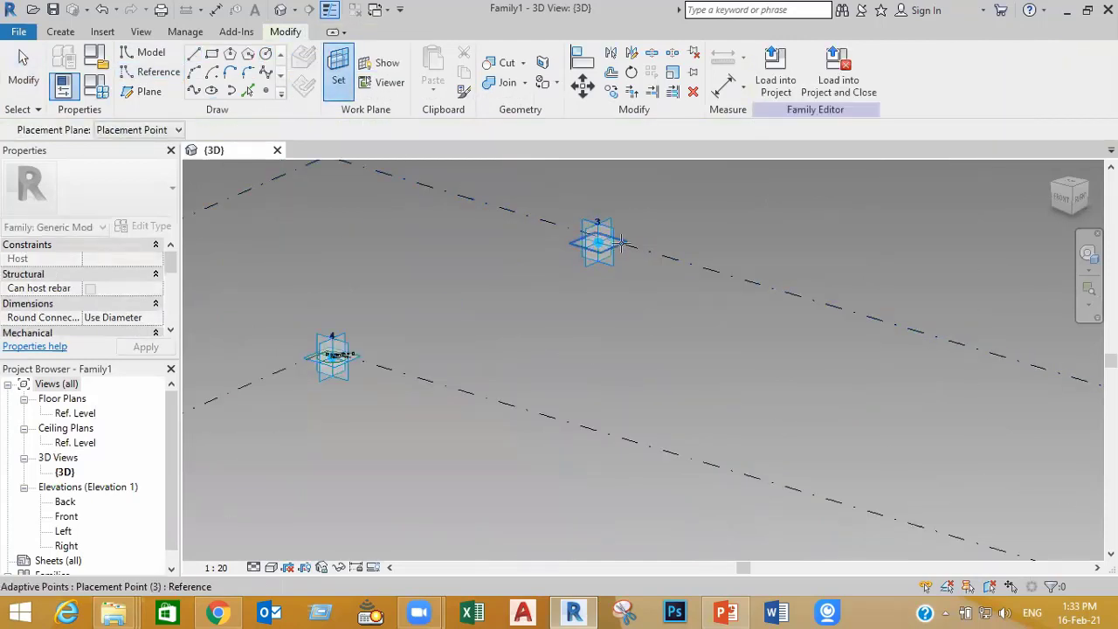
key("r")
key("p")
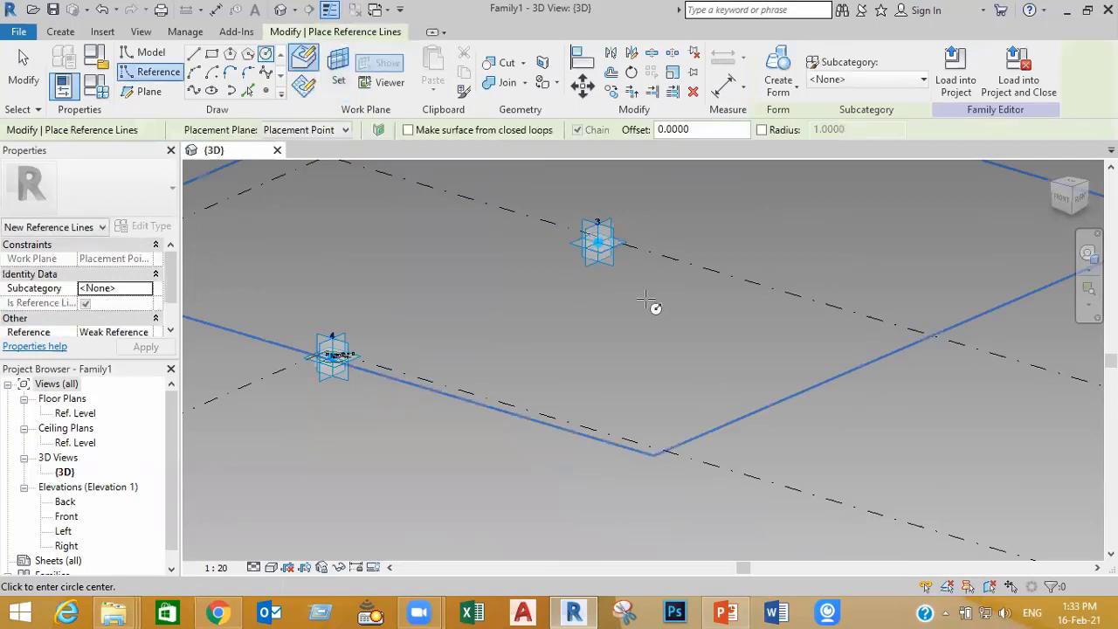
left_click(600, 245)
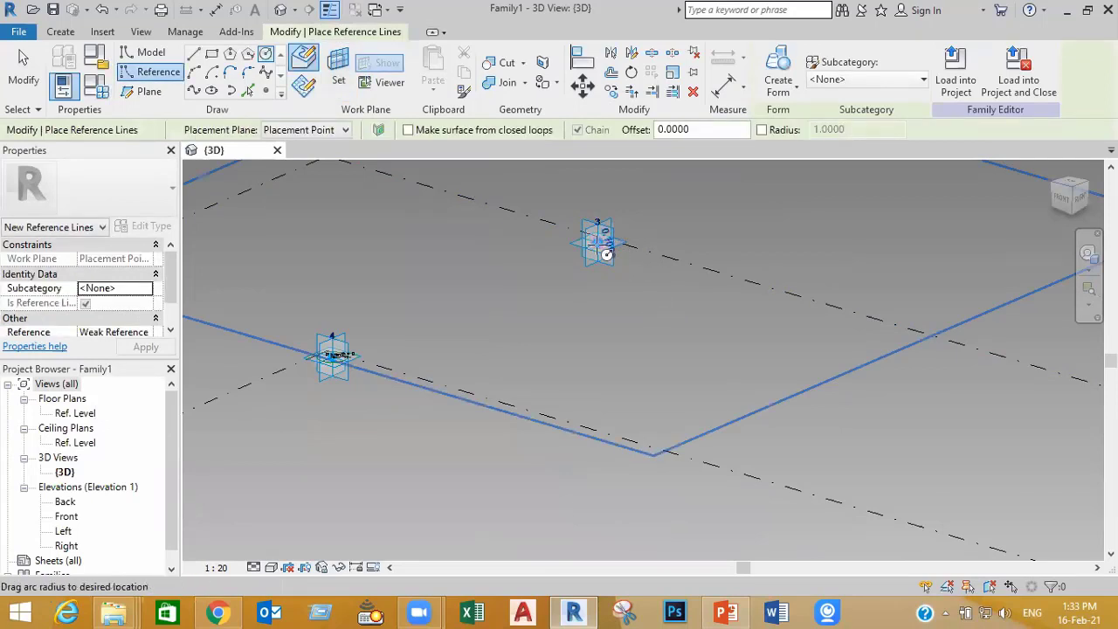
left_click(697, 346)
key("Escape")
key("Escape")
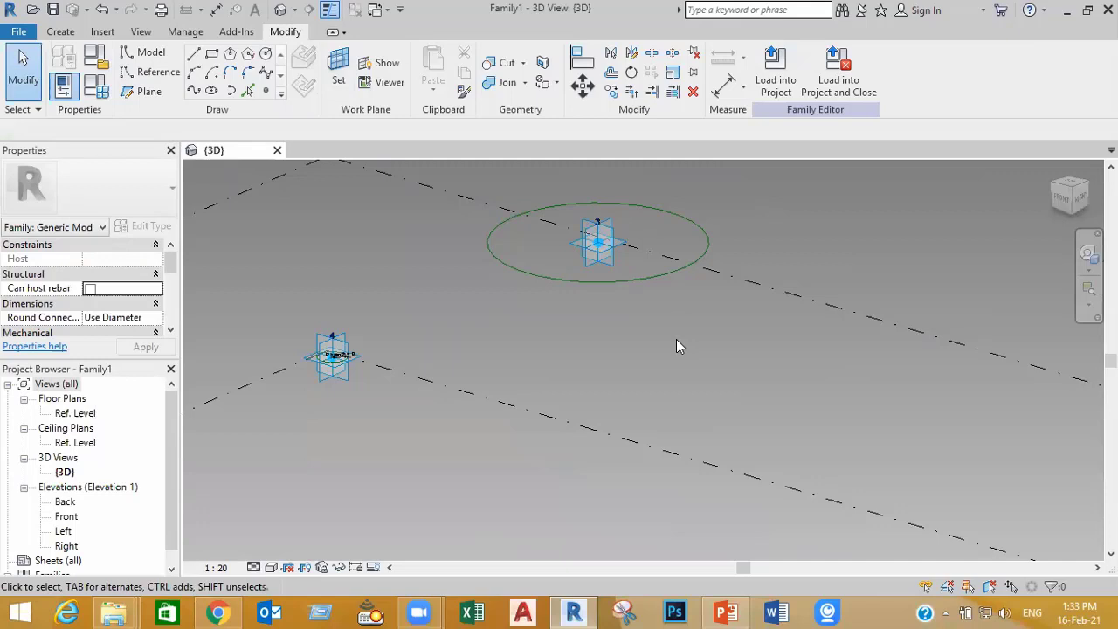
left_click(659, 277)
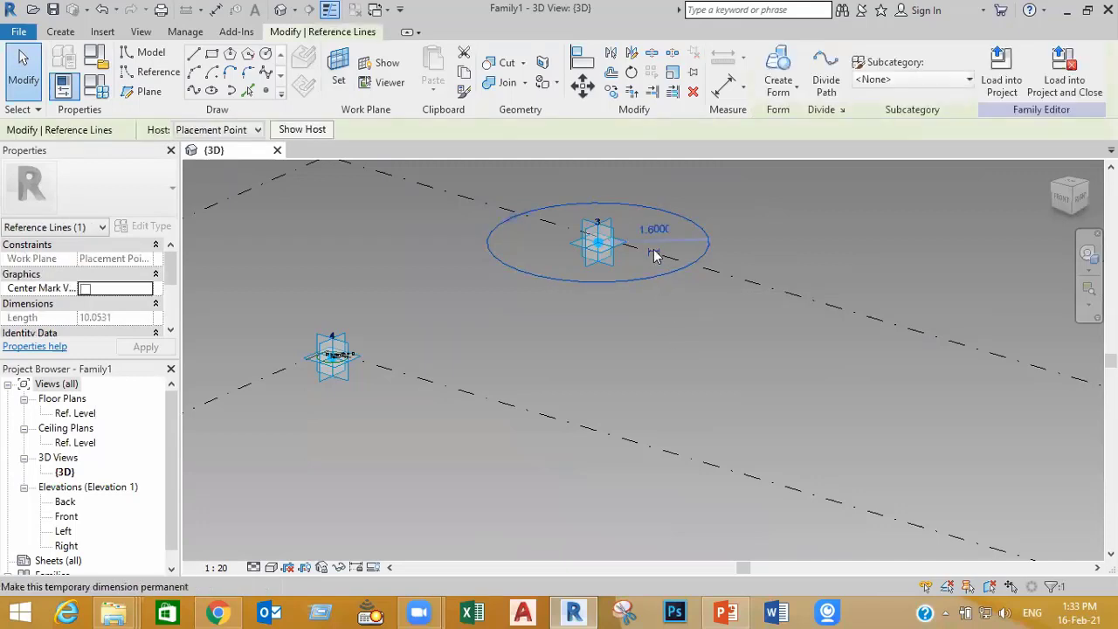
Step: Make the point-3 circle's radius dimension permanent and select it
left_click(654, 251)
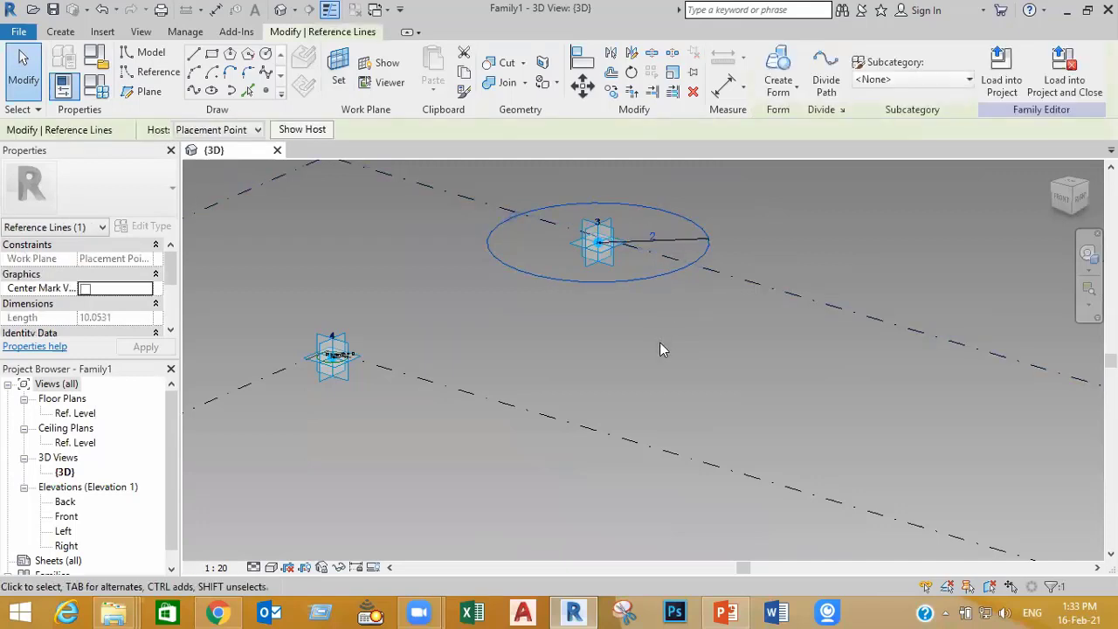
left_click(675, 241)
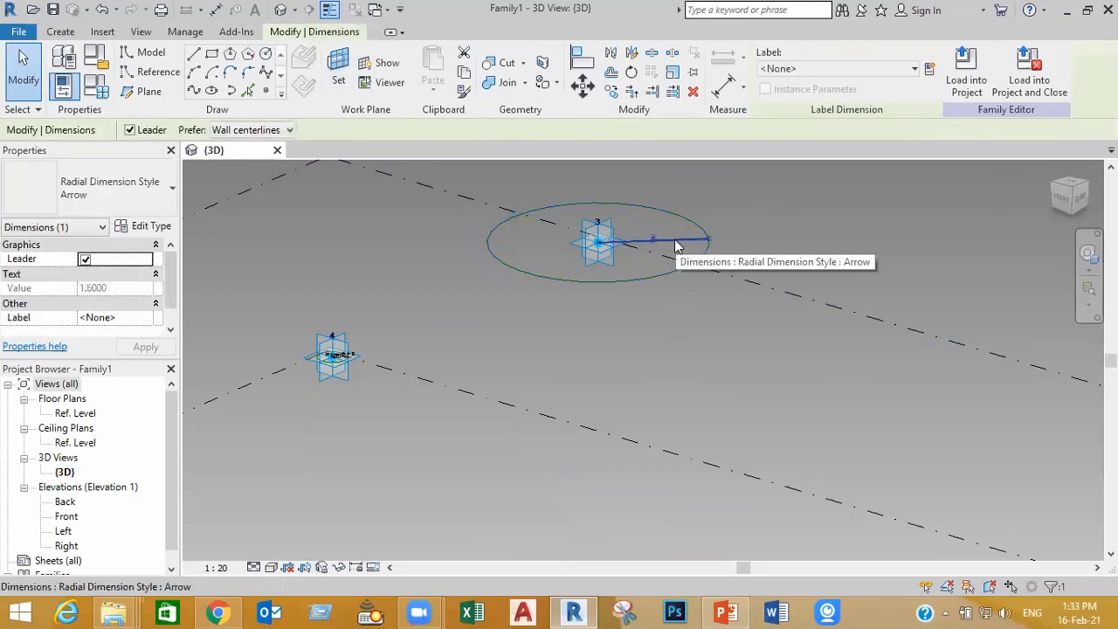
left_click(915, 69)
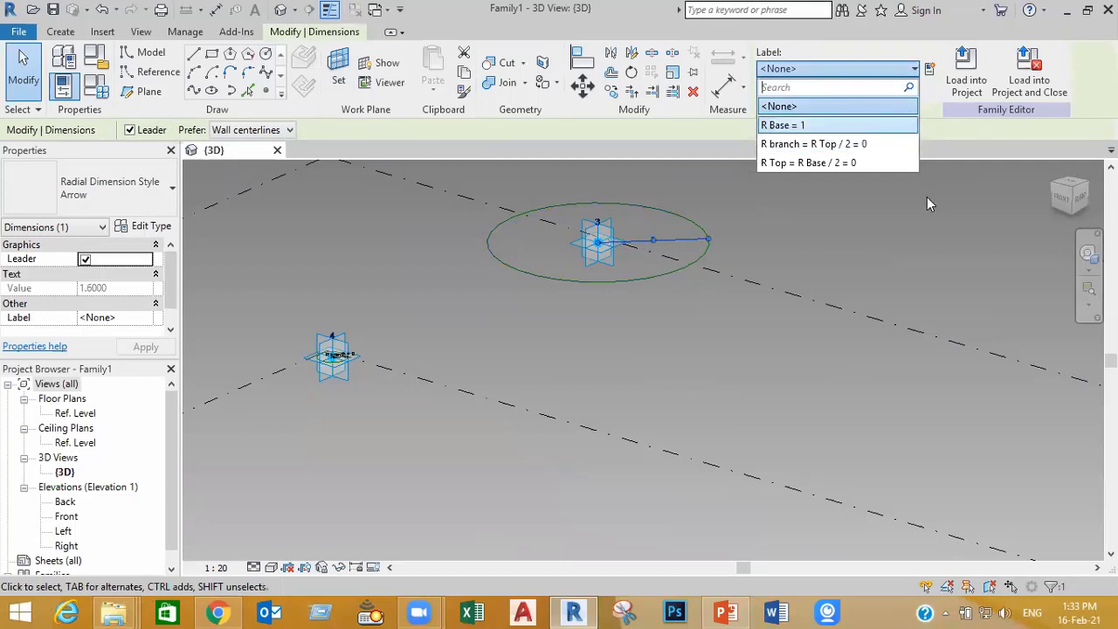
left_click(929, 70)
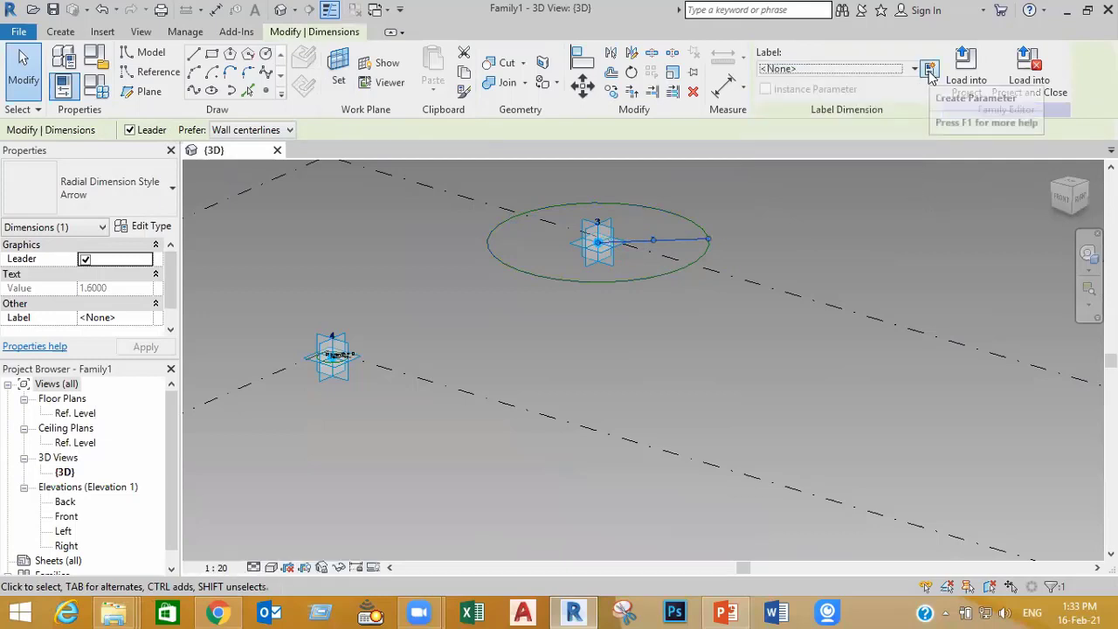
left_click(930, 71)
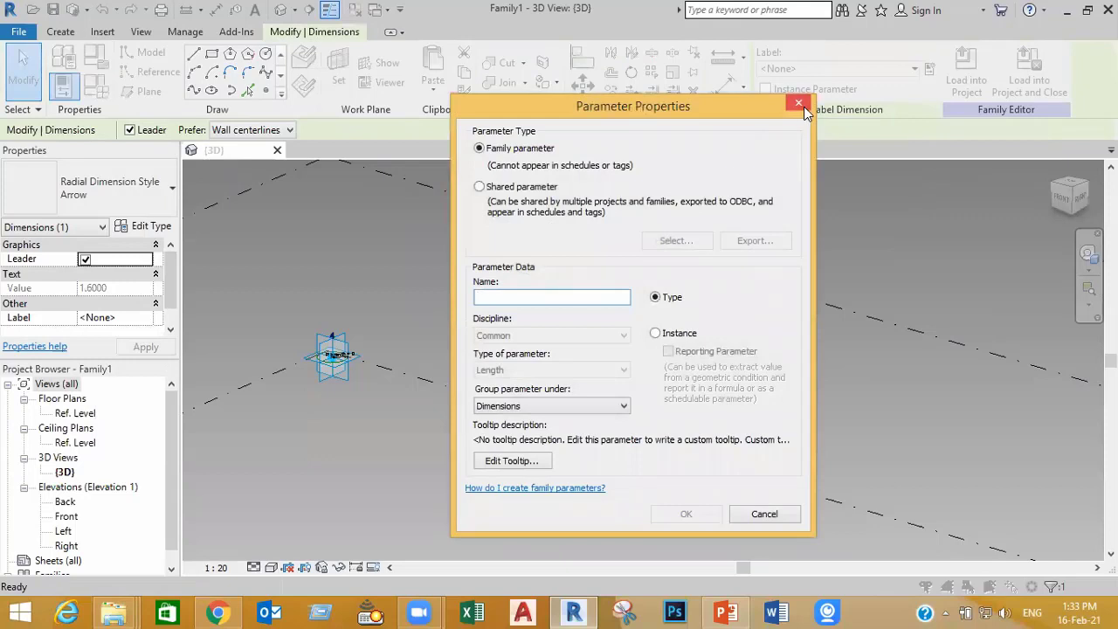
left_click(798, 103)
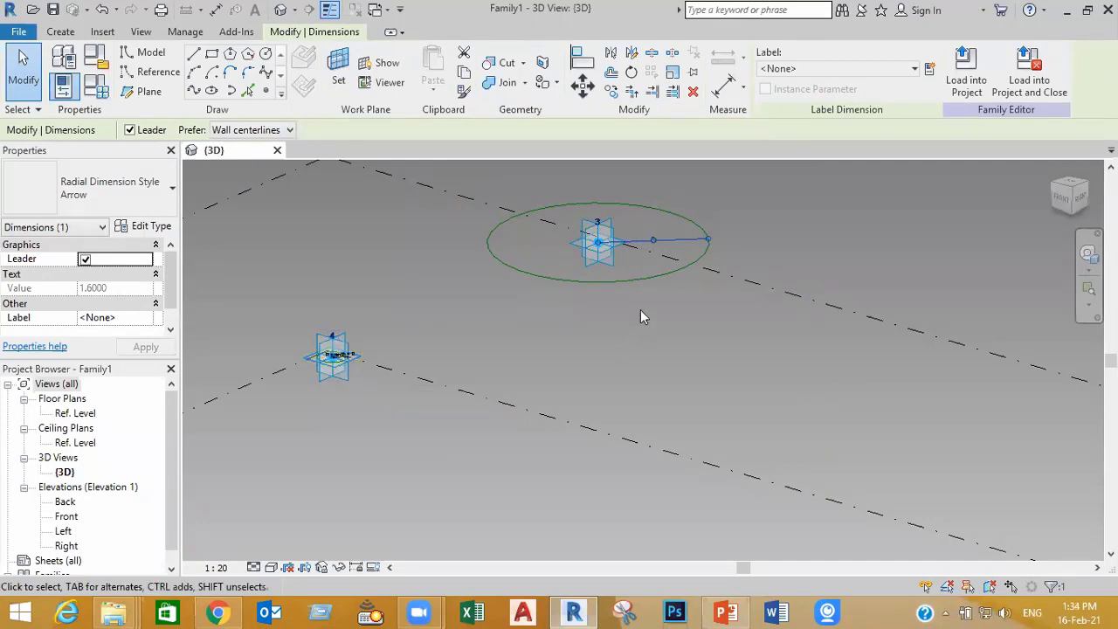
Step: Label the point-3 radius with R branch, shrinking the circle to 0.2250
left_click(882, 73)
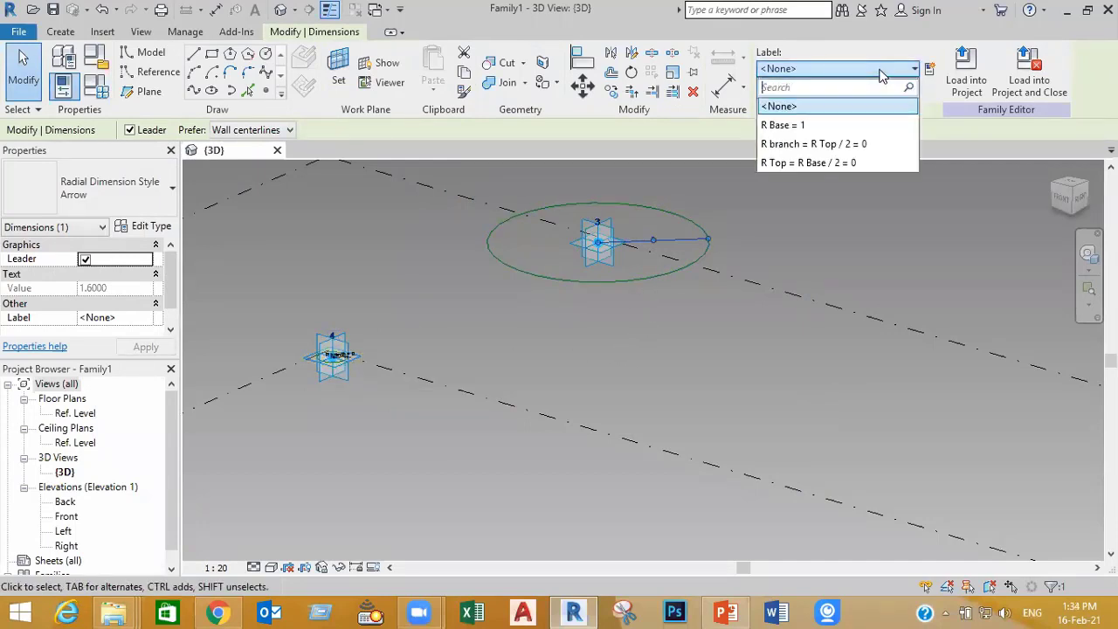
left_click(784, 145)
left_click(686, 326)
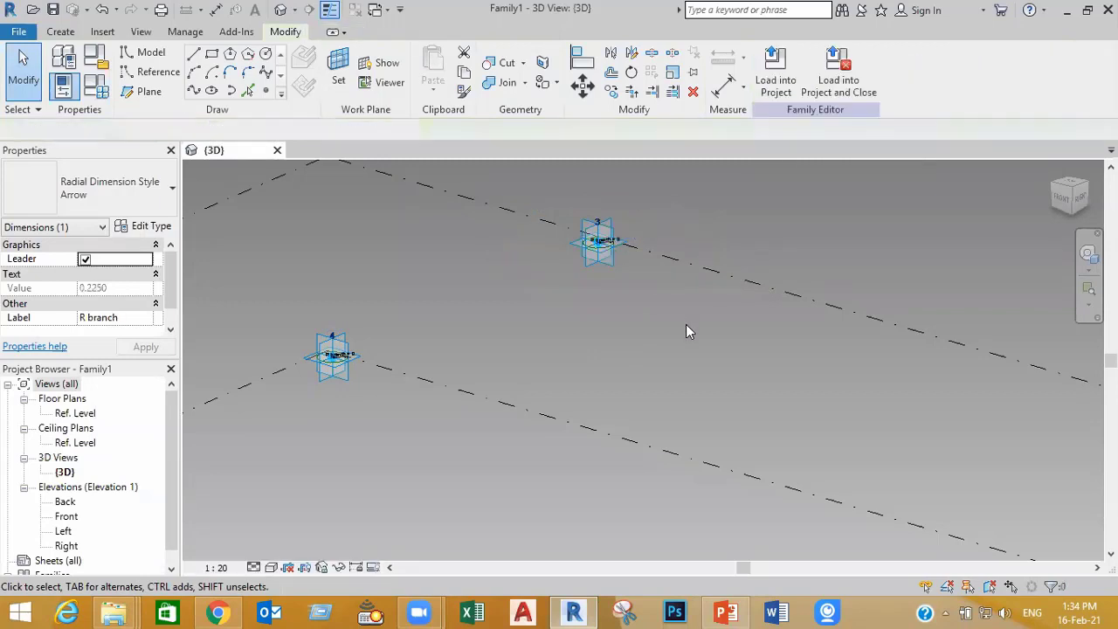
scroll(642, 332, "down", 2)
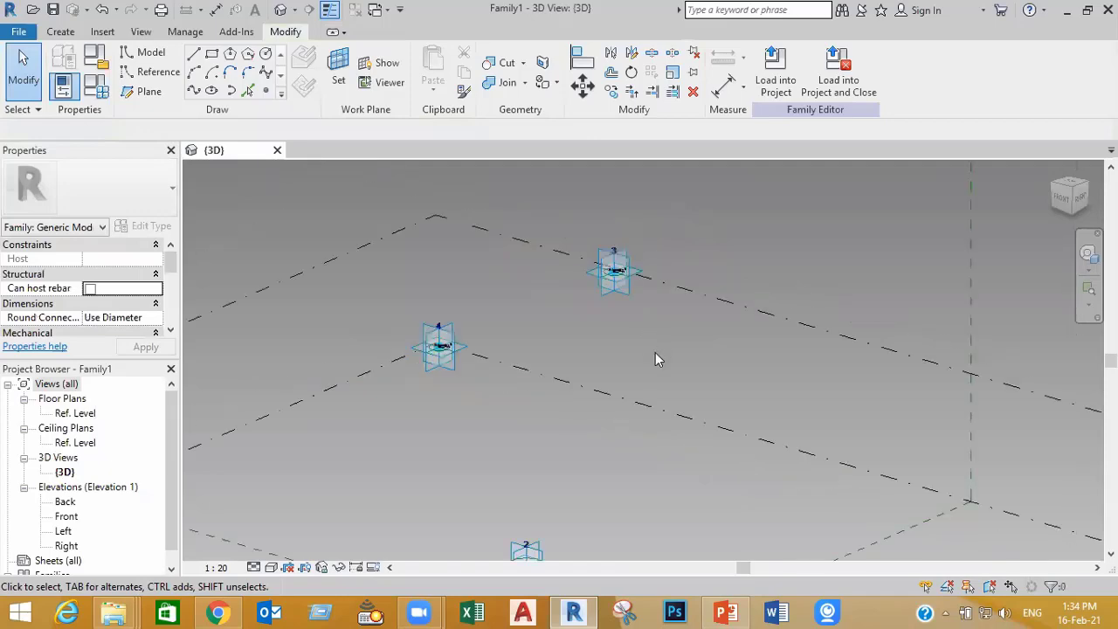
scroll(656, 352, "down", 2)
middle_click_drag(655, 387, 714, 323)
scroll(722, 322, "down", 1)
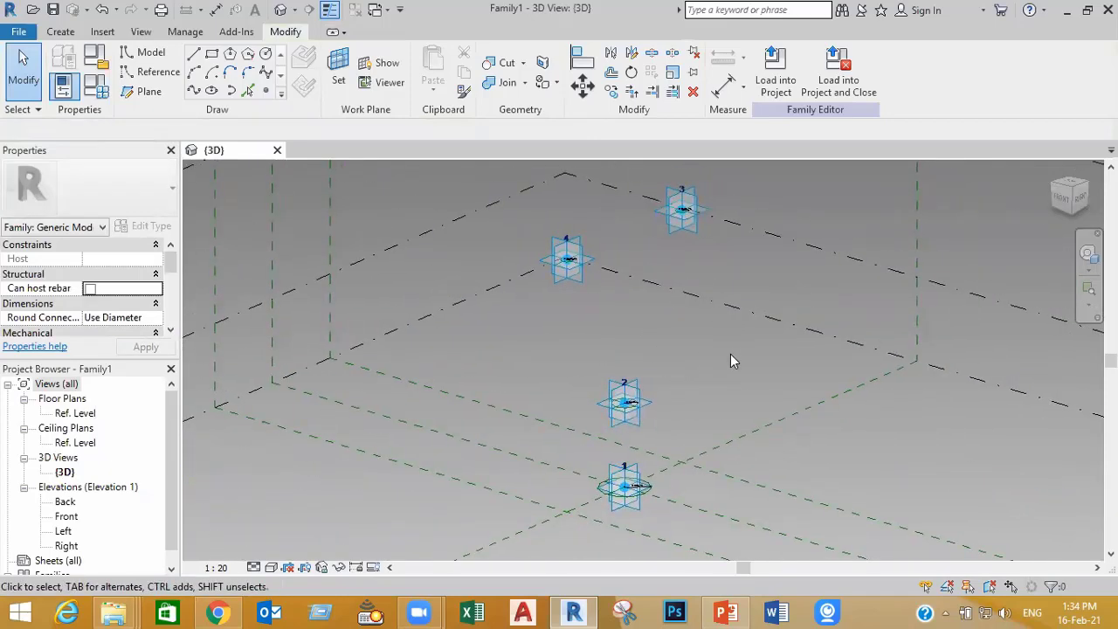
left_click(97, 88)
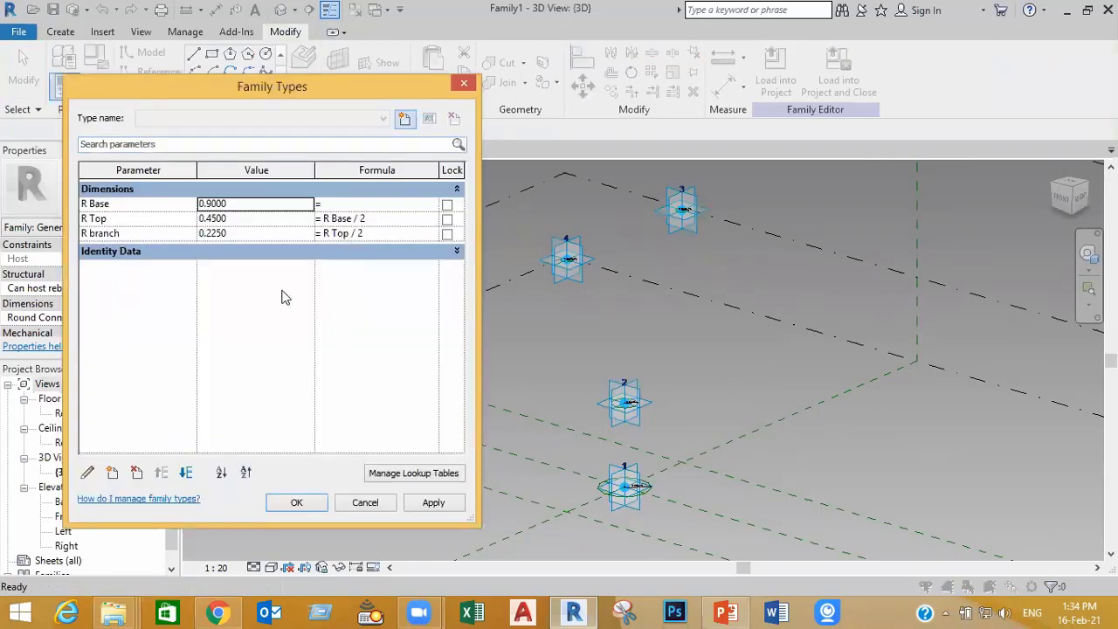
left_click(243, 203)
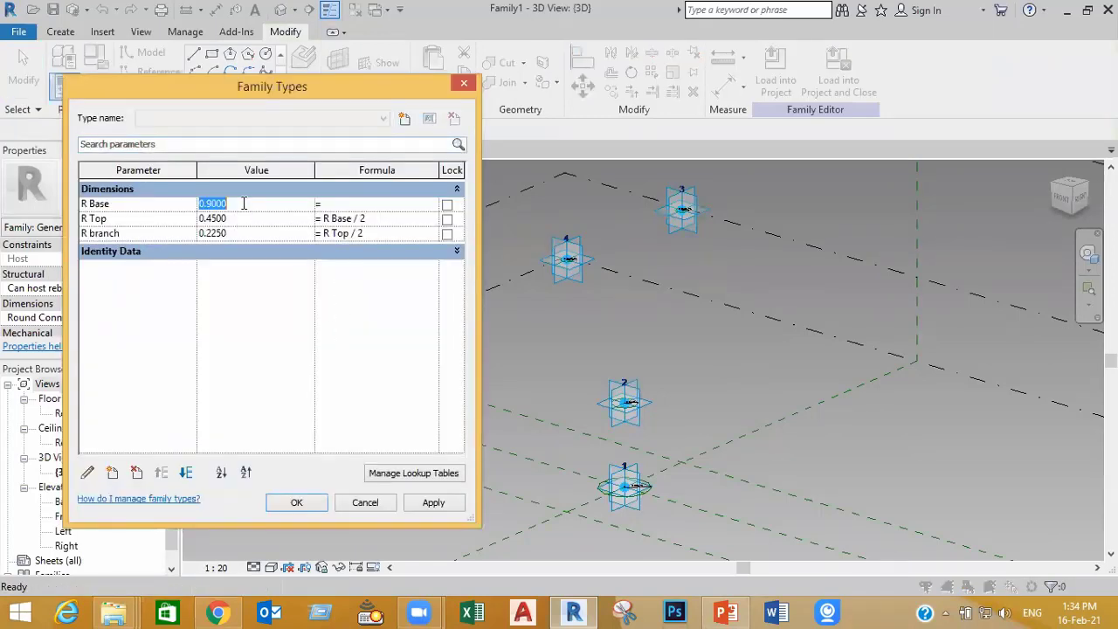
type("4")
left_click(452, 512)
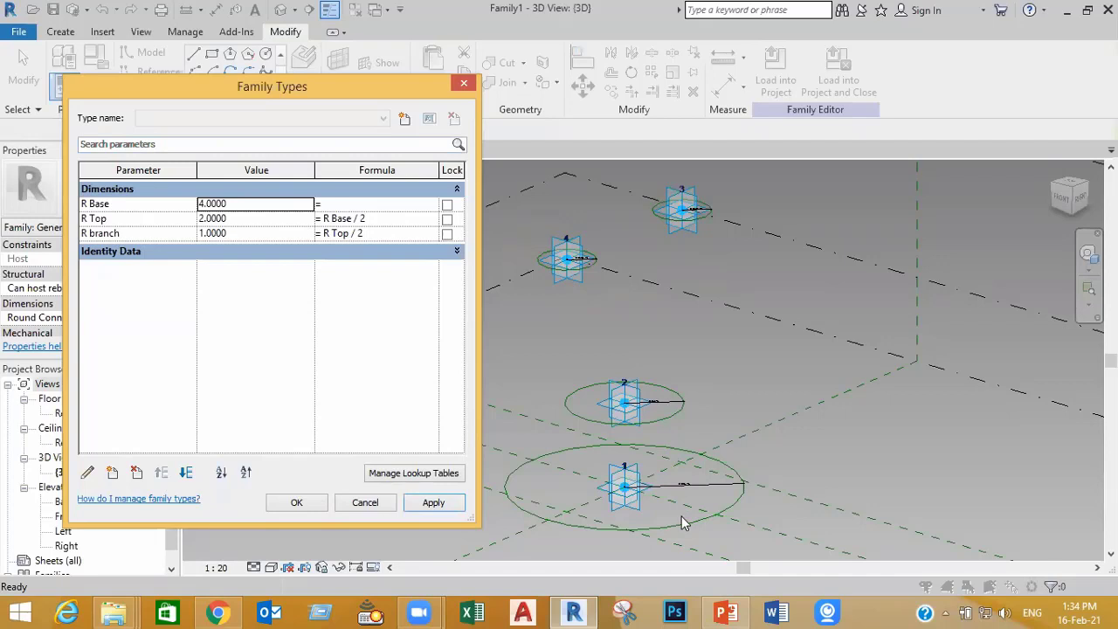
left_click(320, 205)
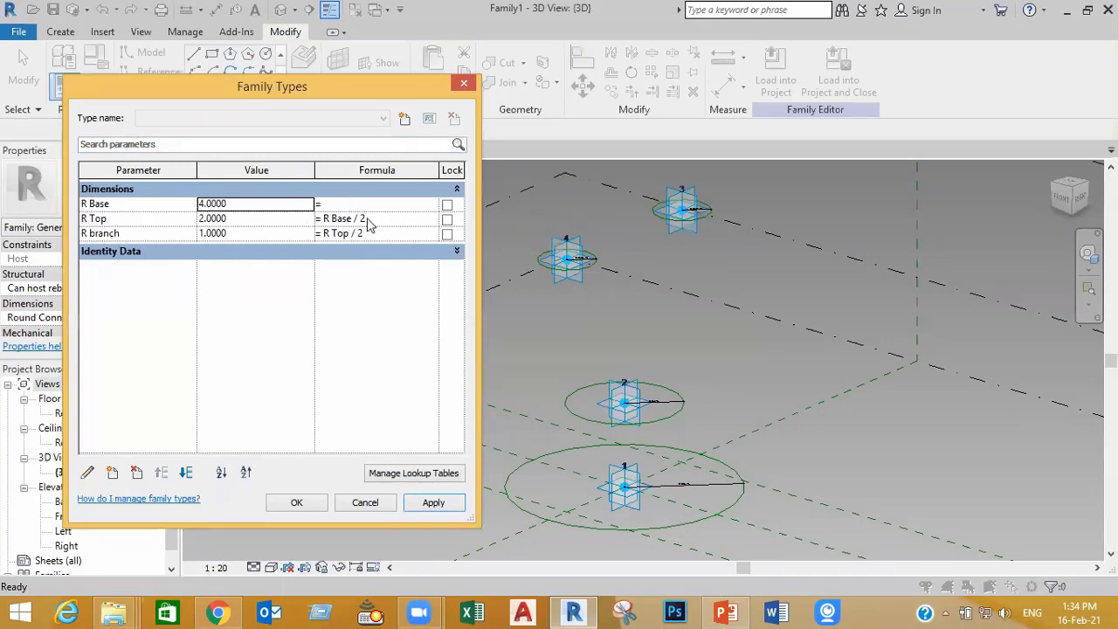
left_click(248, 205)
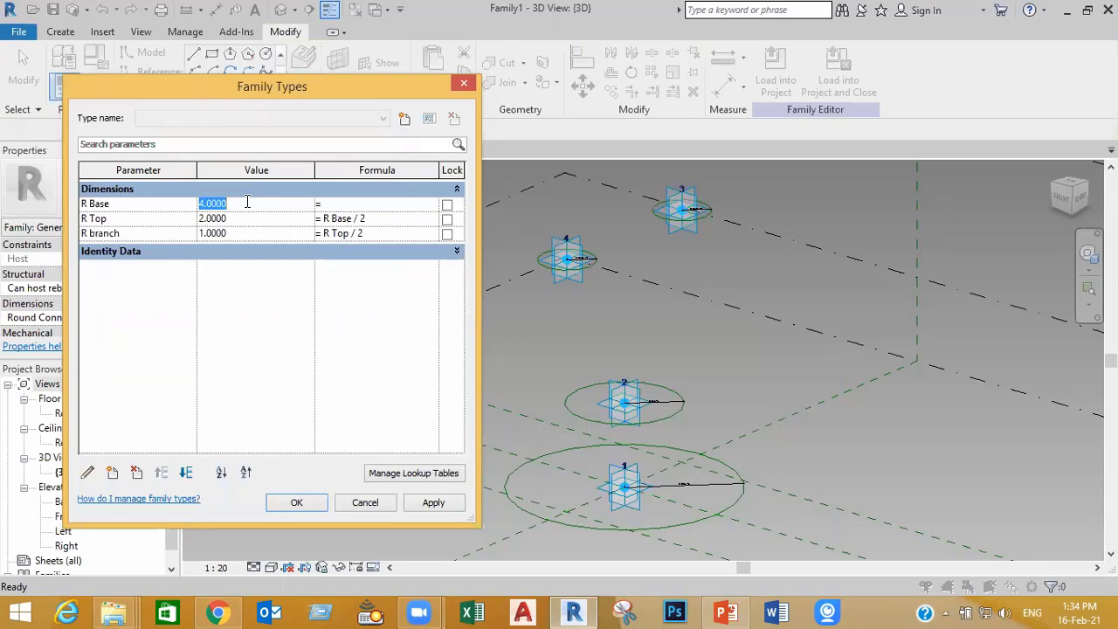
key("BackSpace")
left_click(437, 504)
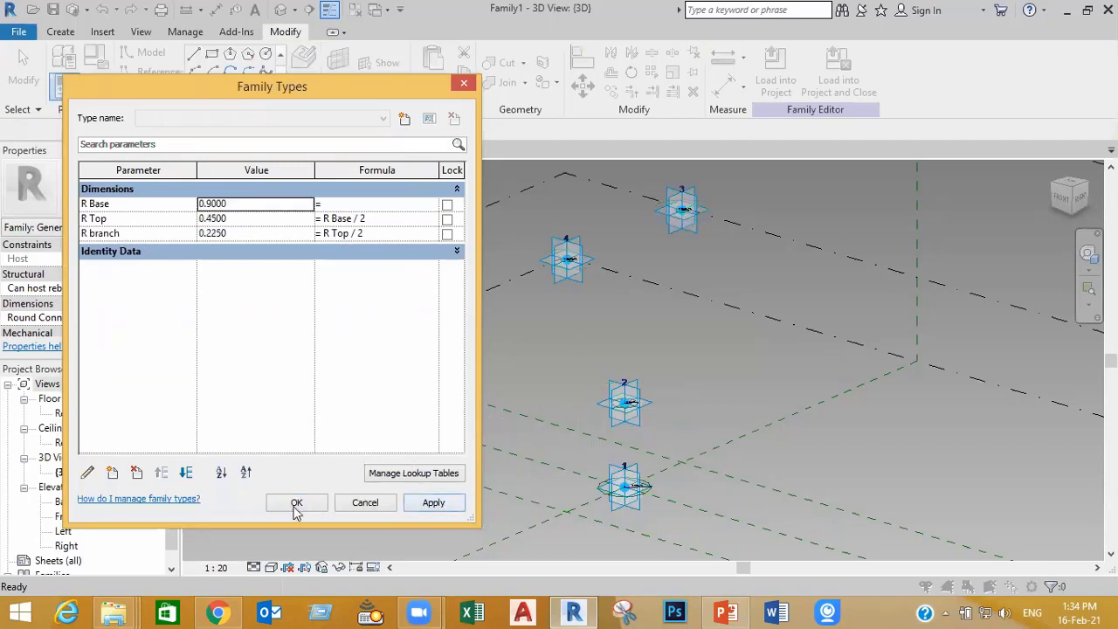
left_click(365, 502)
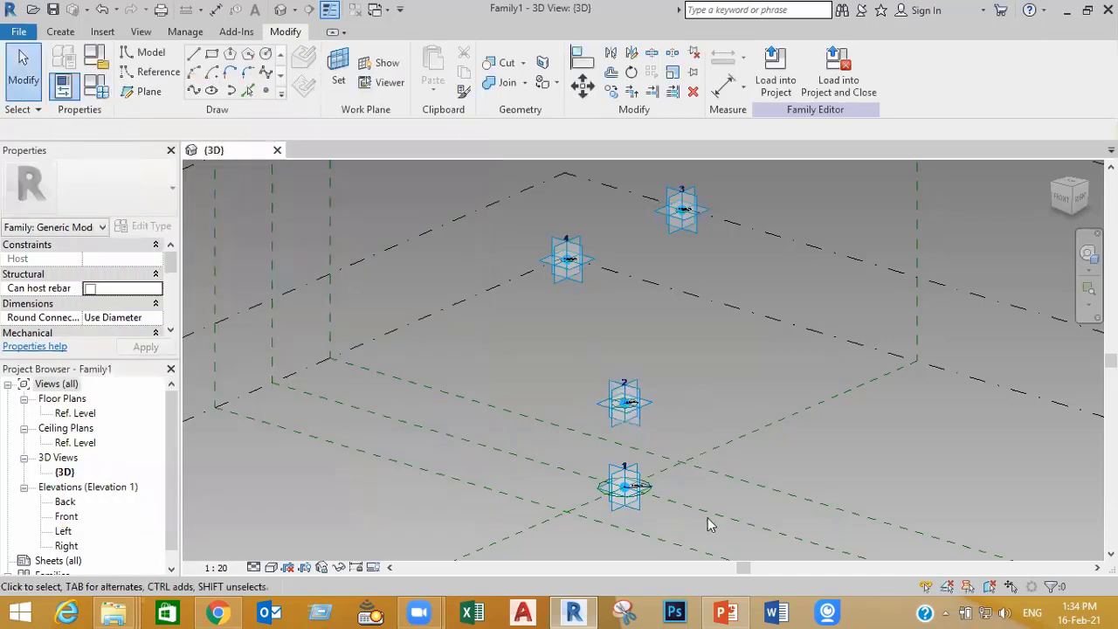
scroll(647, 521, "up", 2)
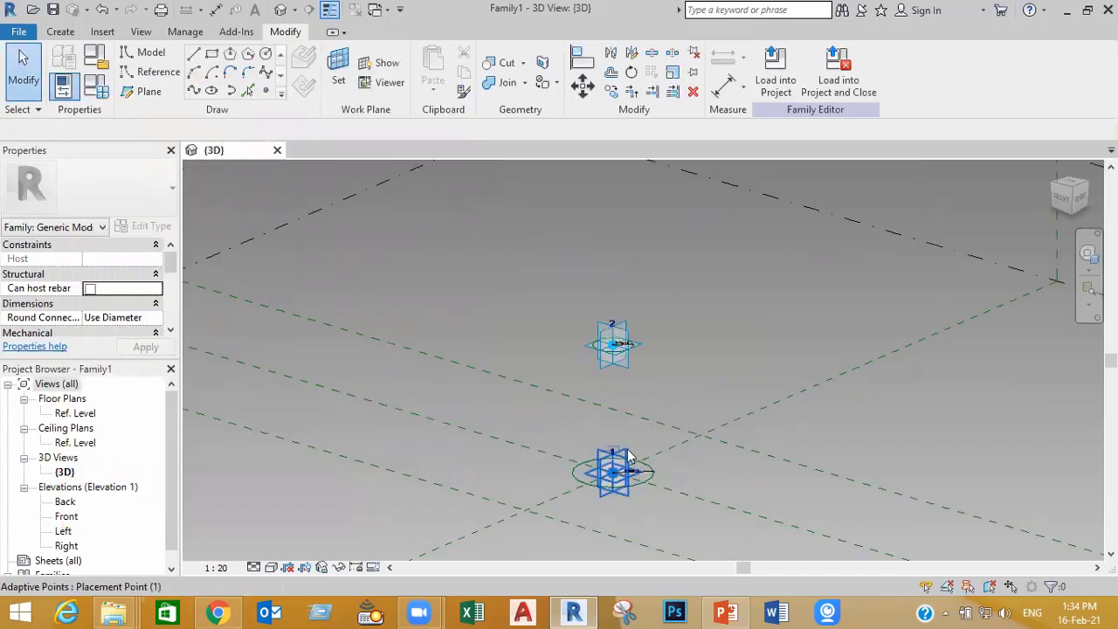
left_click(626, 458)
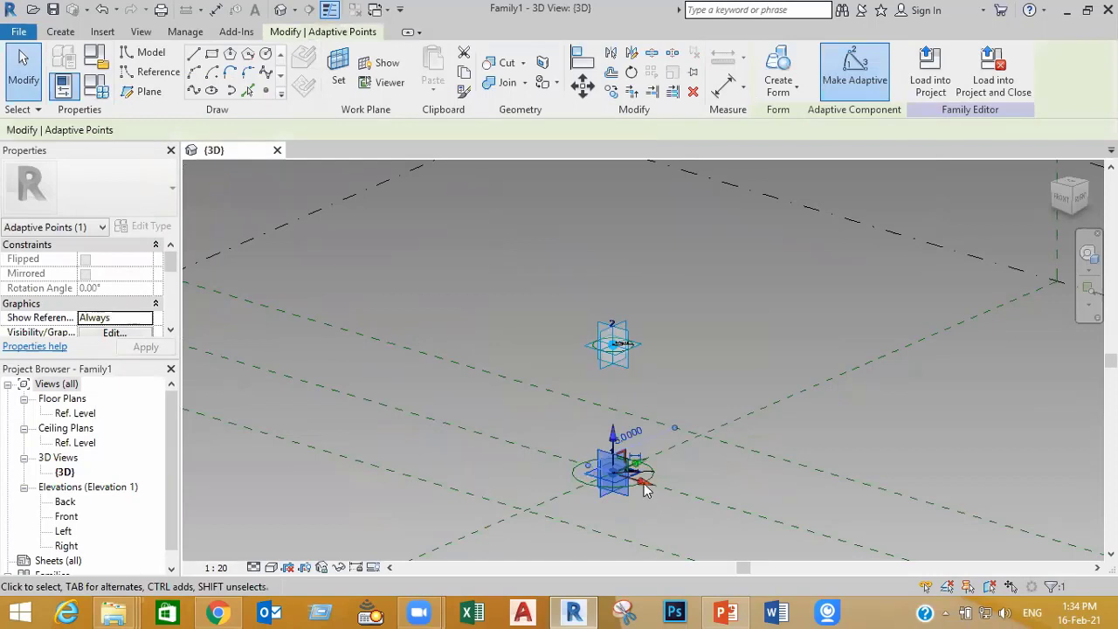
left_click_drag(644, 485, 806, 529)
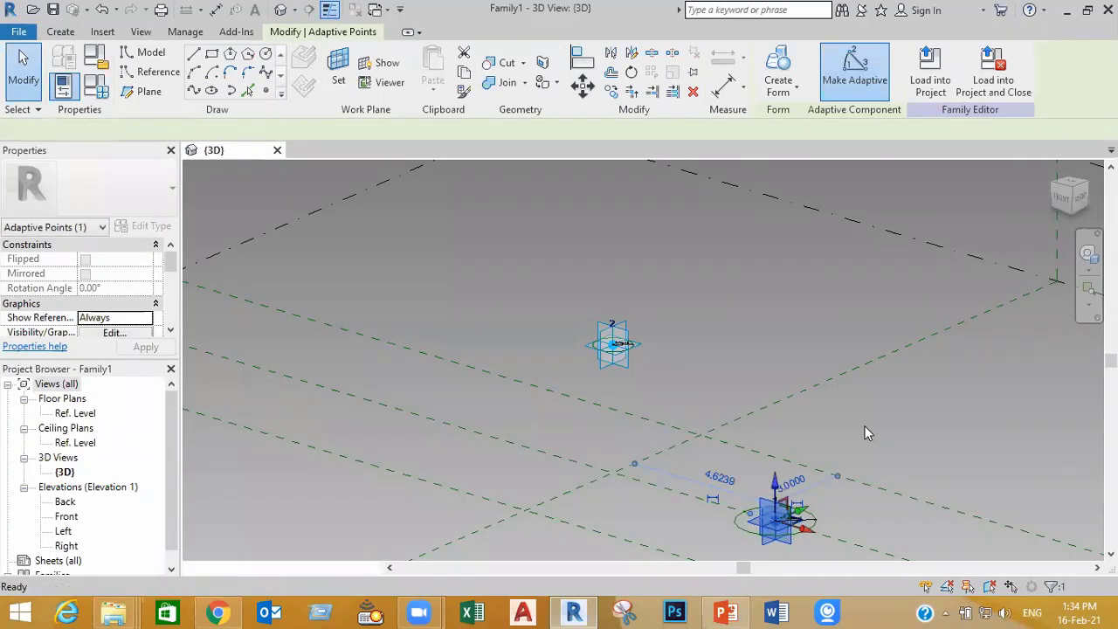
key("ctrl+z")
scroll(865, 428, "down", 3)
middle_click_drag(858, 424, 817, 446)
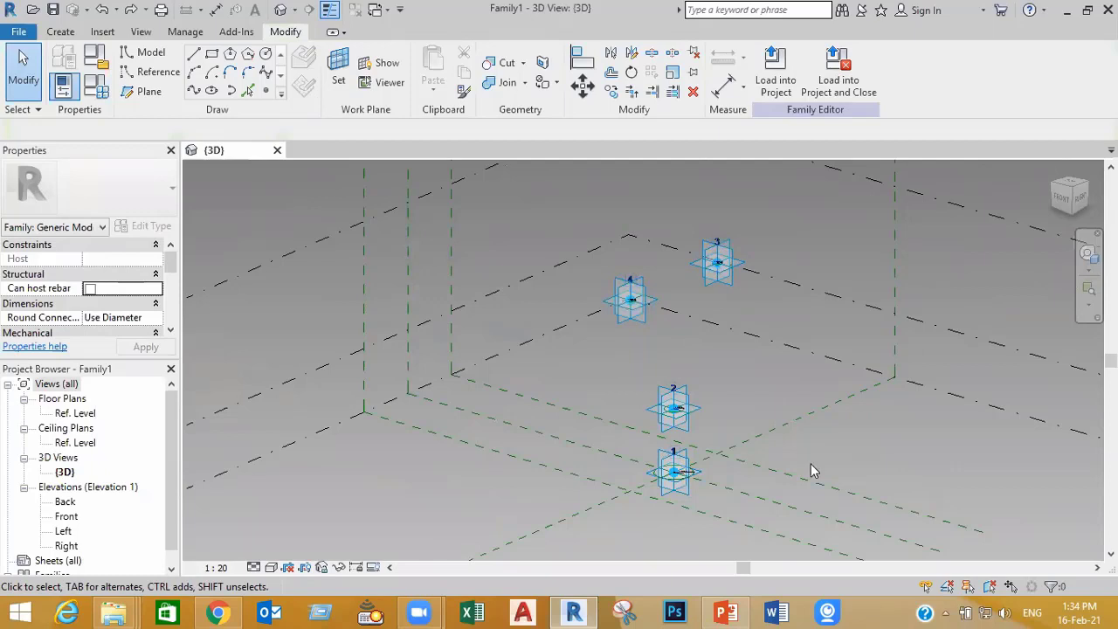
scroll(747, 496, "up", 3)
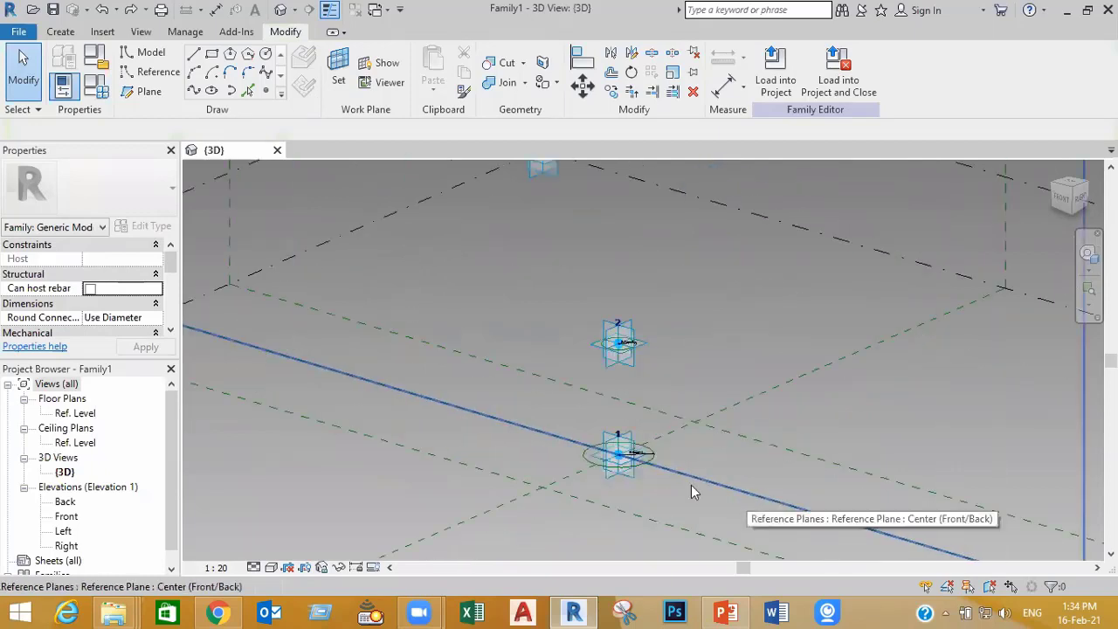
left_click(635, 470)
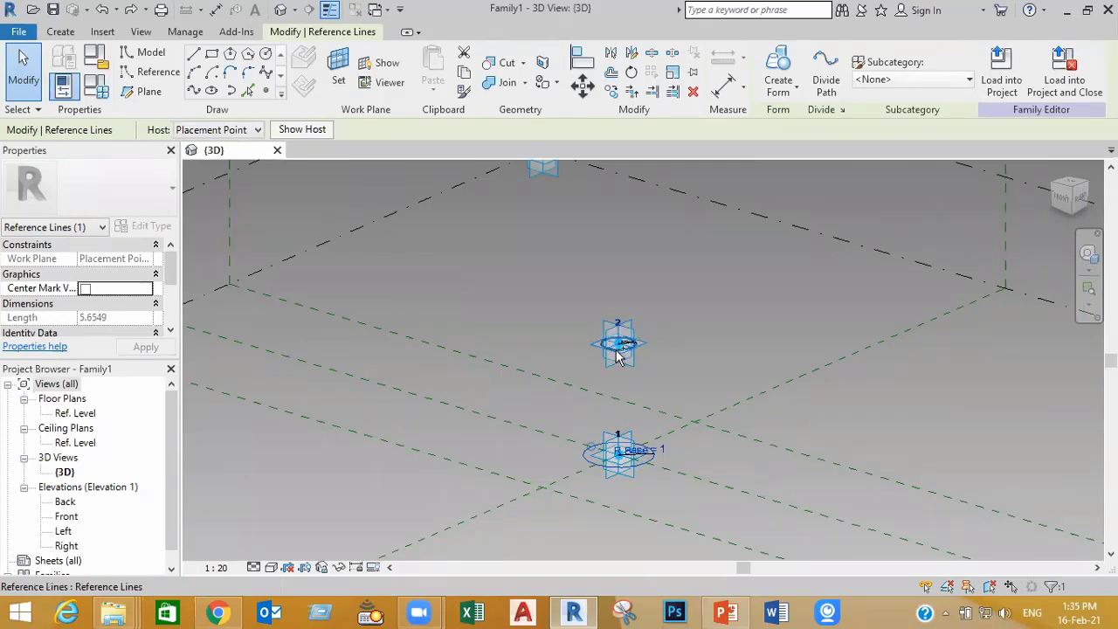
Step: Loft a solid tapered trunk between the circles at adaptive points 1 and 2
left_click(618, 349, "ctrl")
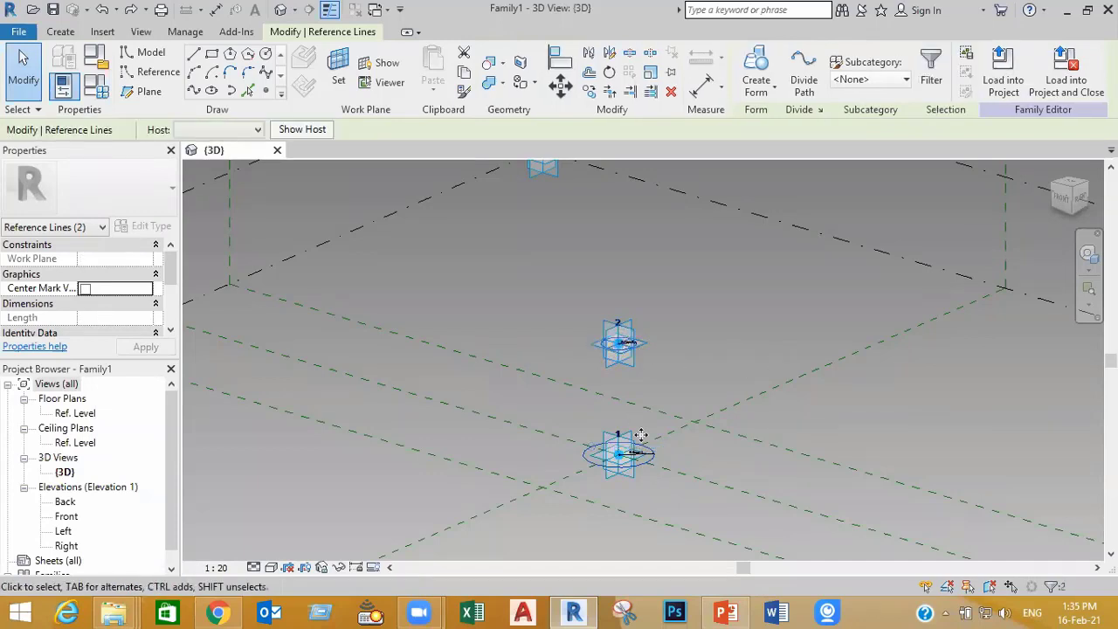
left_click(770, 94)
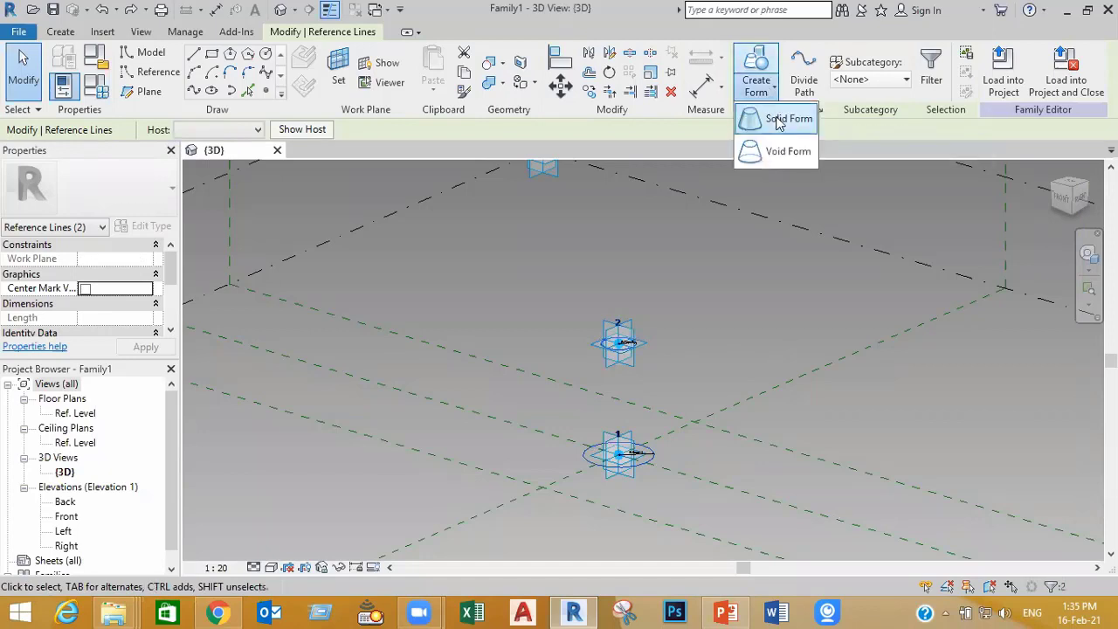
left_click(778, 122)
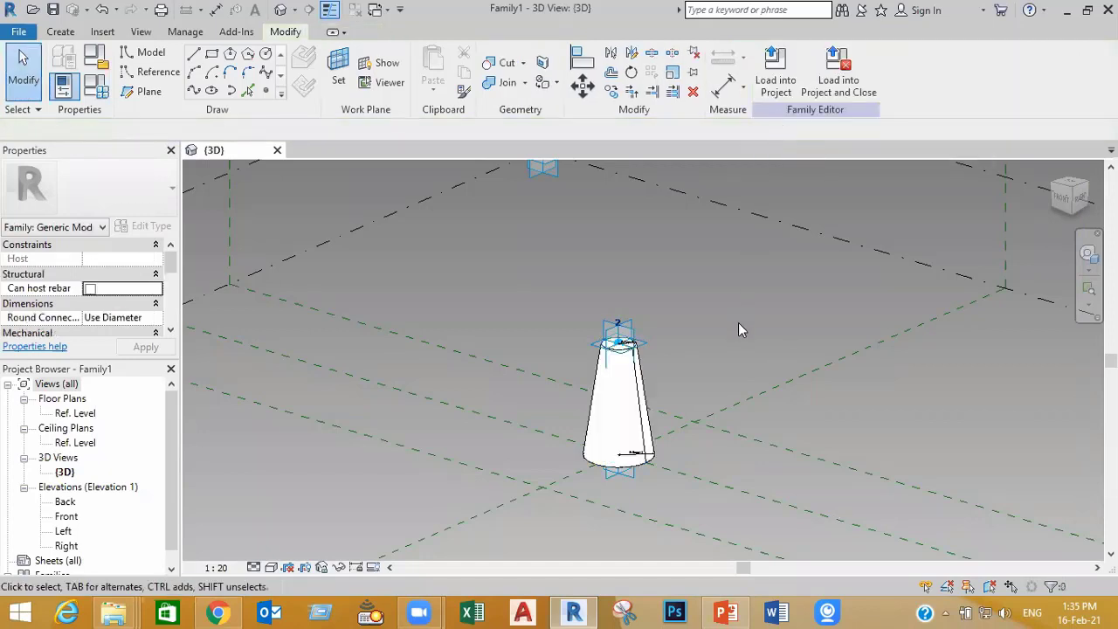
scroll(738, 322, "down", 1)
middle_click_drag(699, 333, 665, 378)
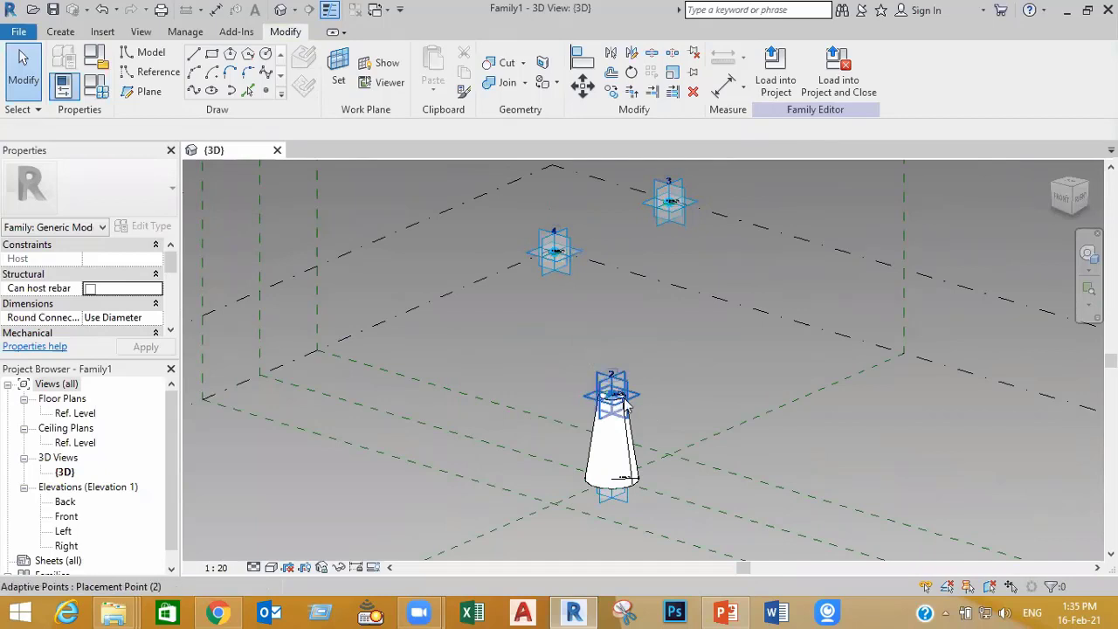
Step: Select the trunk's top R Top circle and the R branch circle at point 3
scroll(611, 397, "up", 3)
scroll(621, 400, "up", 2)
scroll(621, 400, "up", 1)
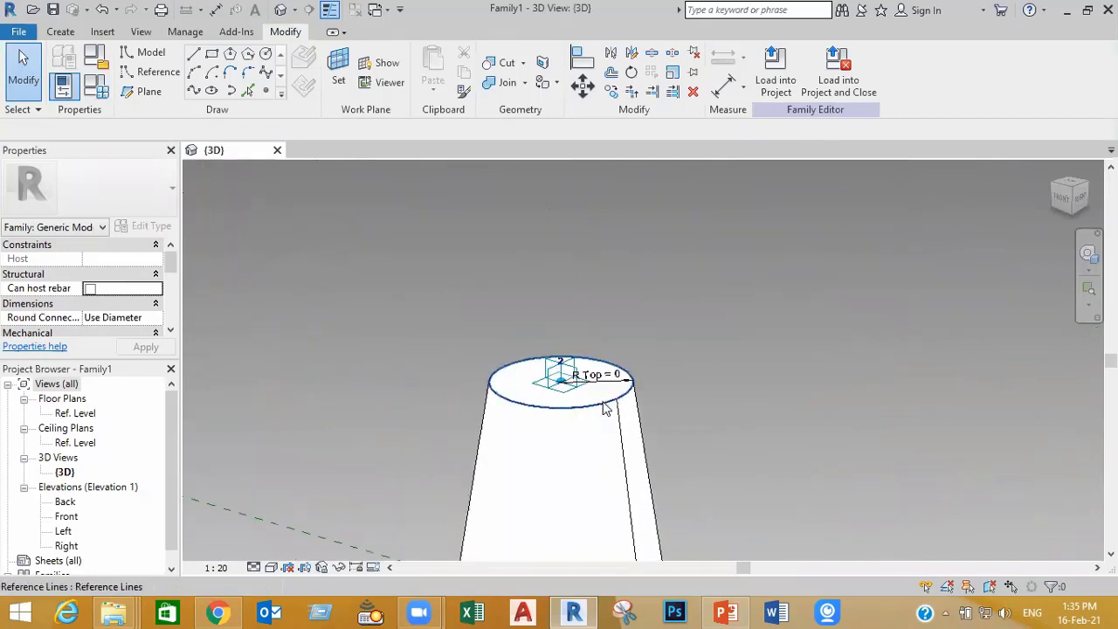
left_click(604, 408)
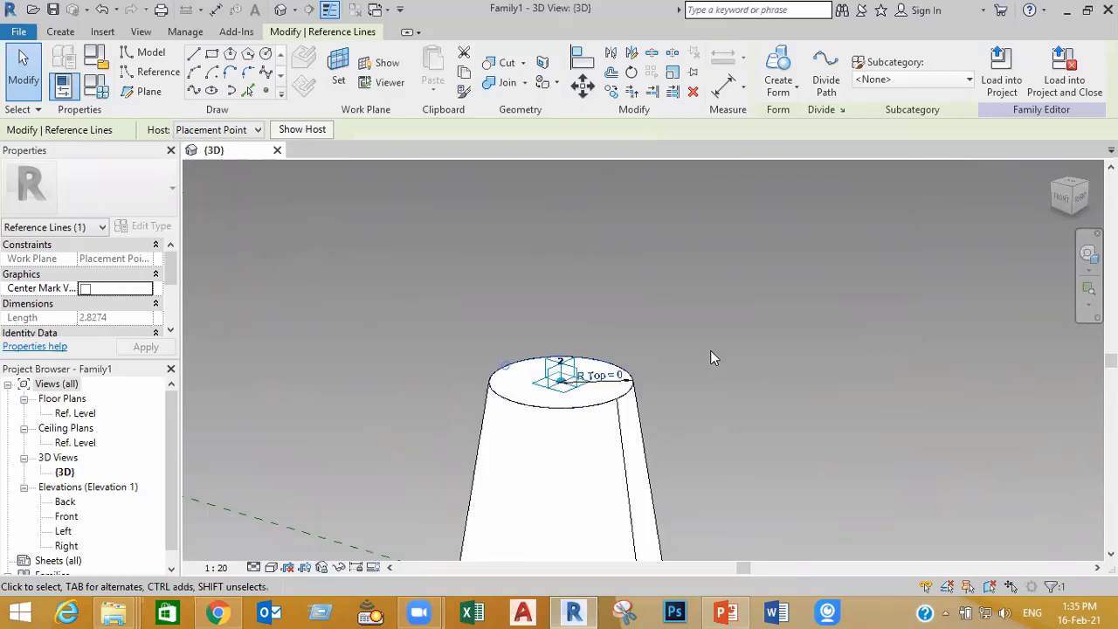
scroll(710, 351, "down", 3)
middle_click_drag(767, 249, 671, 396)
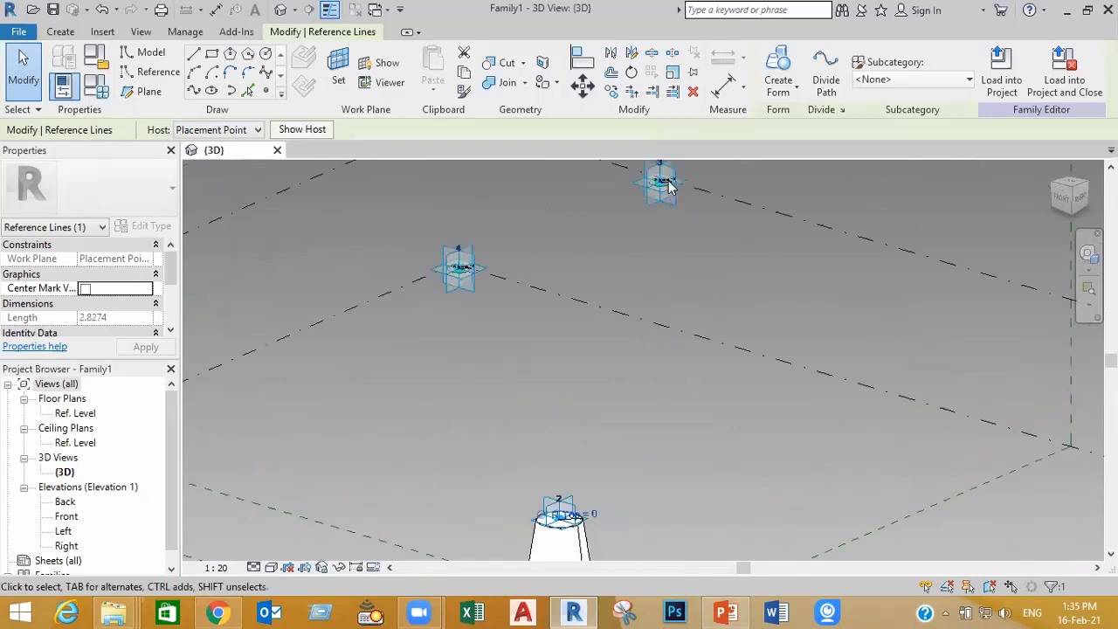
middle_click_drag(670, 196, 670, 273)
scroll(670, 273, "up", 2)
scroll(670, 276, "up", 2)
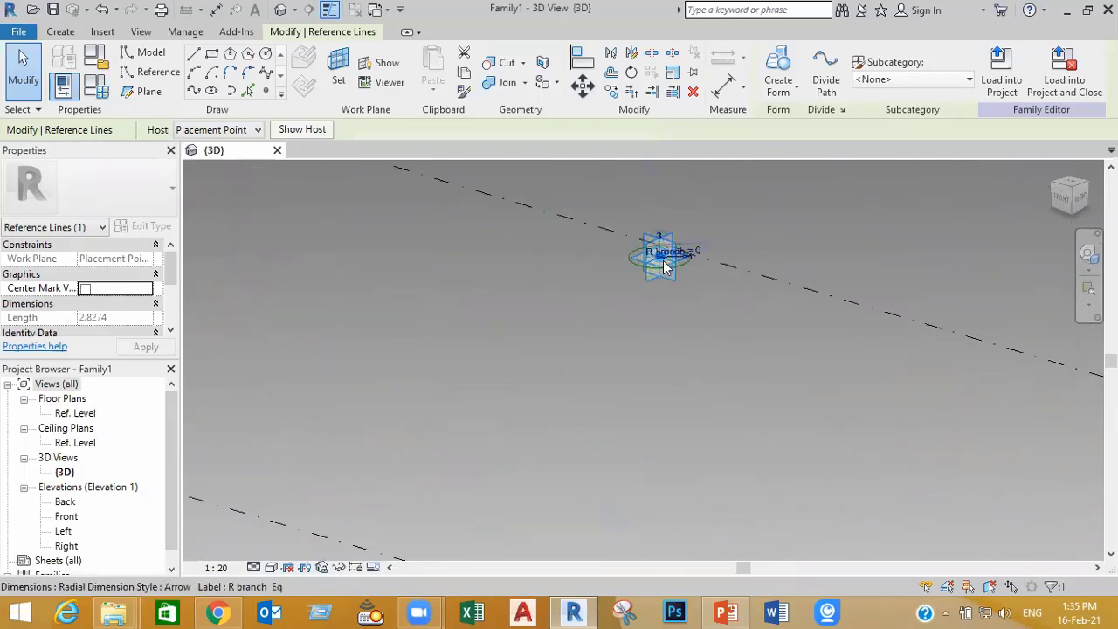
left_click(683, 263)
left_click(684, 262)
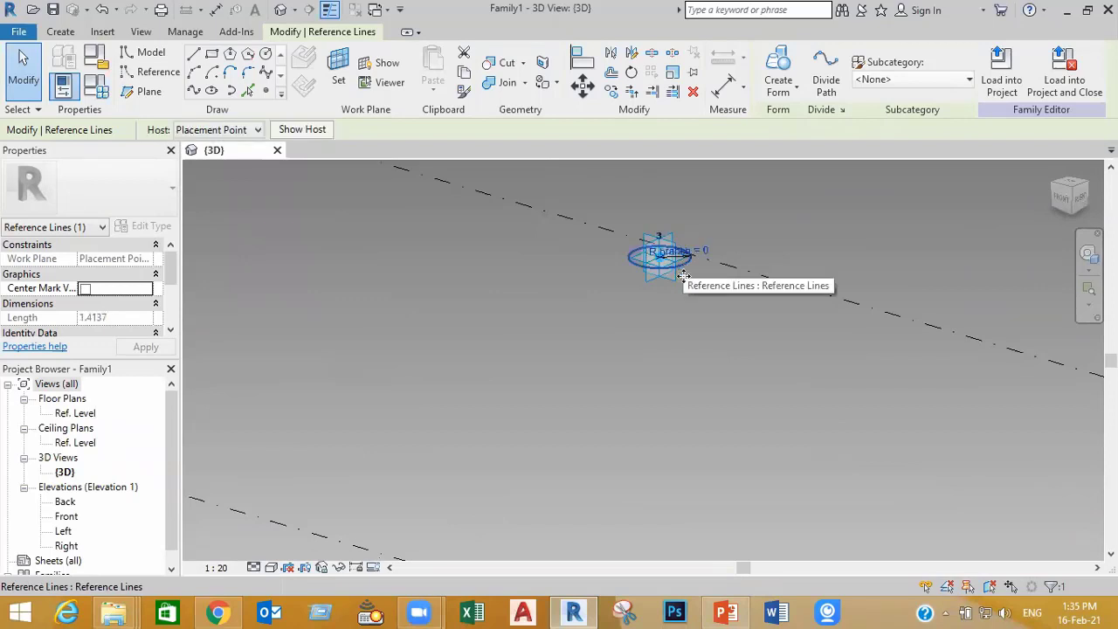
scroll(684, 269, "down", 3)
middle_click_drag(644, 274, 600, 502, "shift")
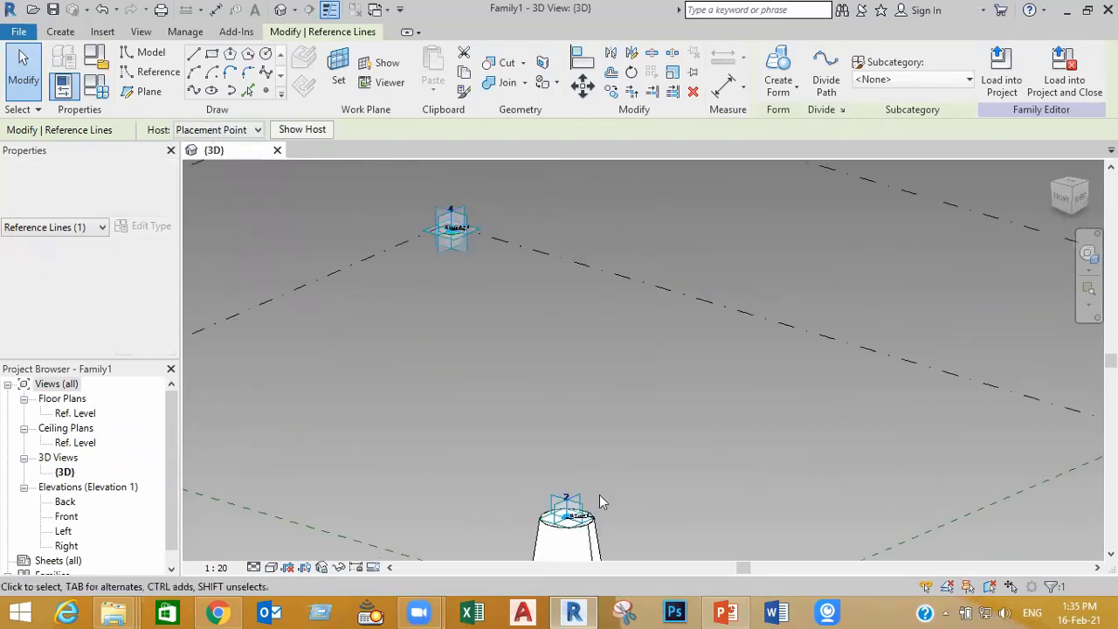
Step: Reselect both circles and loft a solid branch from the trunk top to point 3
left_click(634, 529)
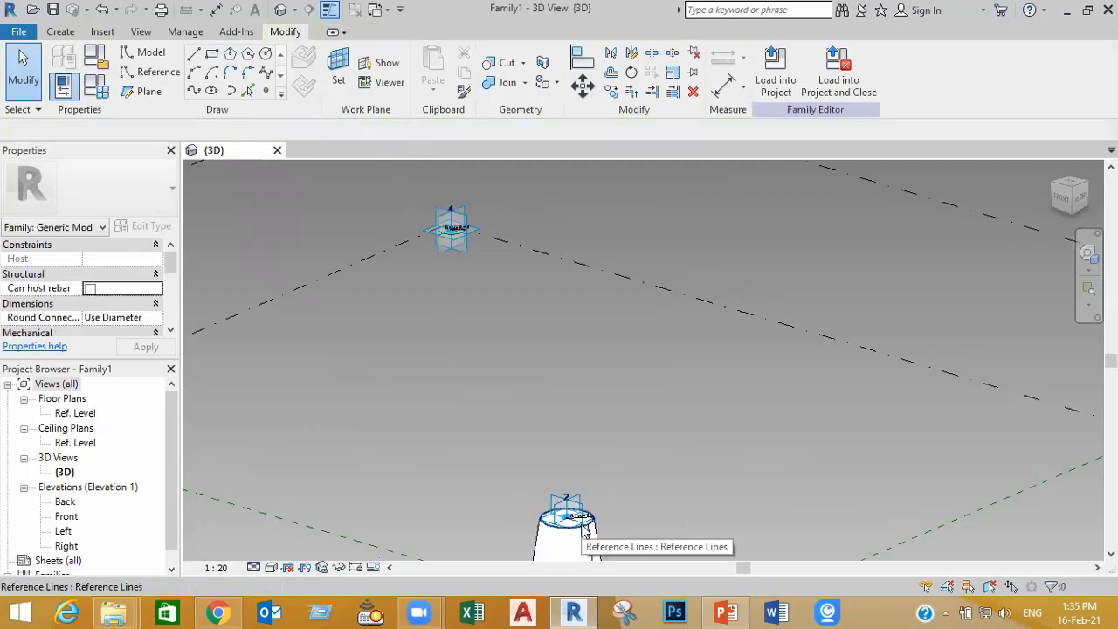
left_click(579, 524)
middle_click_drag(786, 408, 779, 398, "shift")
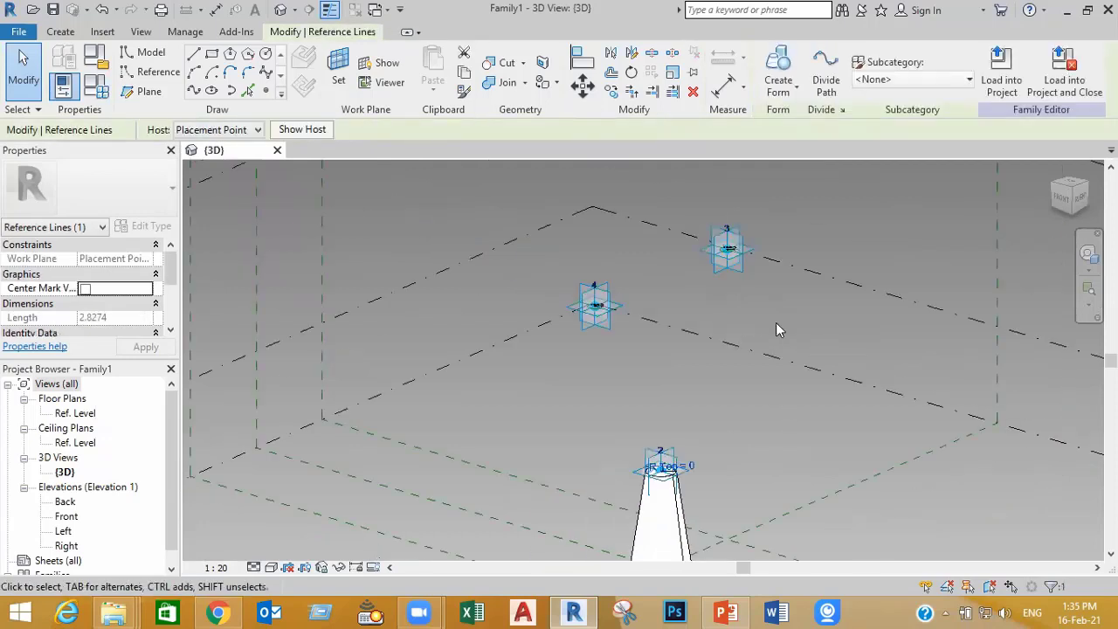
mouse_move(777, 329)
middle_mouse_down("shift")
mouse_move(749, 286)
mouse_move(748, 257)
middle_mouse_up("shift")
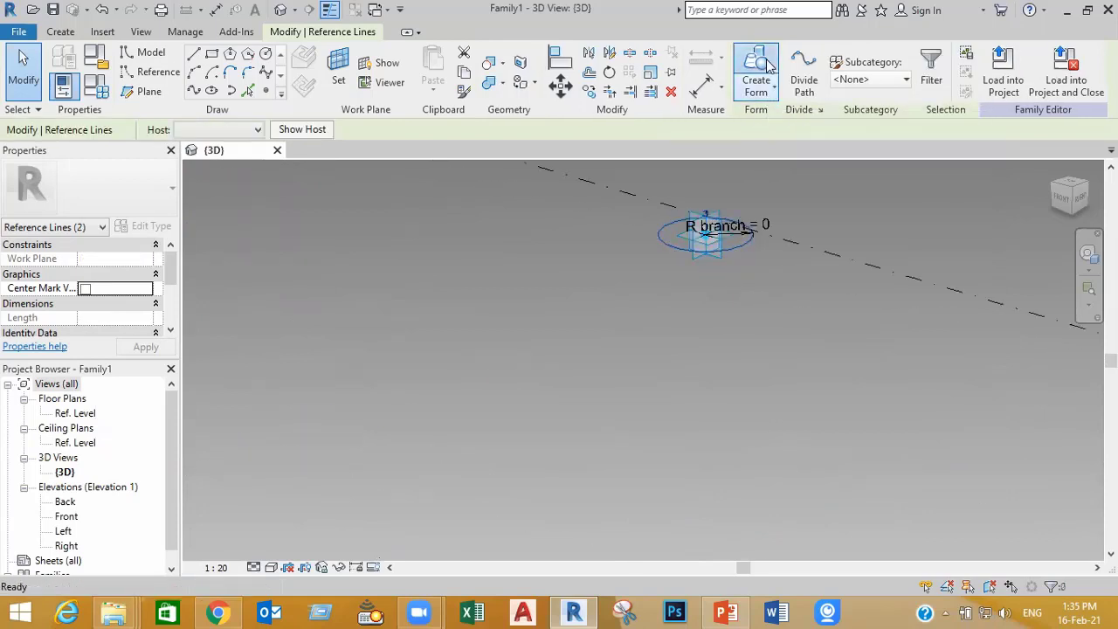
left_click(757, 69)
scroll(827, 369, "down", 3)
scroll(824, 372, "down", 3)
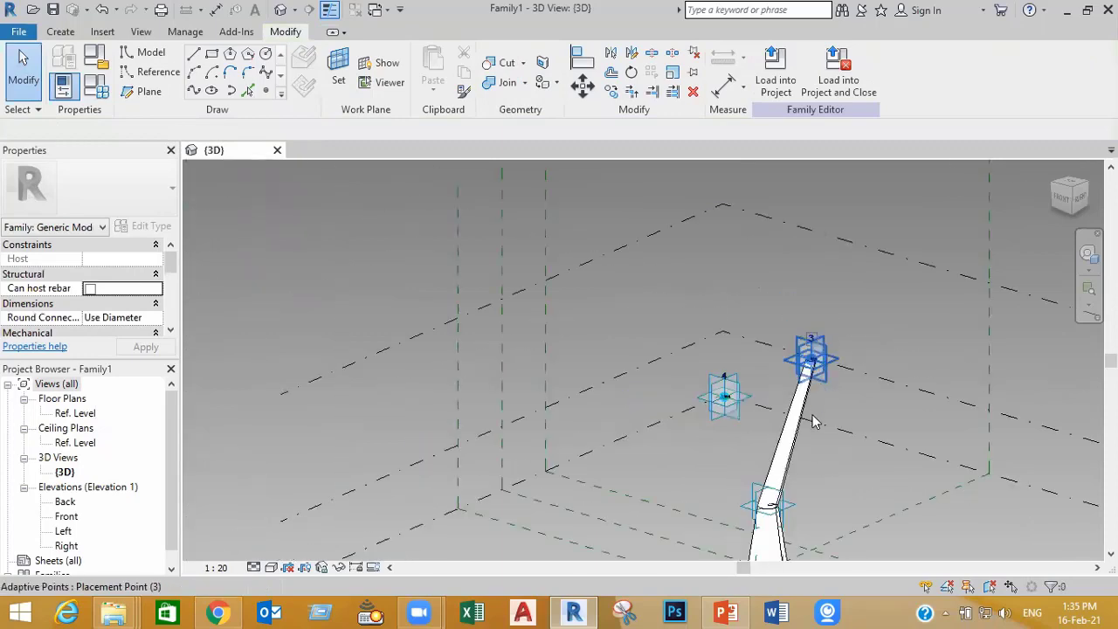
scroll(813, 422, "down", 2)
Step: Select the trunk's top R Top circle again
middle_click_drag(813, 422, 805, 422)
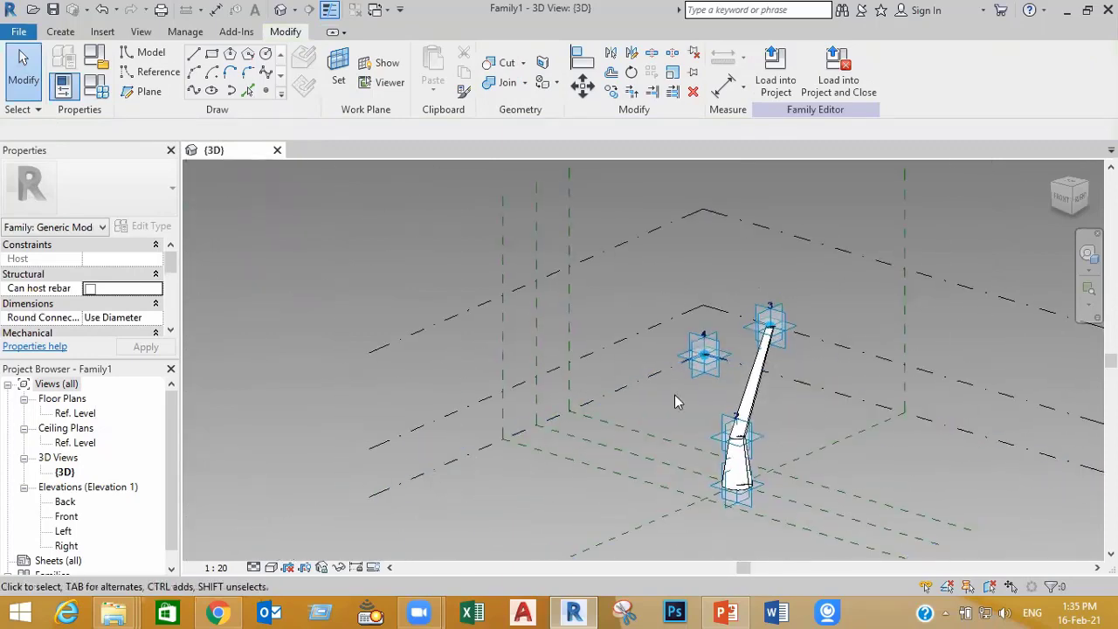
scroll(682, 395, "up", 3)
middle_click_drag(653, 382, 572, 382)
scroll(690, 481, "up", 2)
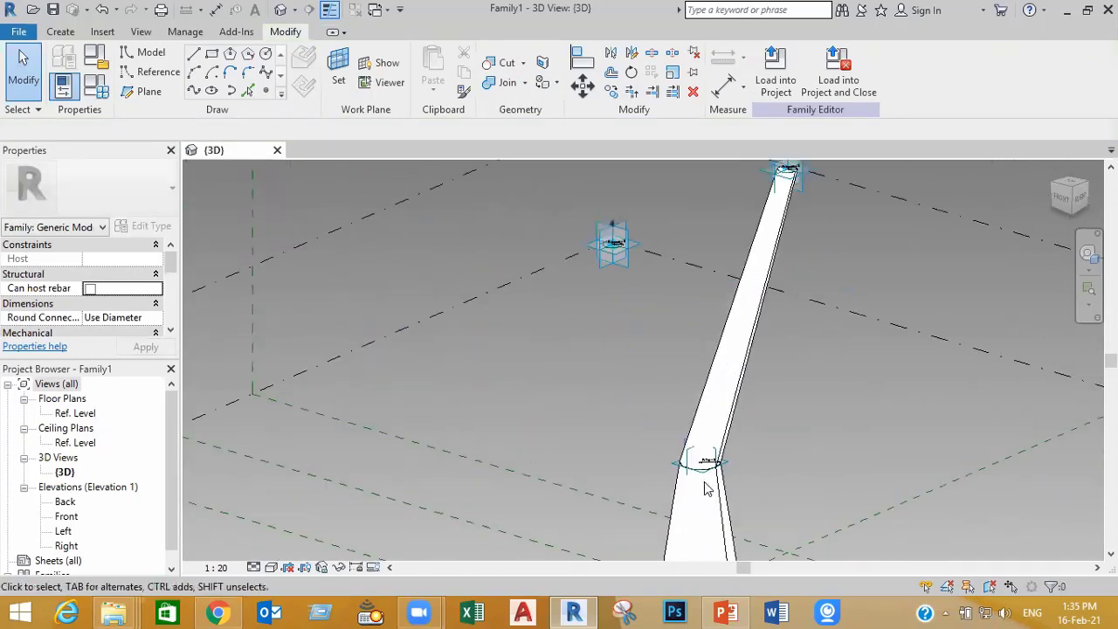
scroll(705, 481, "up", 2)
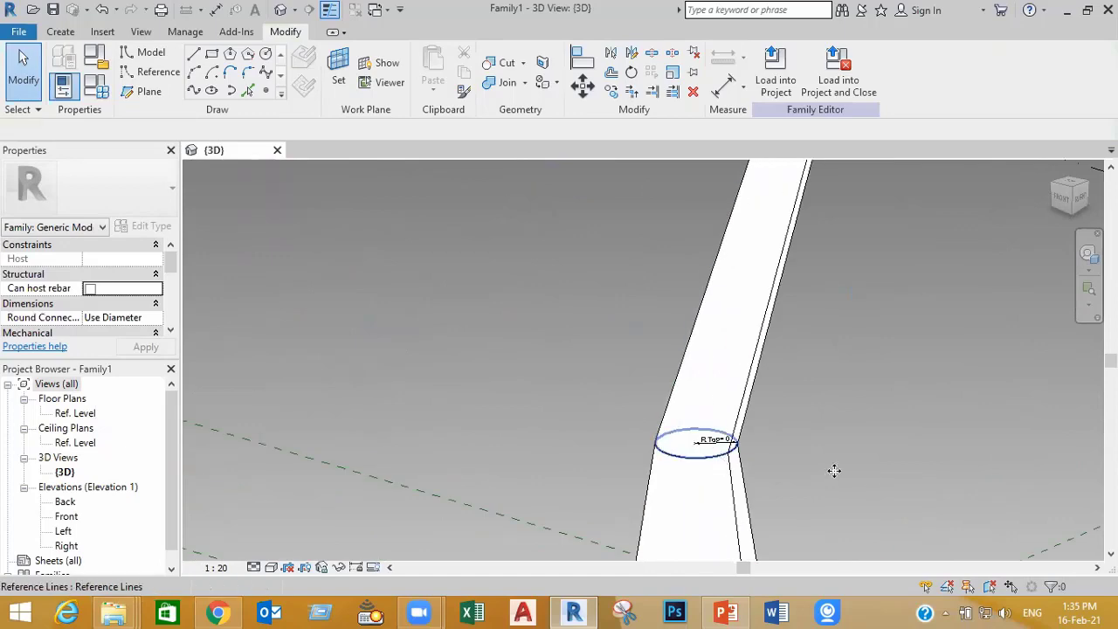
left_click(737, 443)
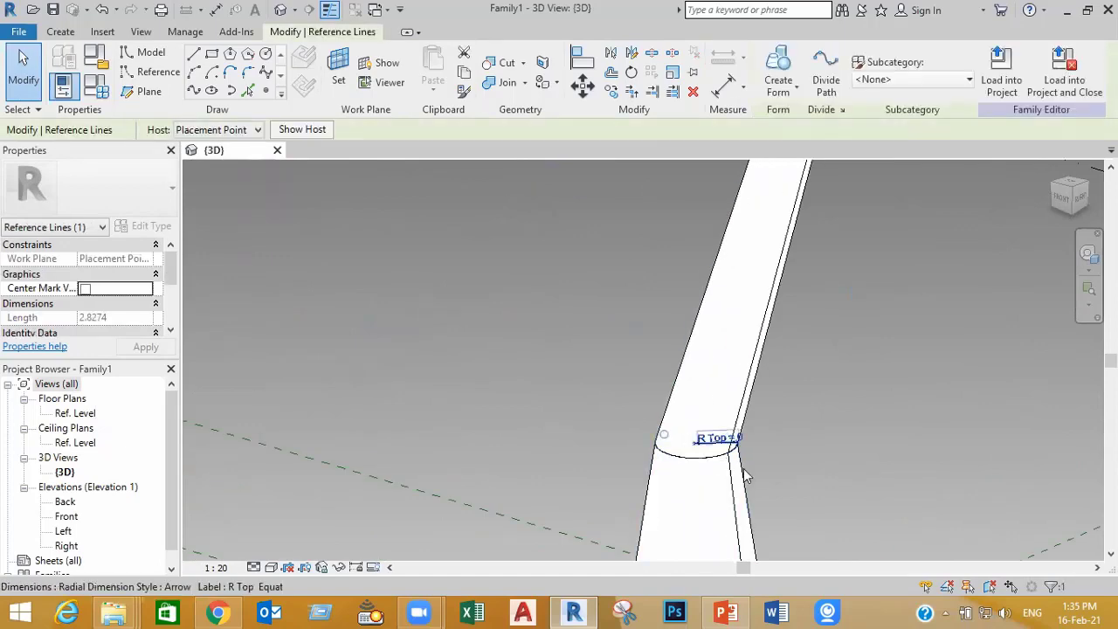
Step: Add the R branch circle at point 4 and loft the second branch solid
scroll(744, 468, "down", 4)
scroll(743, 468, "down", 1)
scroll(670, 314, "up", 2)
scroll(647, 339, "up", 2)
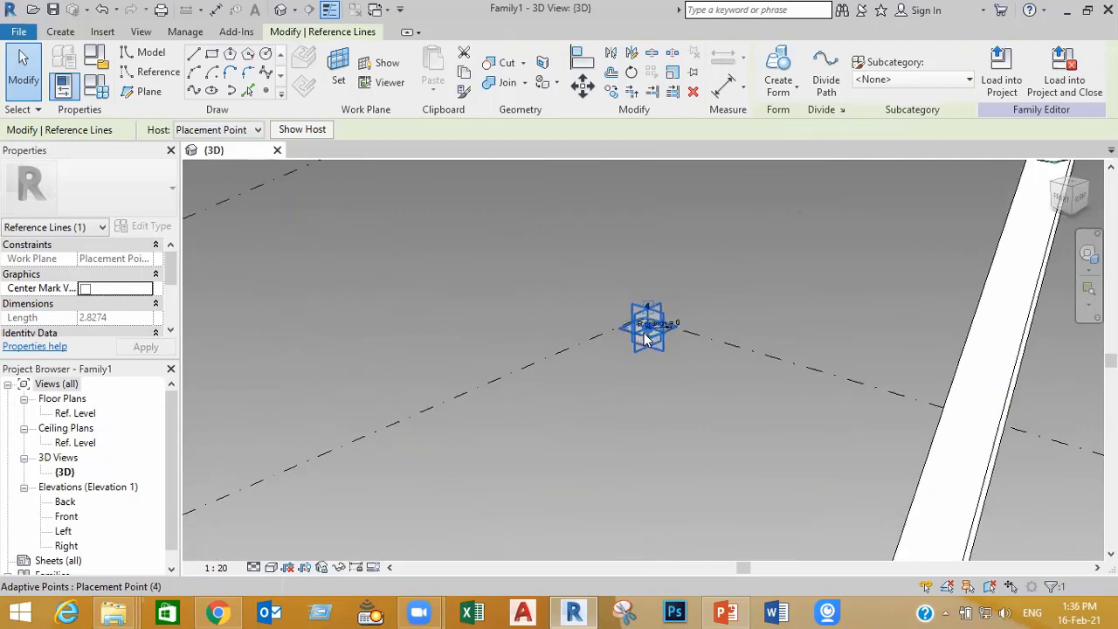
scroll(646, 339, "up", 2)
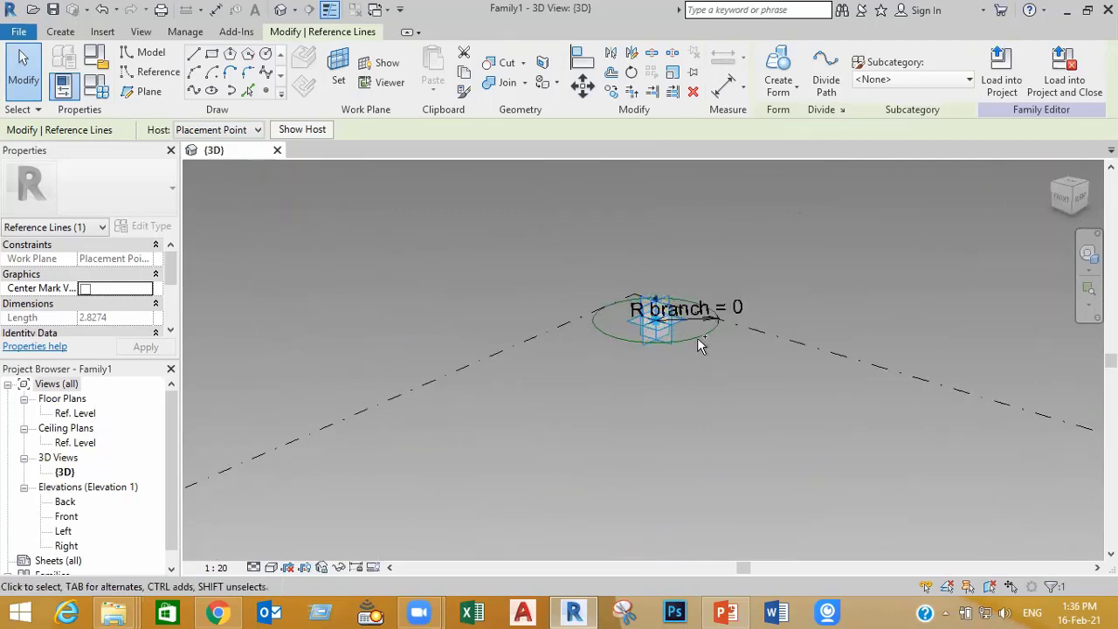
left_click(697, 337, "ctrl")
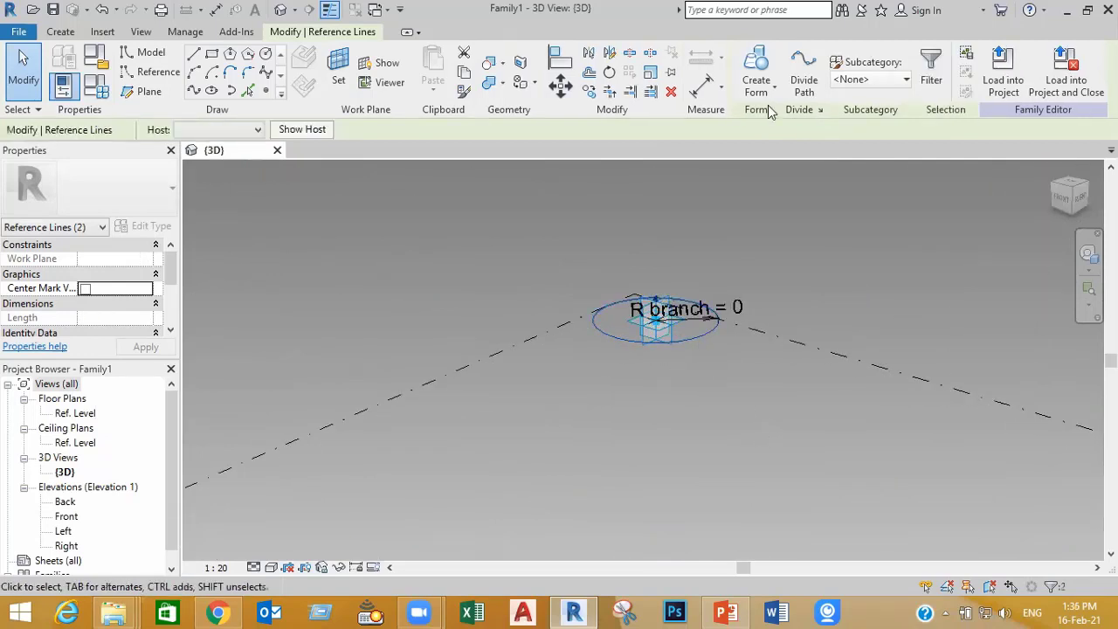
left_click(757, 66)
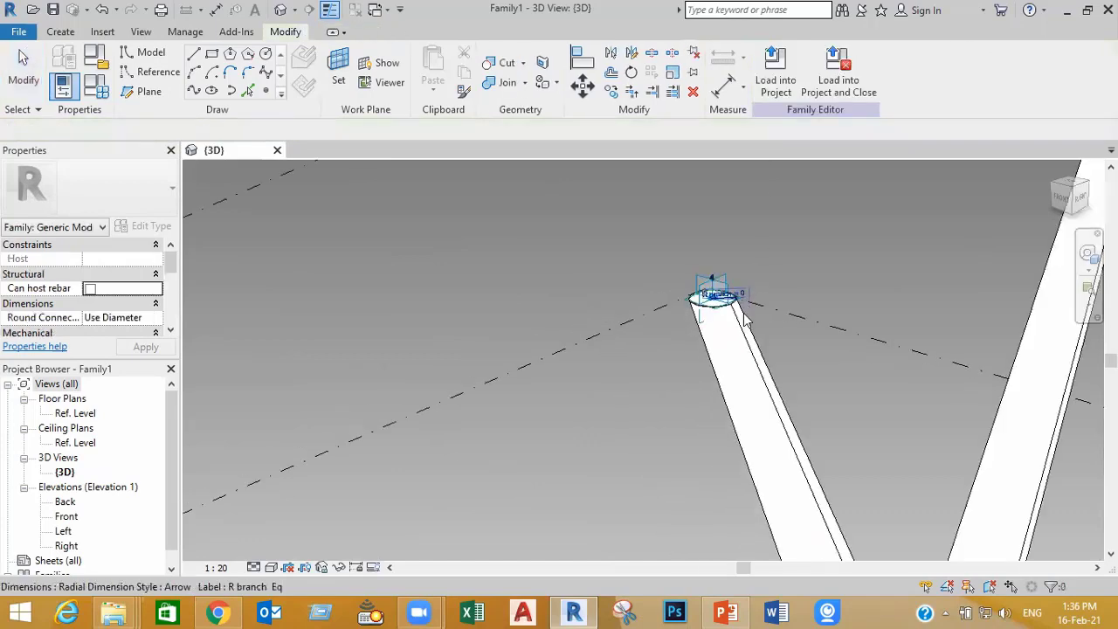
scroll(745, 319, "down", 5)
middle_click_drag(857, 399, 788, 402)
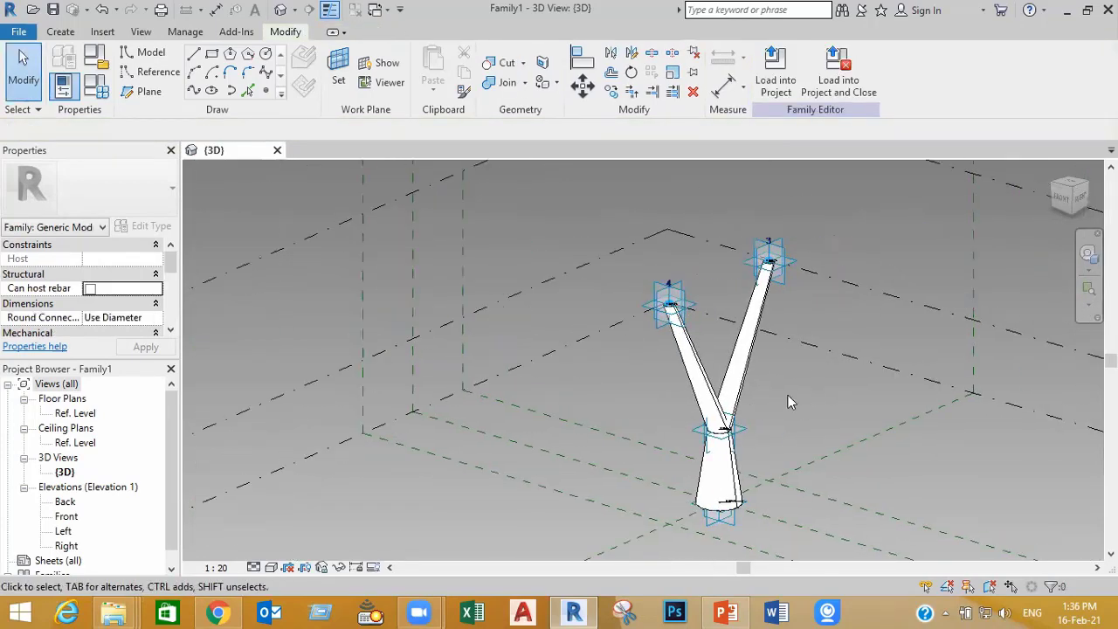
left_click(98, 87)
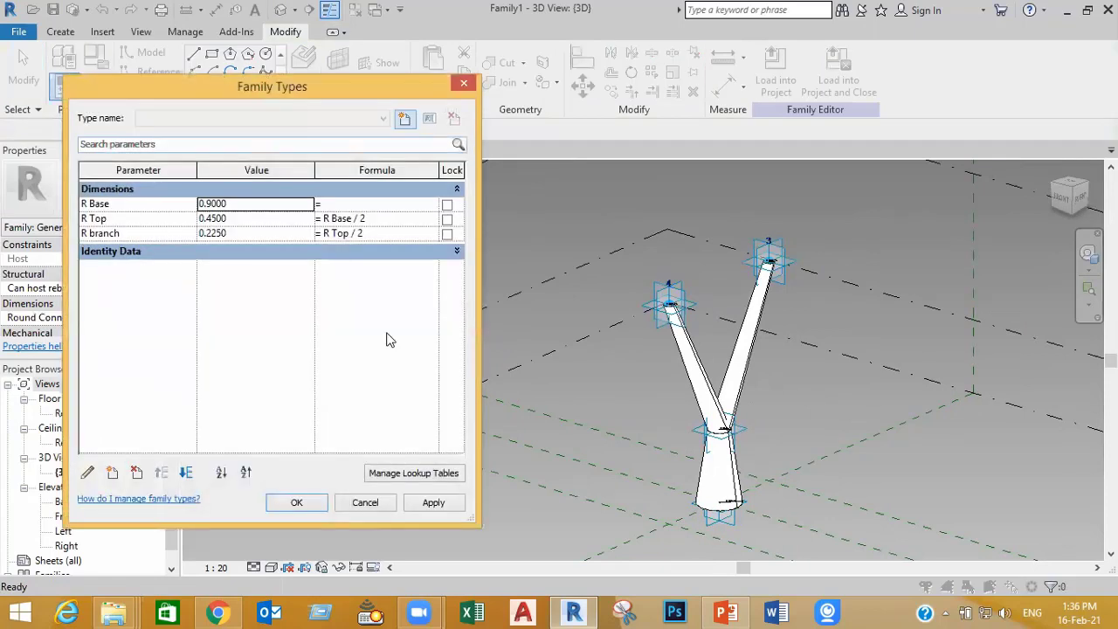
left_click(246, 202)
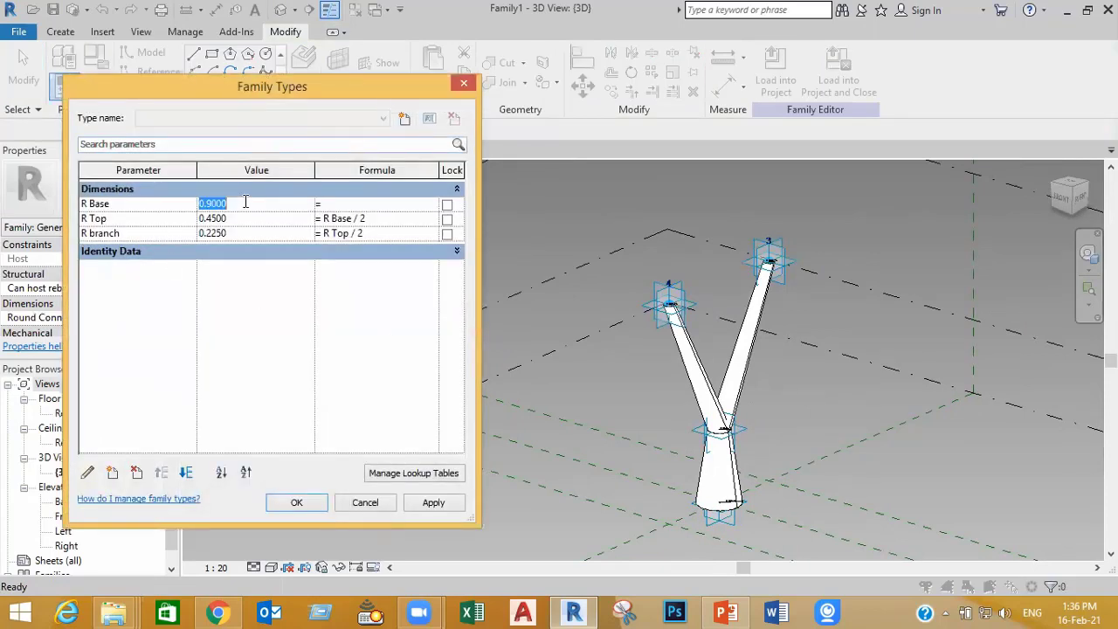
type("1.2")
left_click(434, 507)
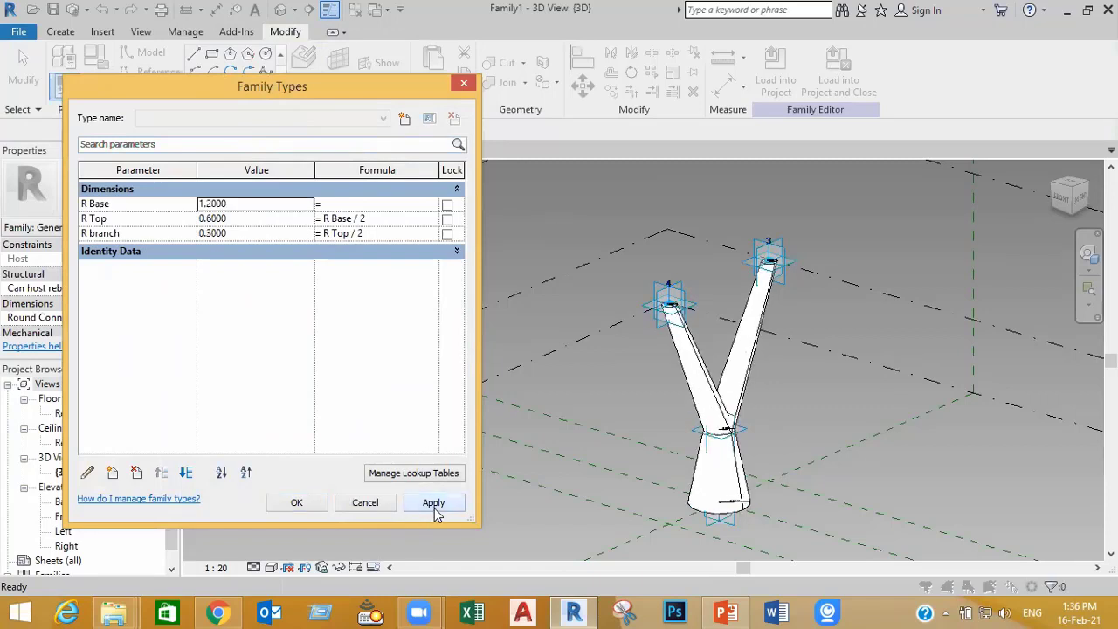
left_click(242, 200)
type(".5")
key("Tab")
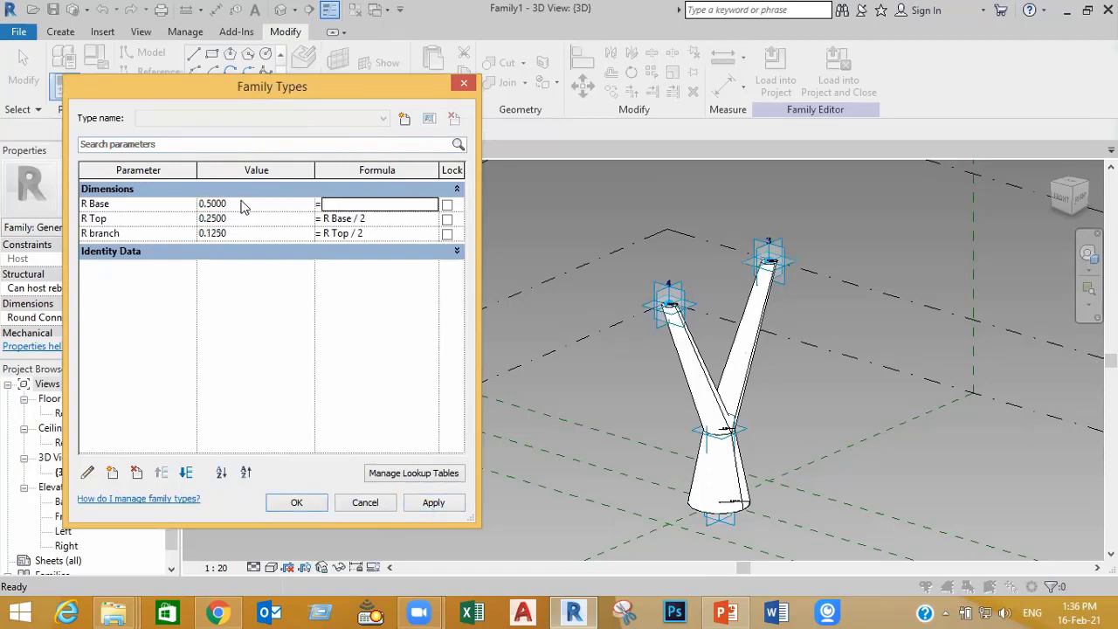
left_click(443, 506)
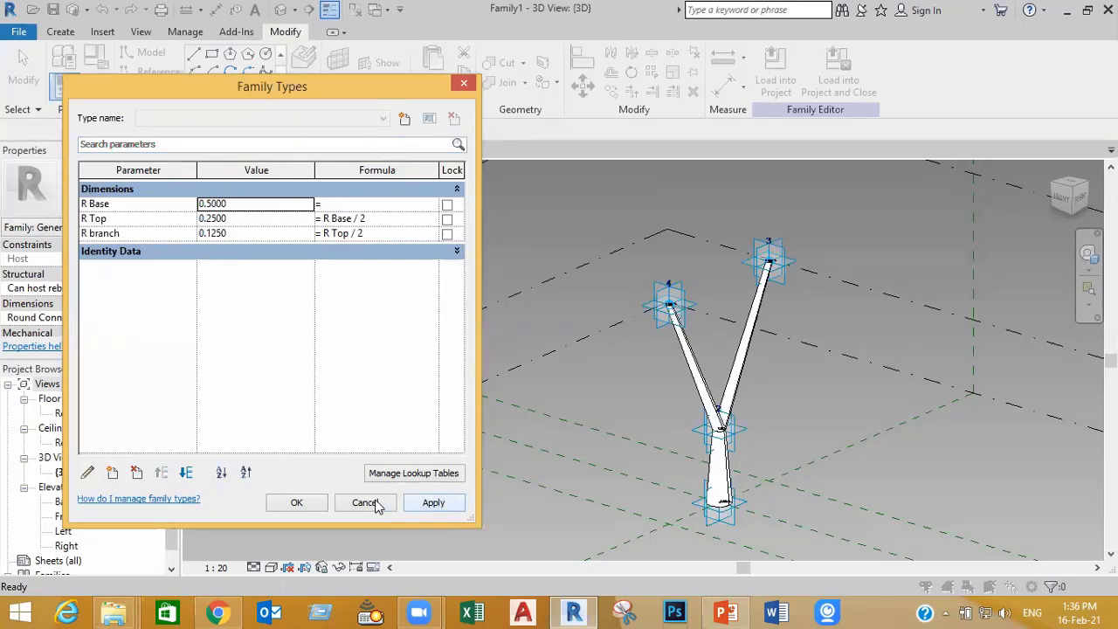
left_click(239, 206)
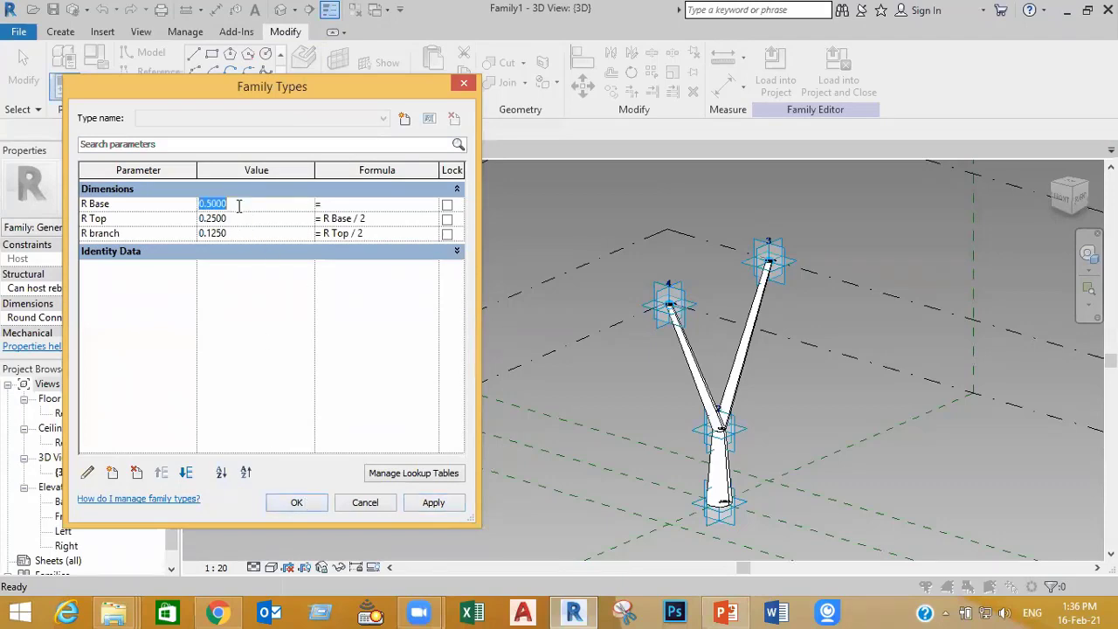
type("0.9")
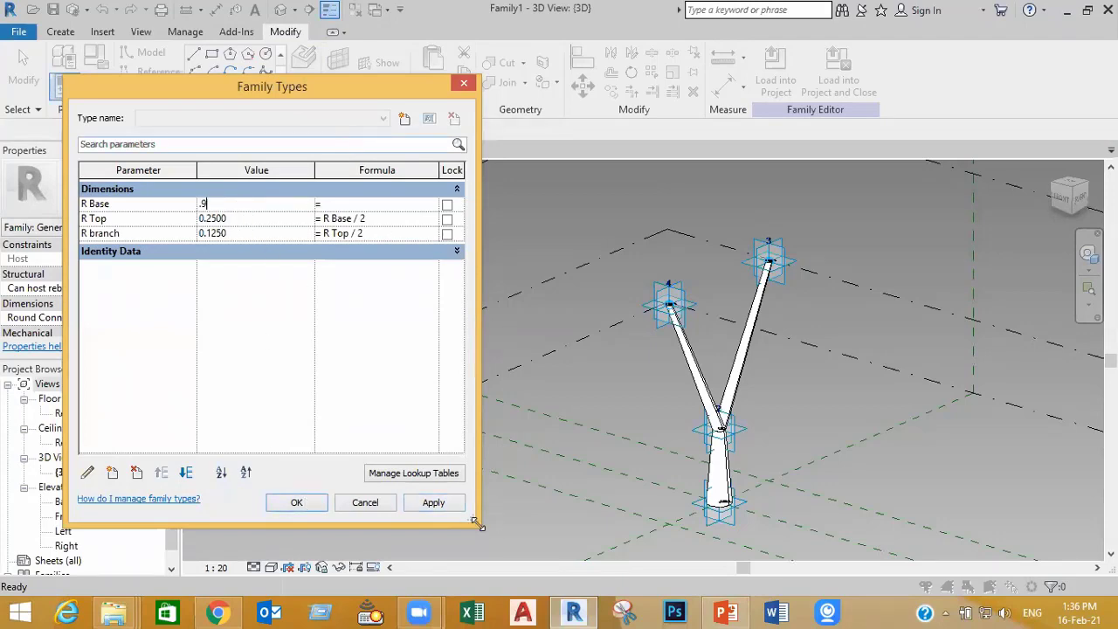
left_click(435, 505)
left_click(297, 503)
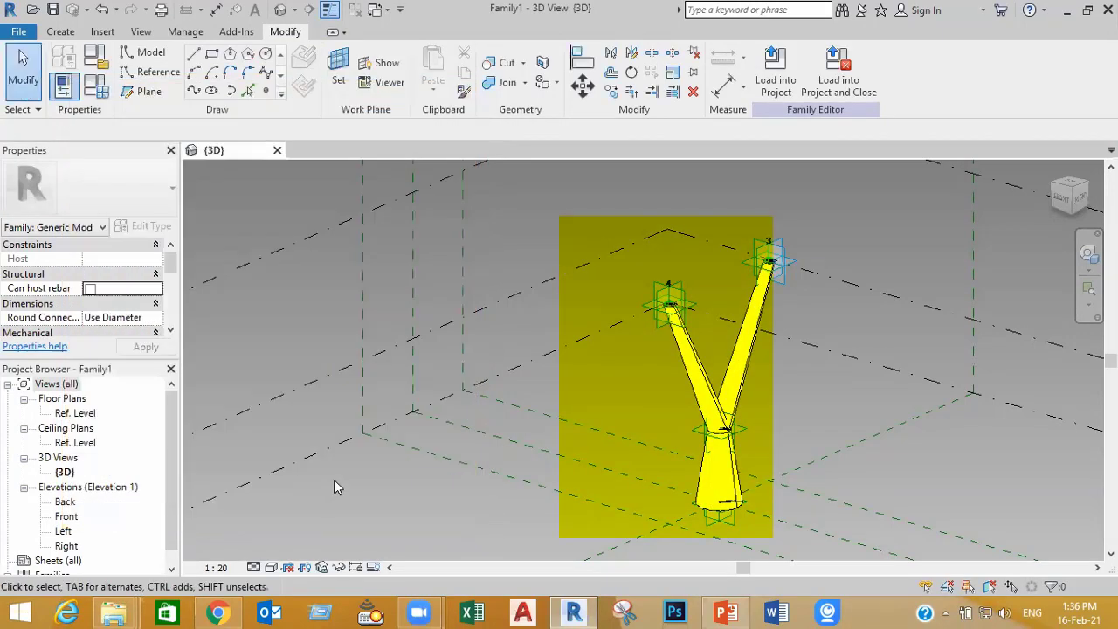
middle_click_drag(817, 370, 773, 390, "shift")
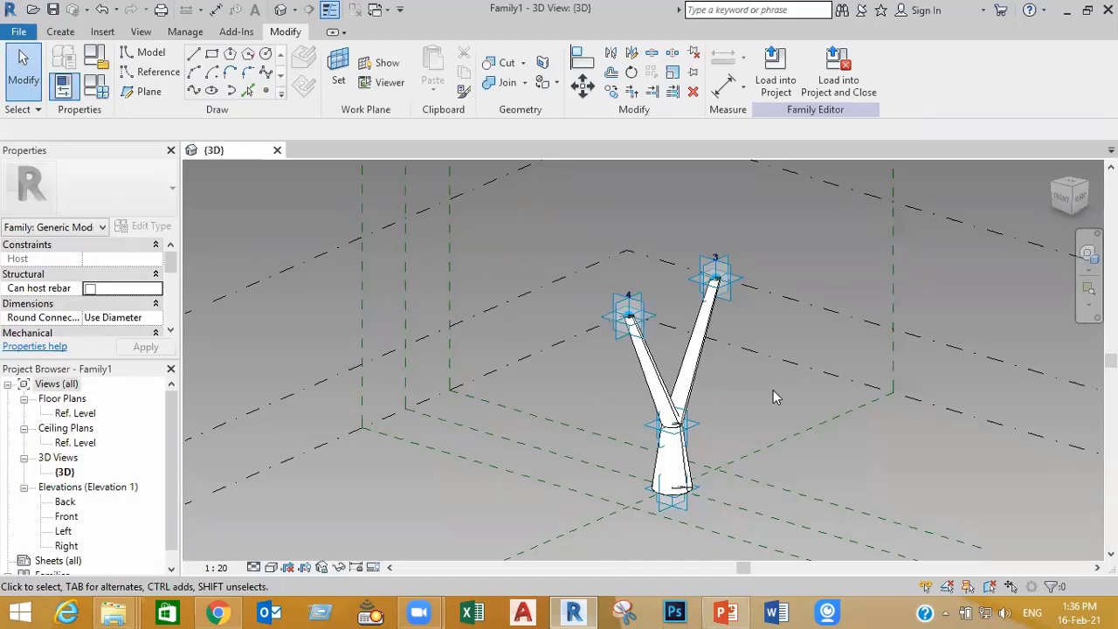
Step: Bring up the PowerPoint slide listing the column, roof and column-on-roof phases
left_click(725, 612)
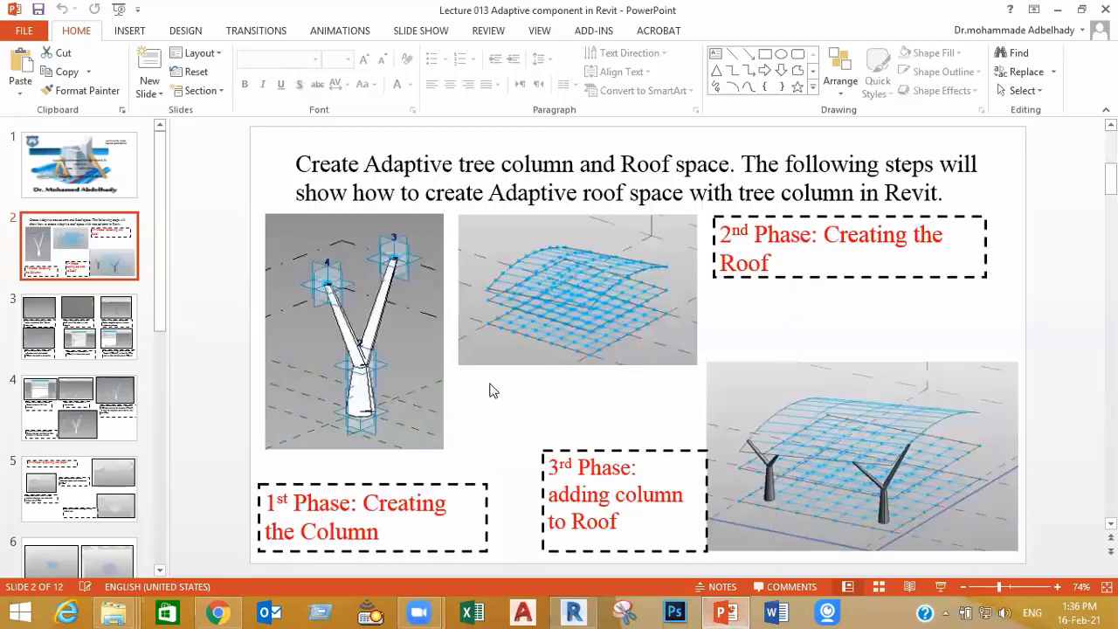